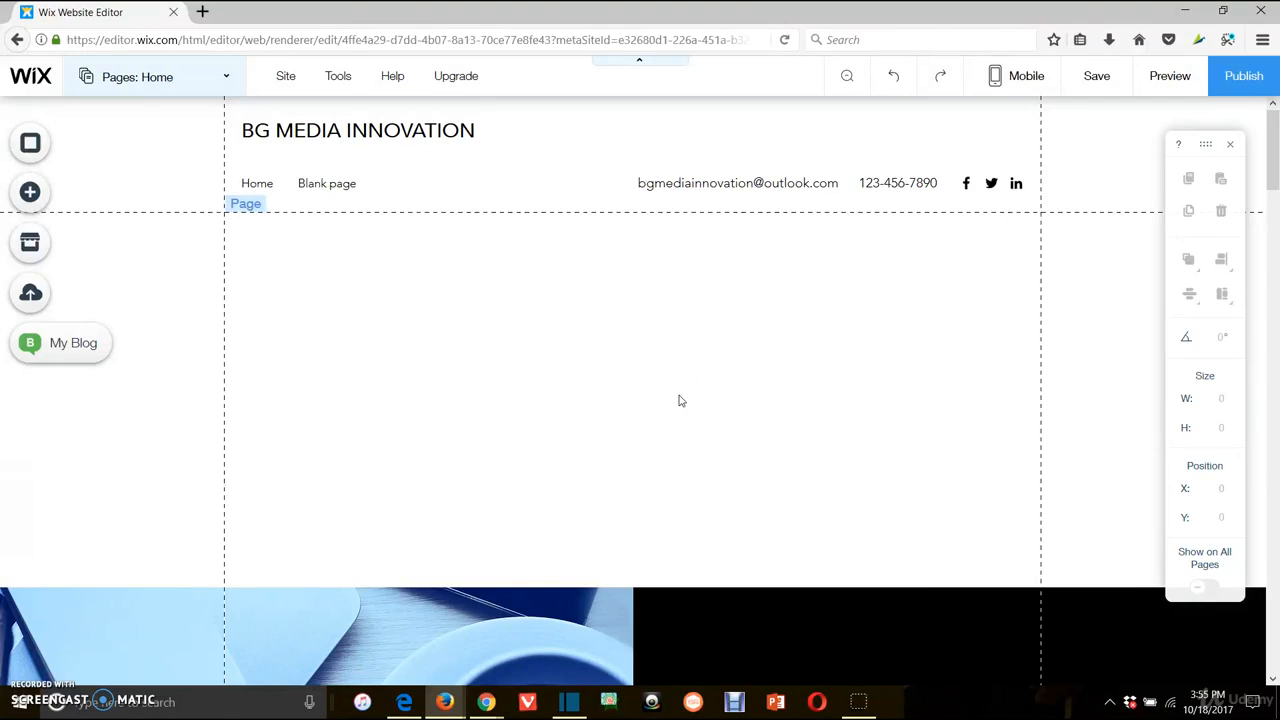
# Examine the upper part of the Home page and the list of the site's pages
pyautogui.click(673, 400)
pyautogui.scroll(-1, 714, 293)
pyautogui.scroll(-3, 670, 340)
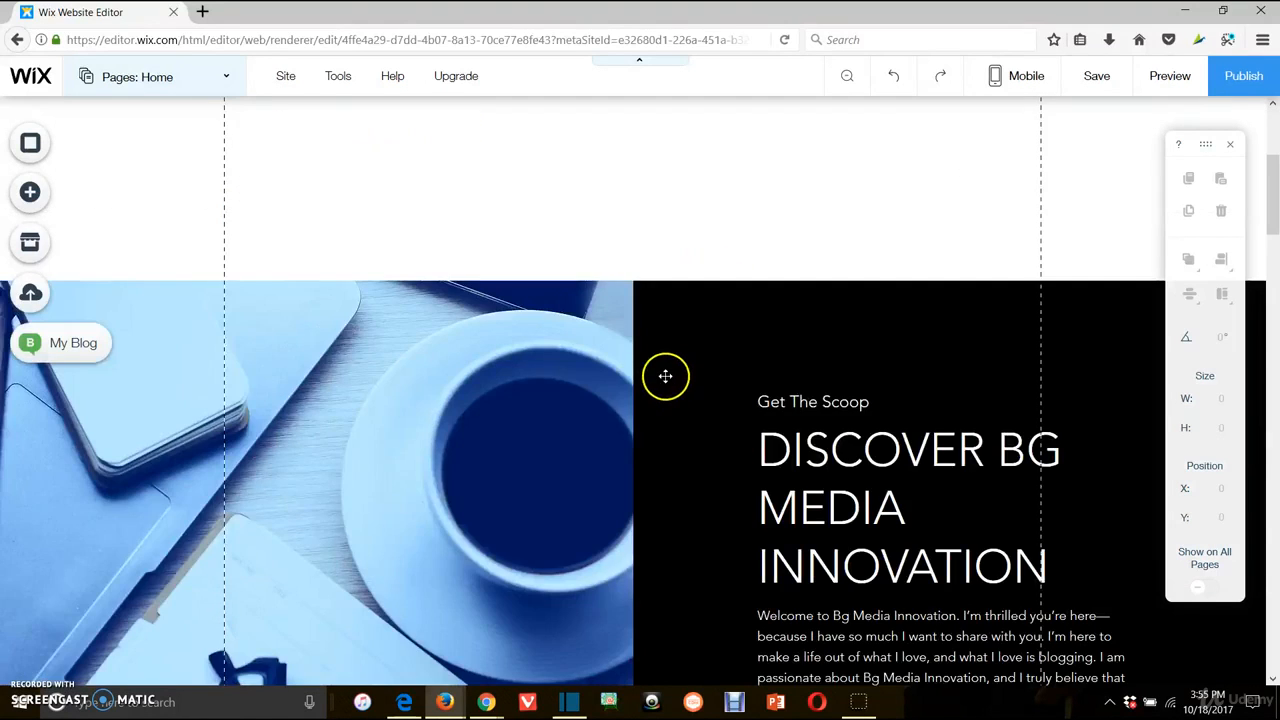
pyautogui.scroll(2, 664, 374)
pyautogui.scroll(1, 645, 377)
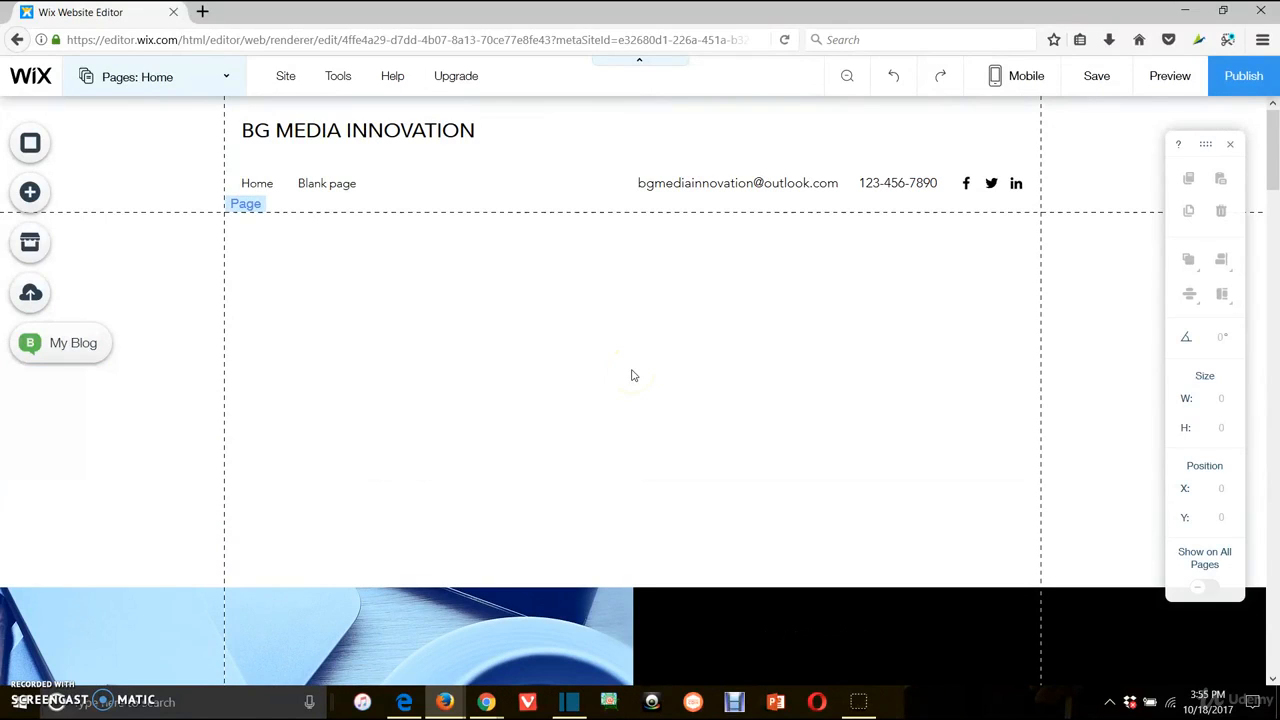
pyautogui.click(630, 317)
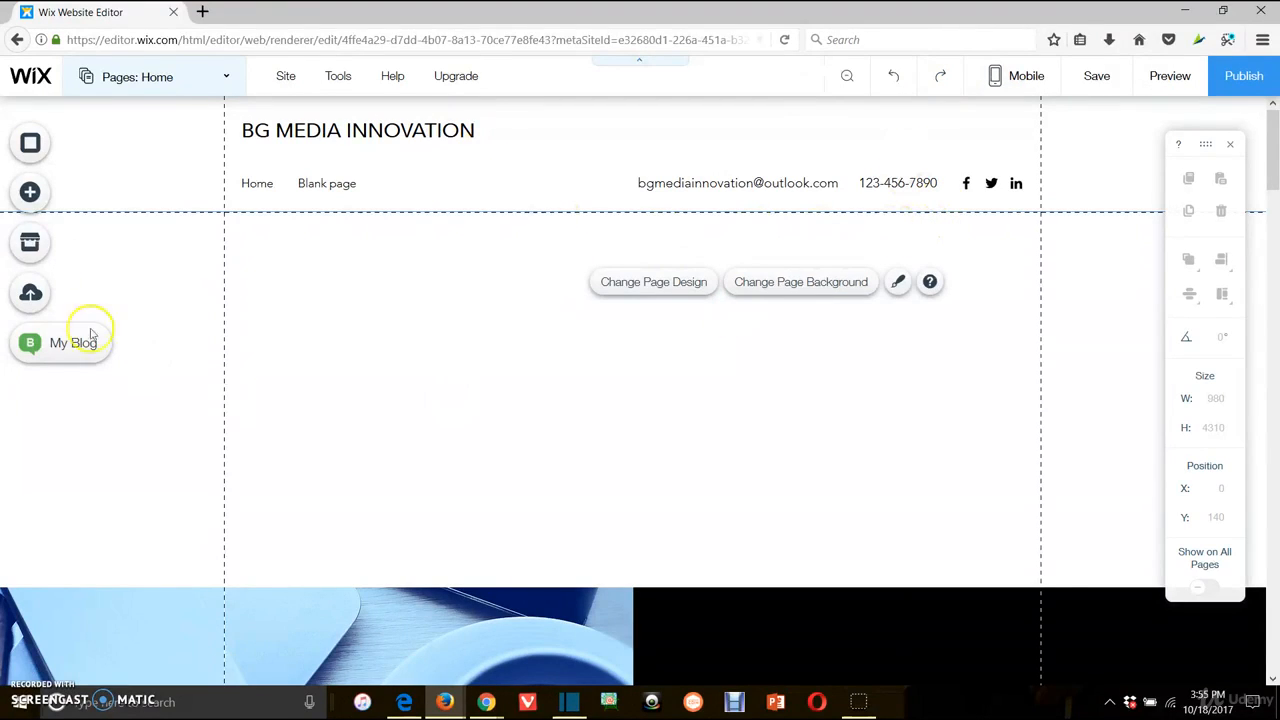
pyautogui.click(229, 80)
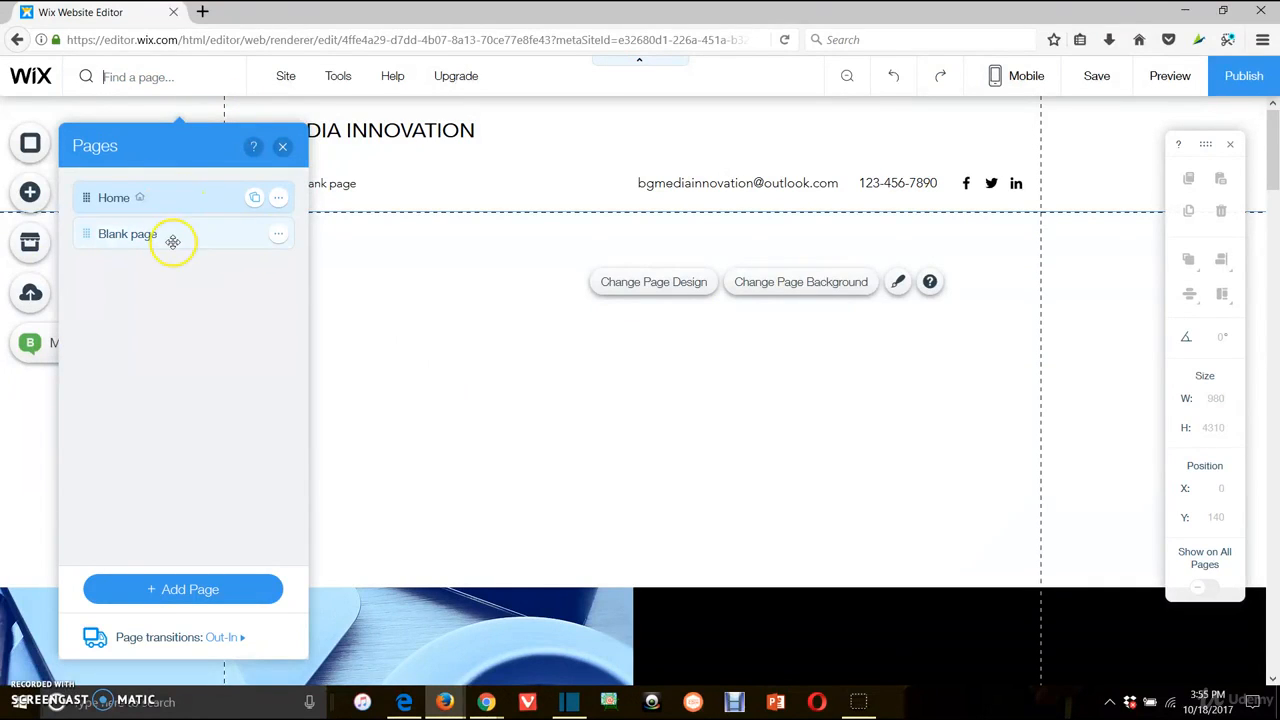
pyautogui.click(198, 195)
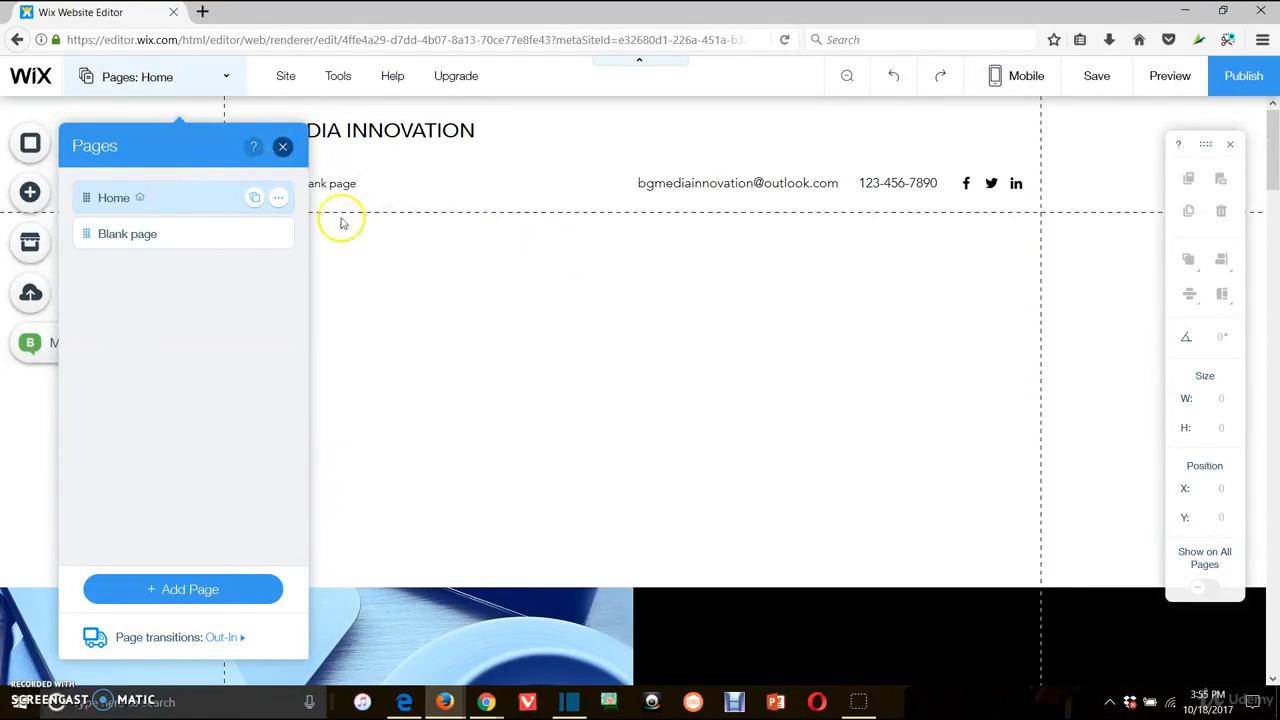
pyautogui.click(283, 148)
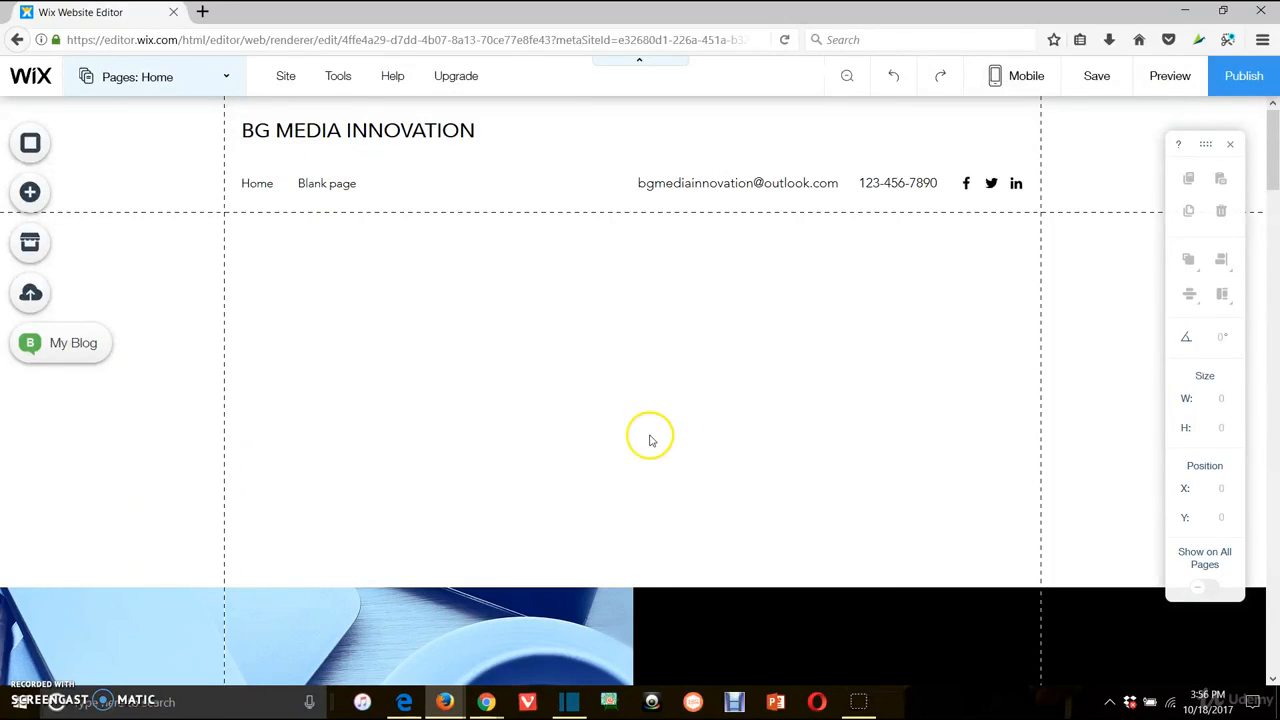
# Review the Home page's introduction, blog posts and sidebar down to the Subscribe section, and return to the header
pyautogui.scroll(-7, 651, 437)
pyautogui.scroll(-1, 690, 380)
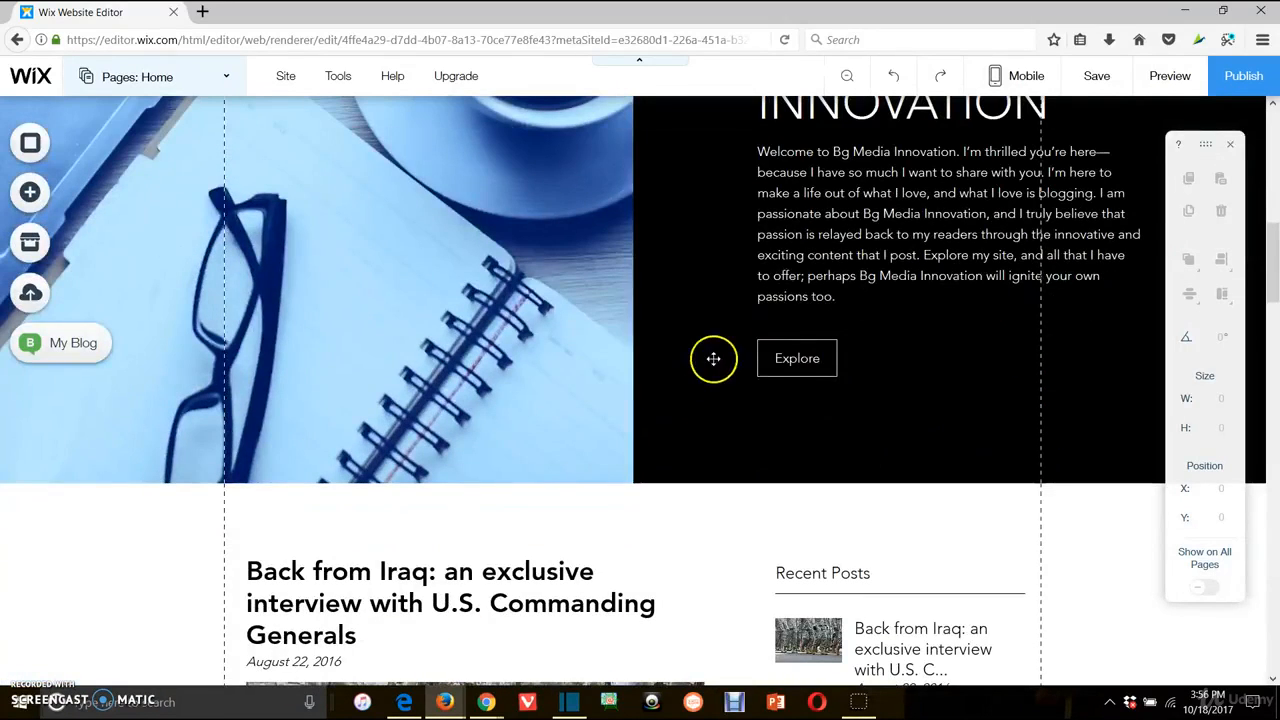
pyautogui.scroll(-2, 790, 380)
pyautogui.scroll(-2, 829, 407)
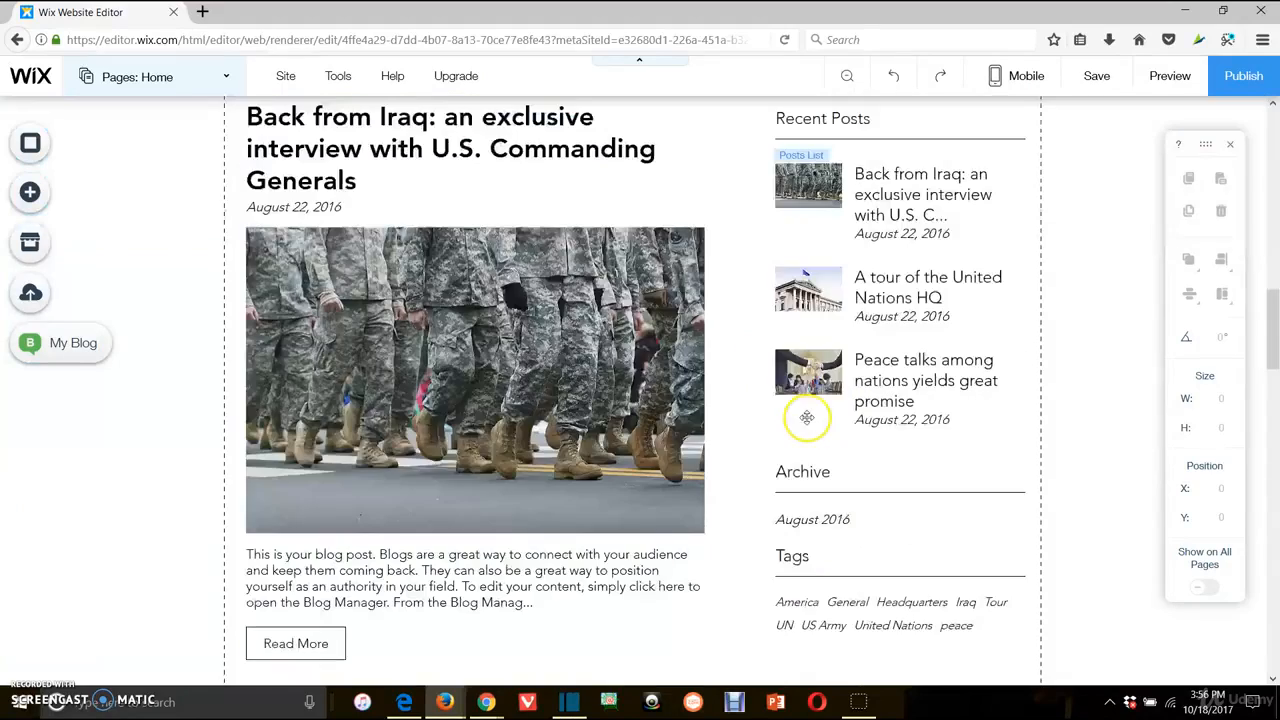
pyautogui.scroll(-4, 671, 411)
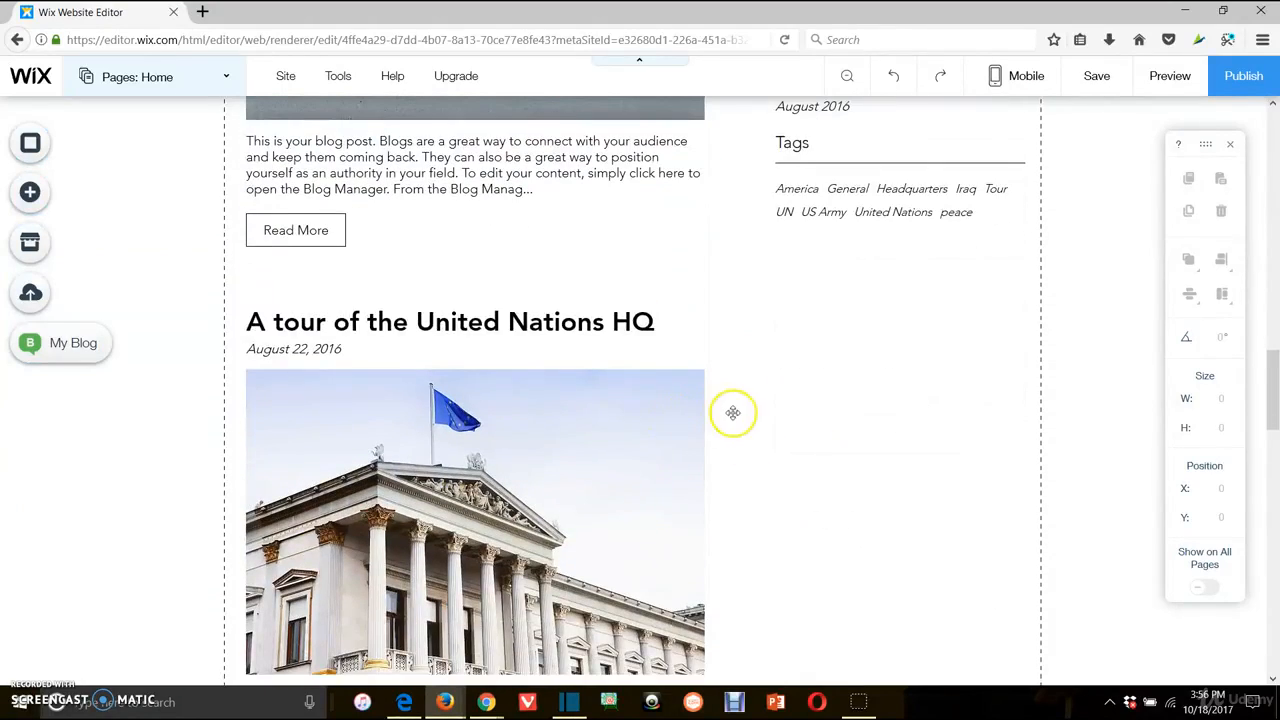
pyautogui.scroll(-1, 760, 405)
pyautogui.scroll(-8, 825, 409)
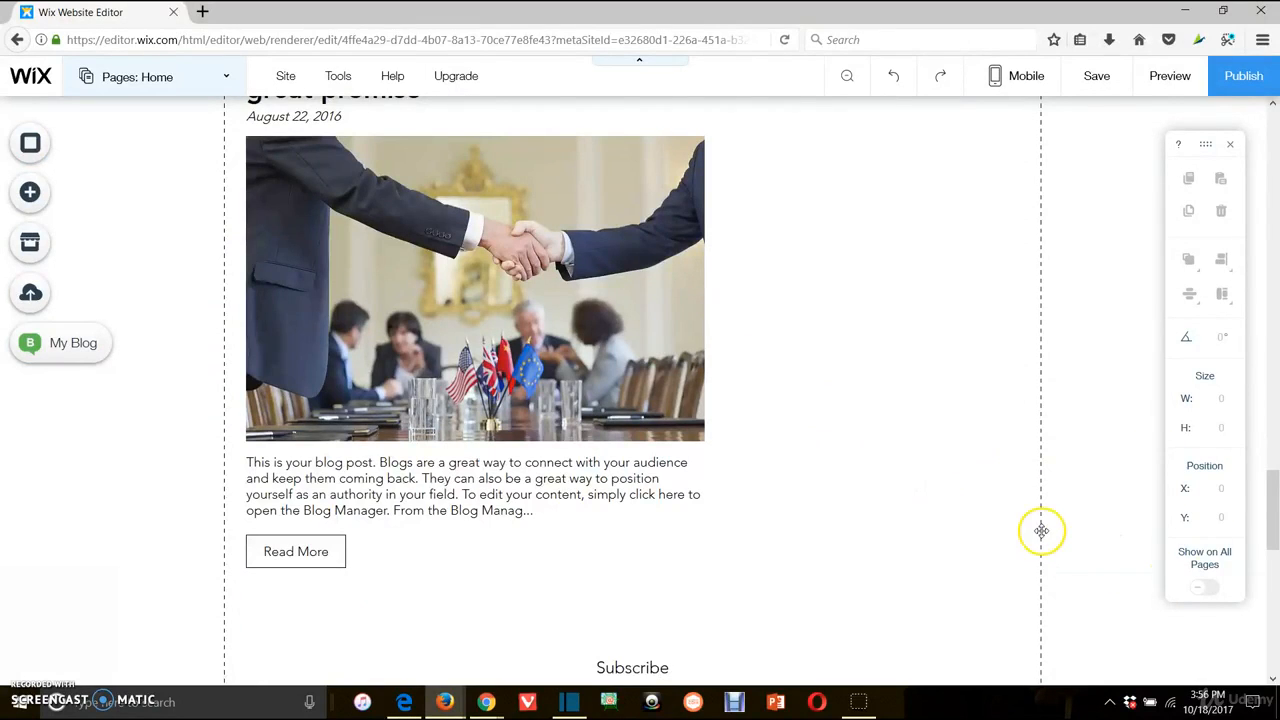
pyautogui.scroll(8, 1274, 514)
pyautogui.moveTo(1274, 414); pyautogui.dragTo(1270, 140)
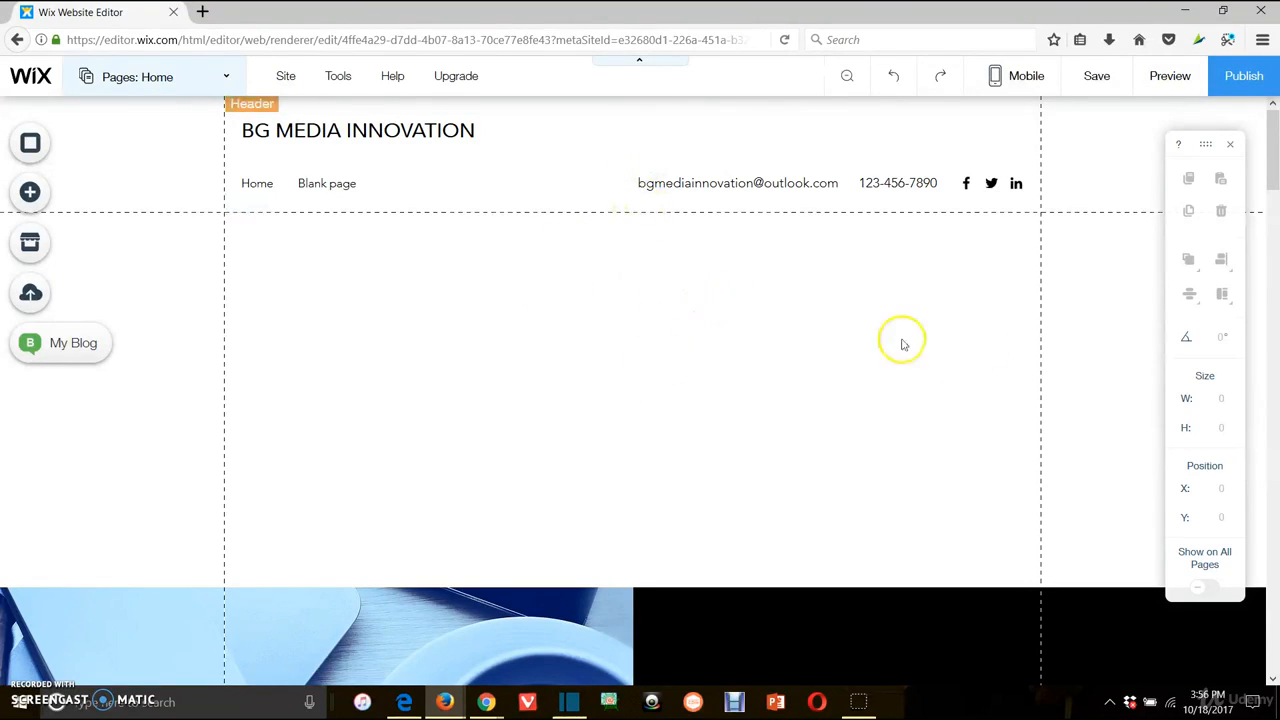
pyautogui.scroll(-3, 229, 115)
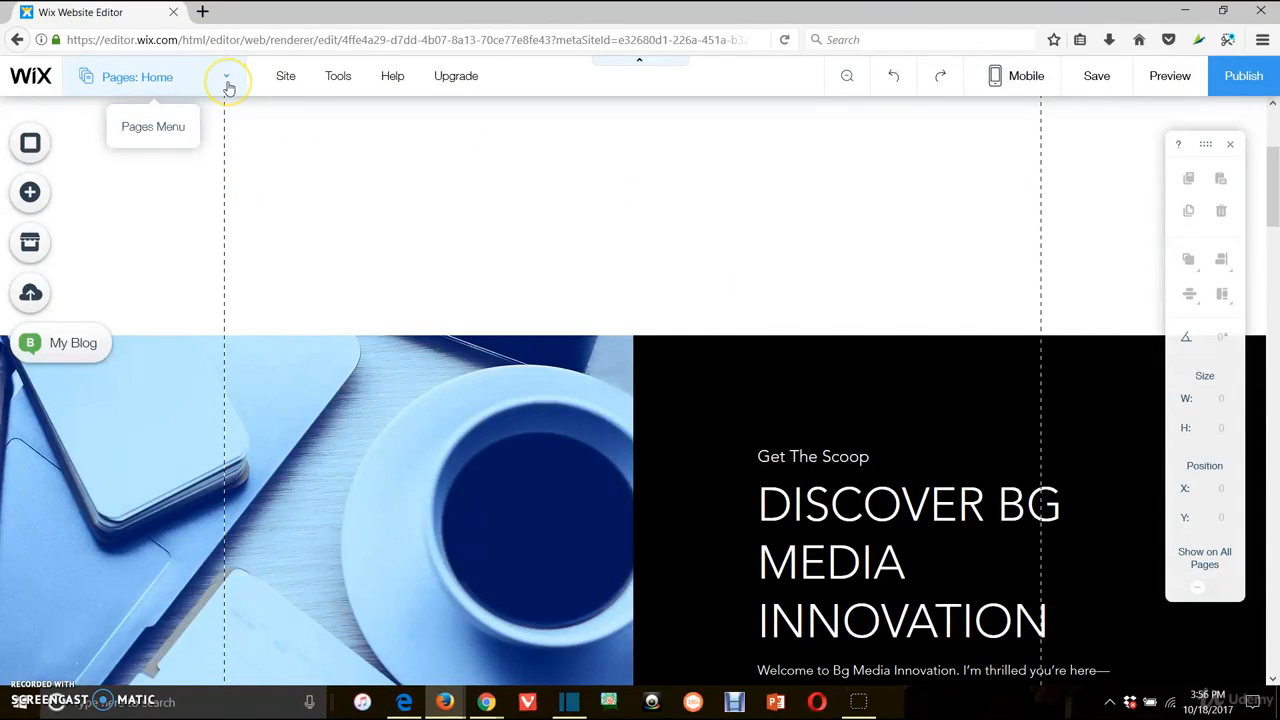
pyautogui.click(228, 88)
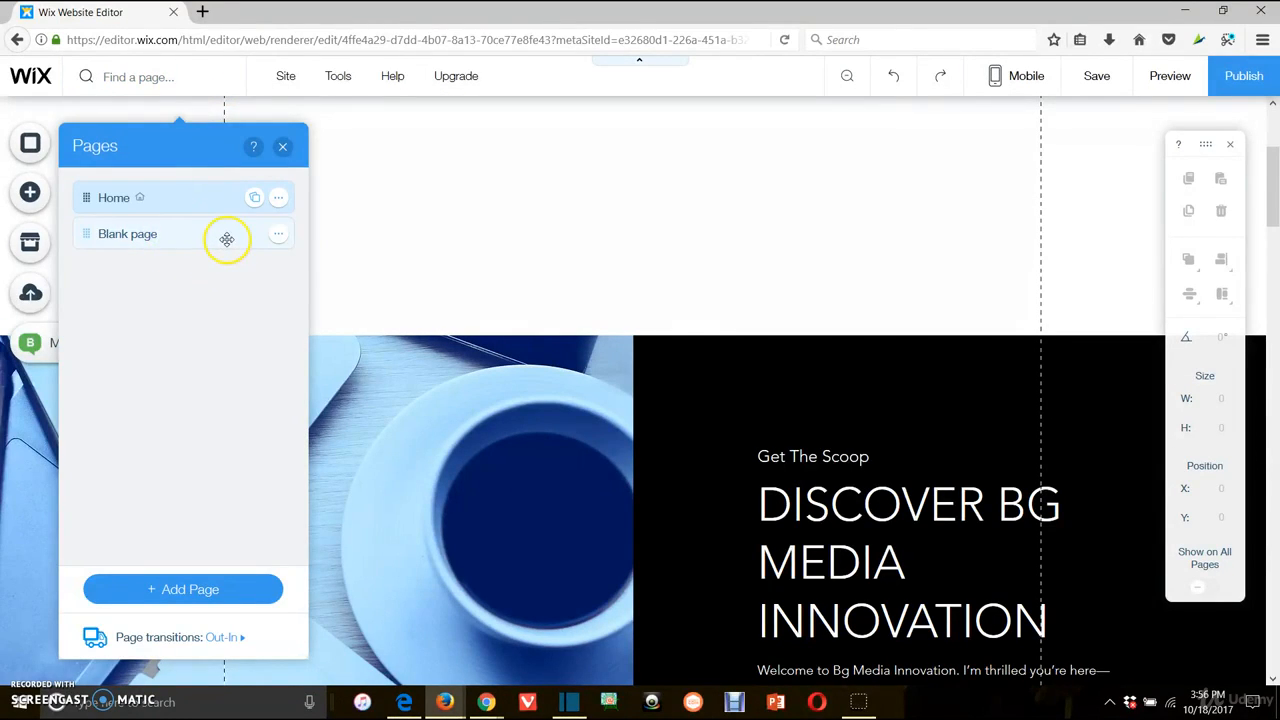
pyautogui.click(277, 150)
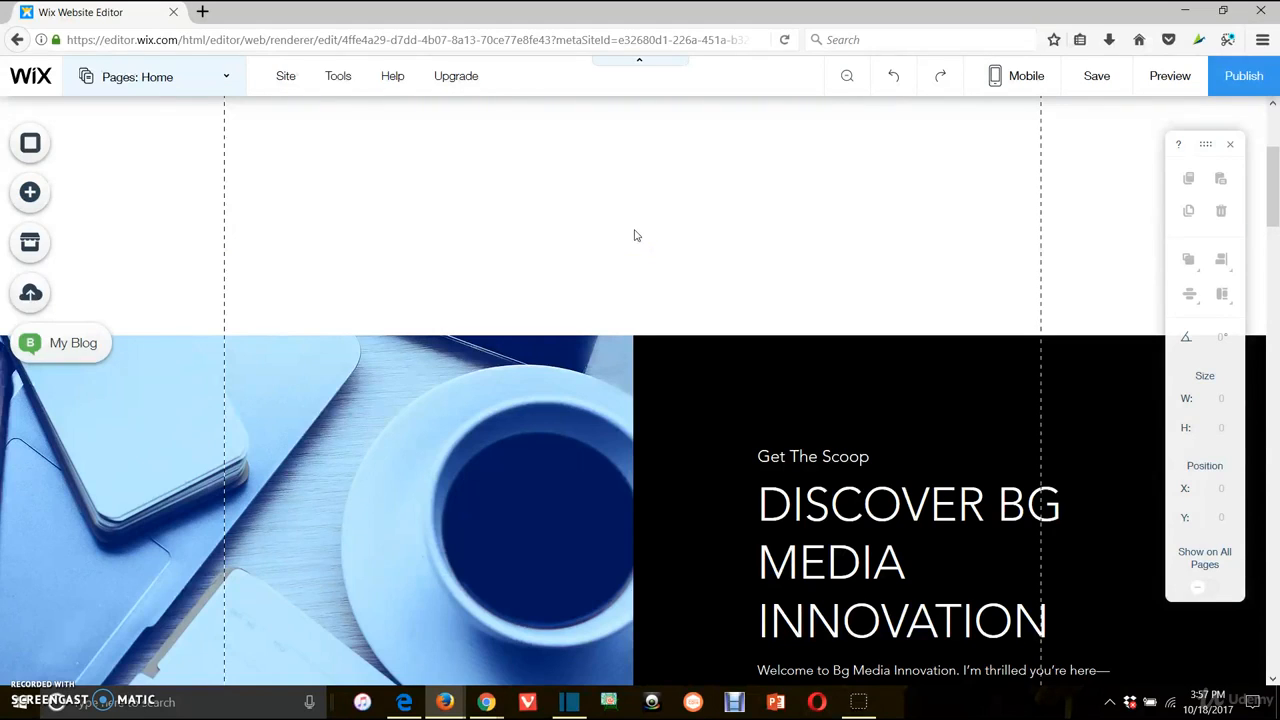
pyautogui.click(631, 225)
pyautogui.click(632, 228)
# Hide the page named Blank page from the site's navigation menu
pyautogui.click(224, 74)
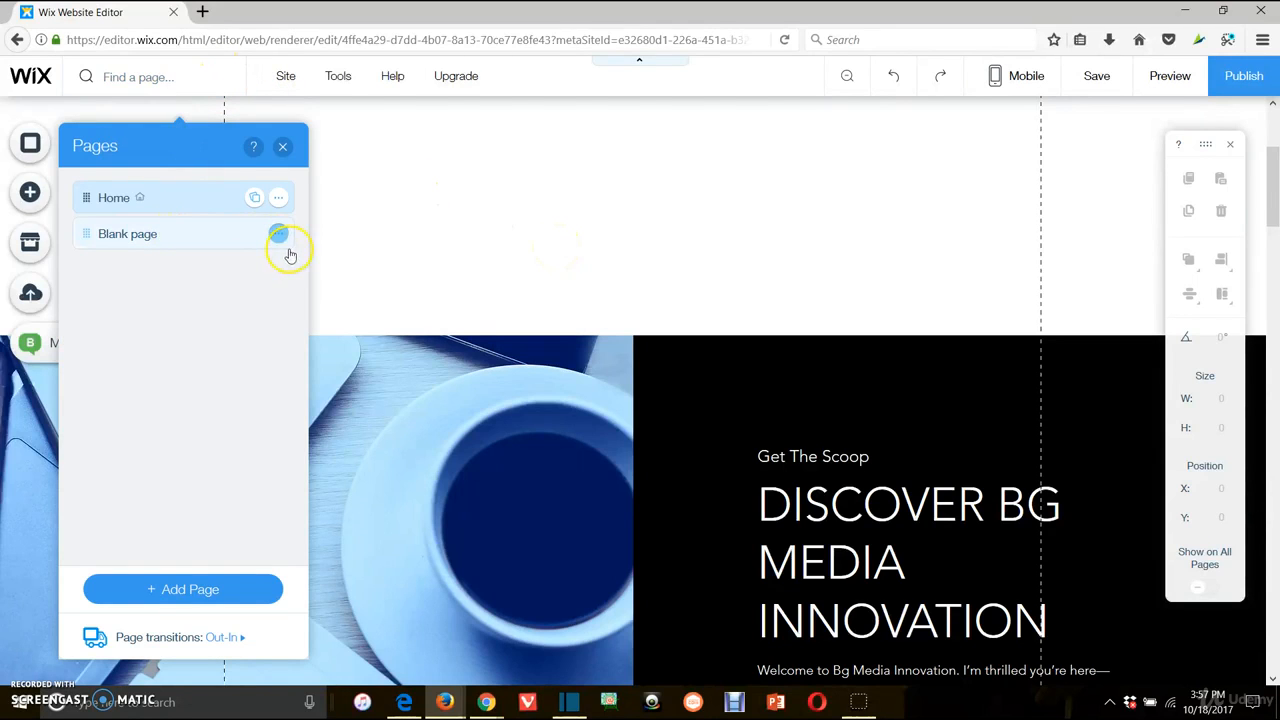
pyautogui.click(279, 236)
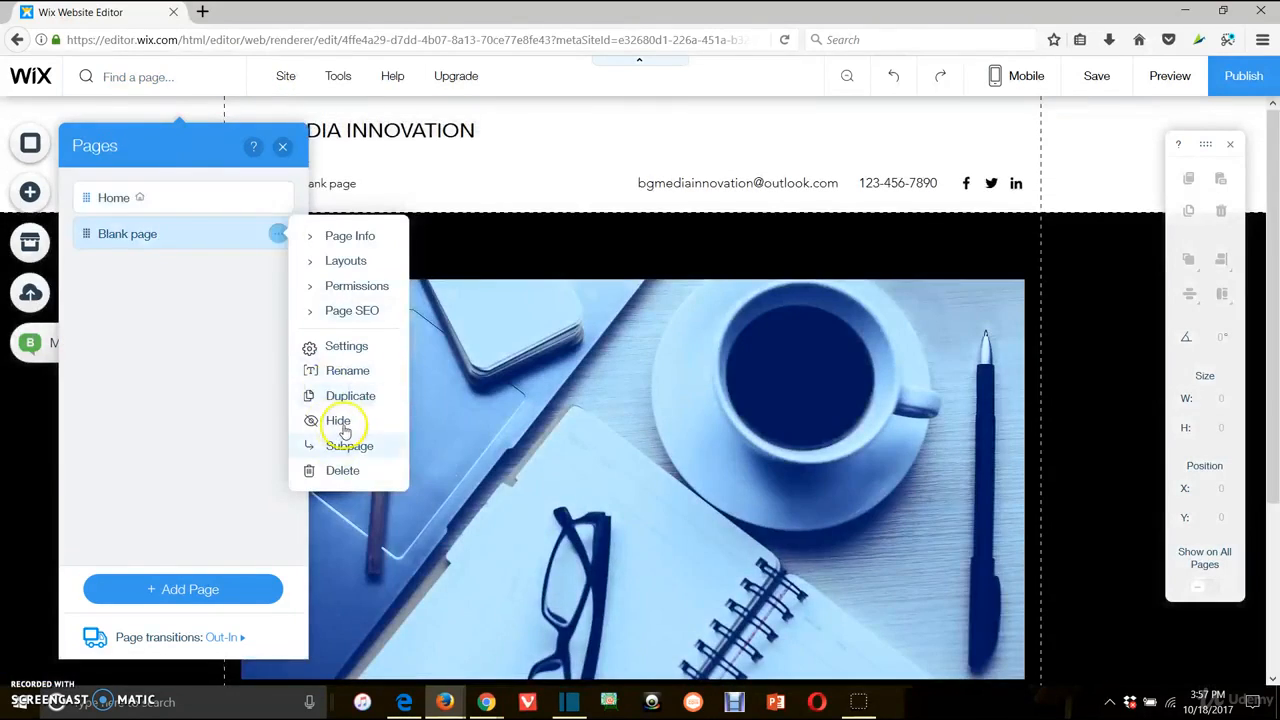
pyautogui.click(340, 422)
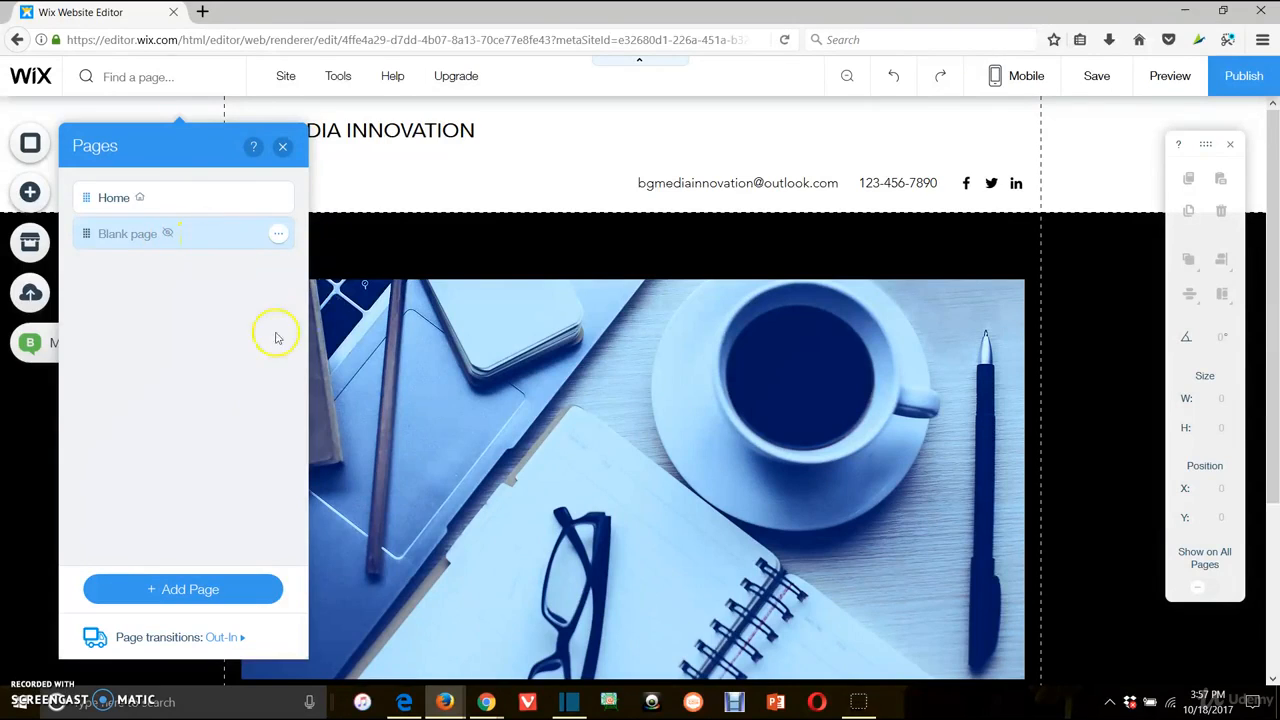
pyautogui.doubleClick(218, 234)
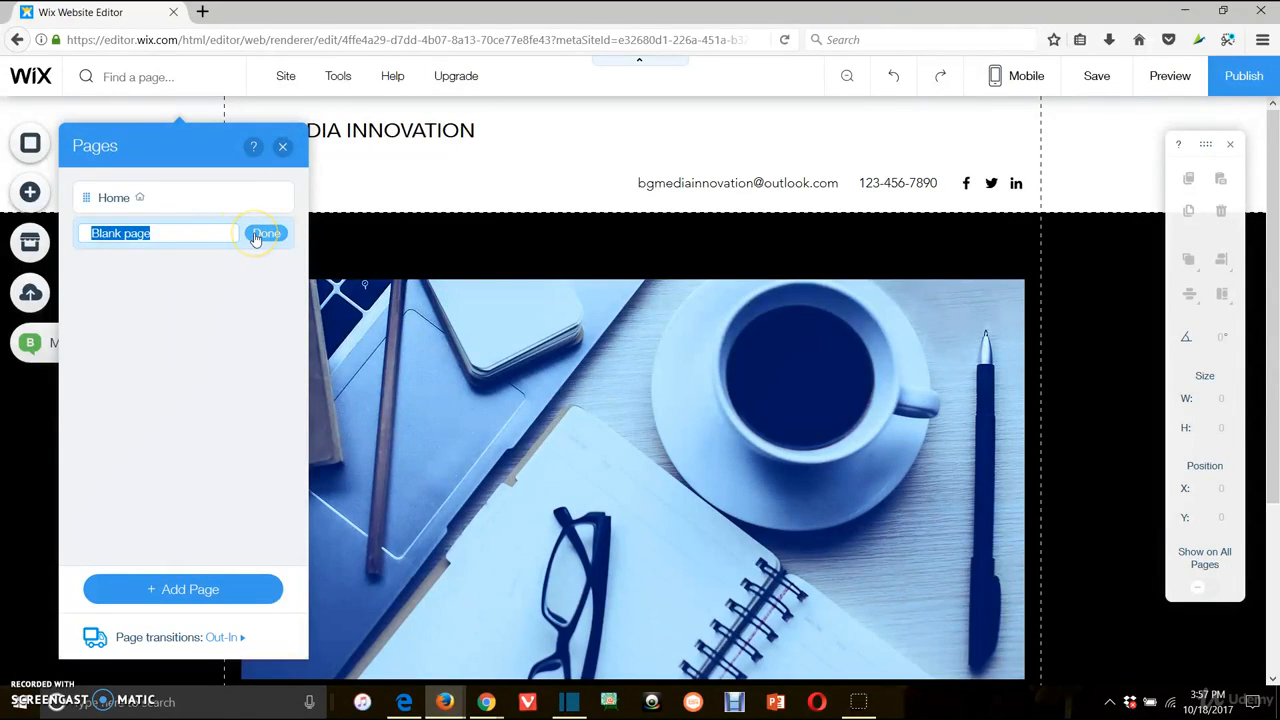
pyautogui.click(258, 235)
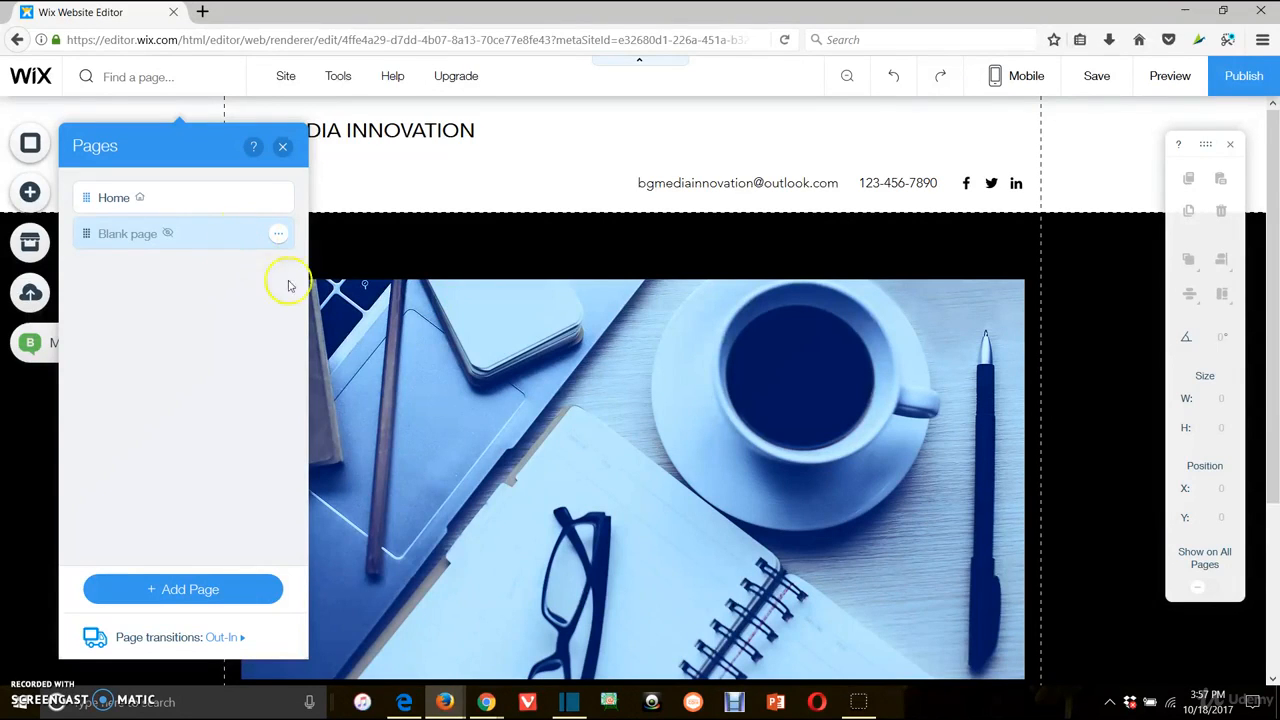
# Delete the large photo of the coffee cup and notebook from the blank page
pyautogui.scroll(-3, 1103, 289)
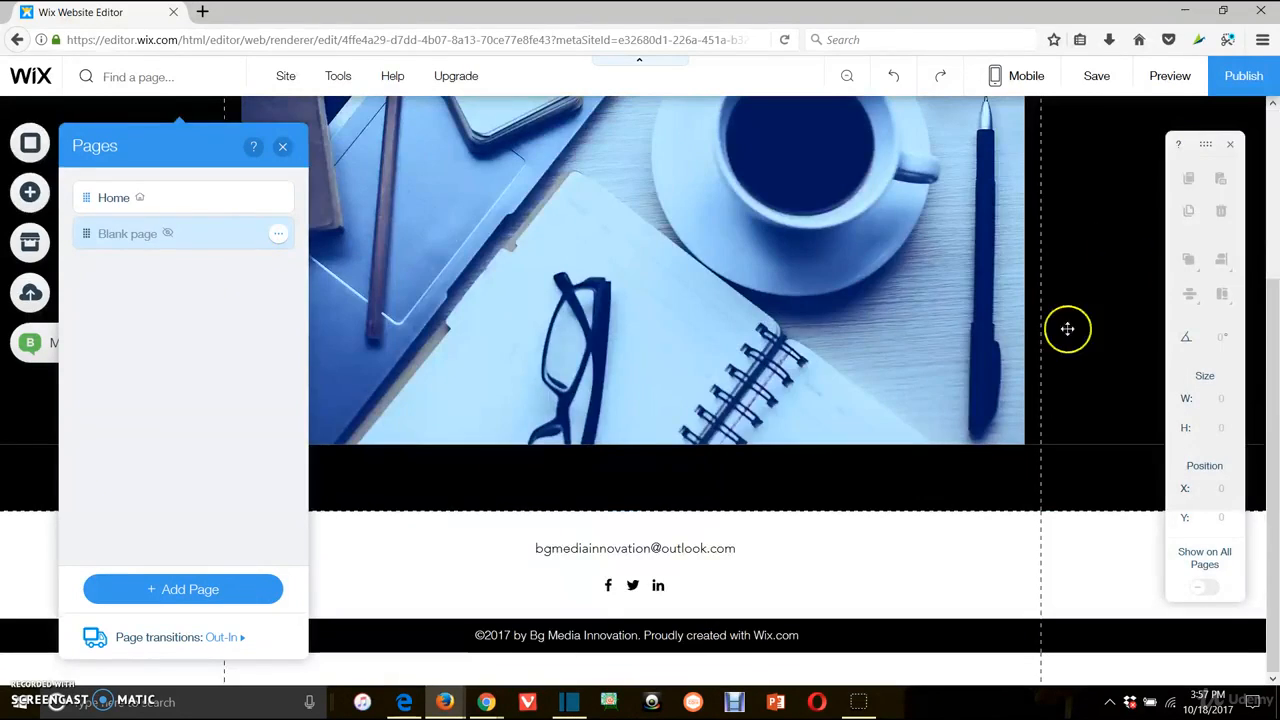
pyautogui.scroll(2, 1000, 370)
pyautogui.scroll(2, 668, 365)
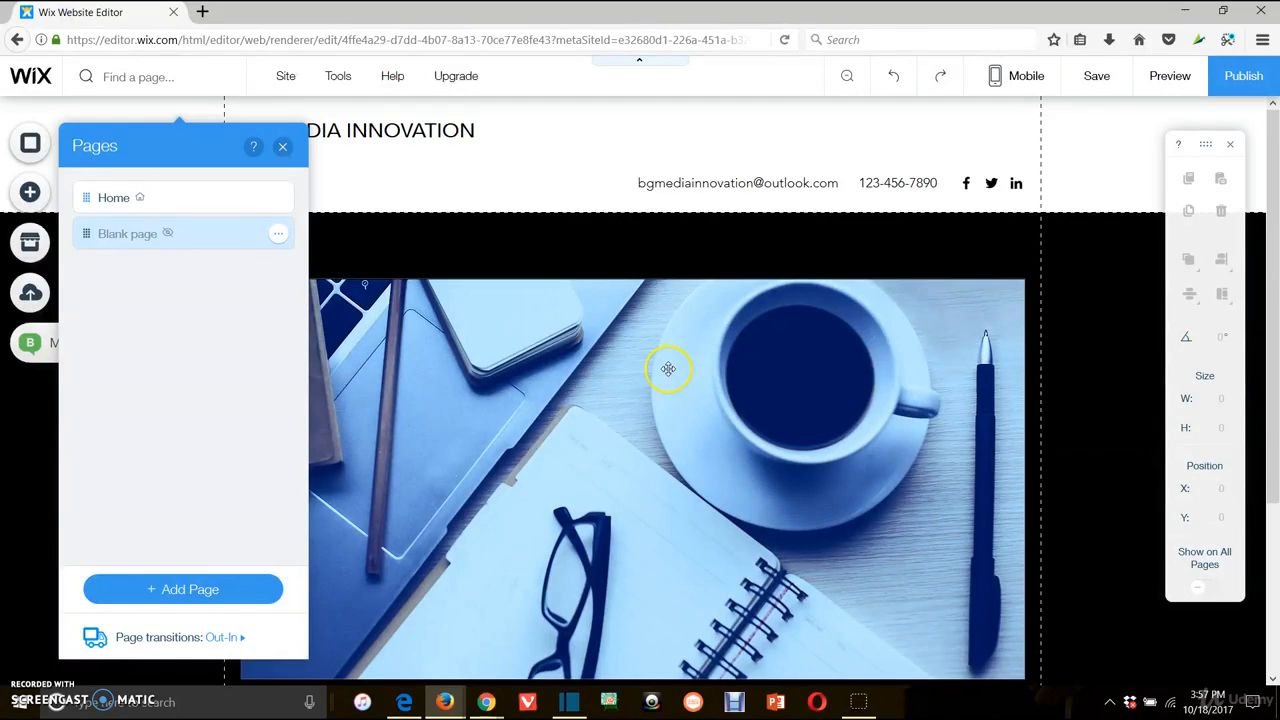
pyautogui.click(668, 368)
pyautogui.press('Delete')
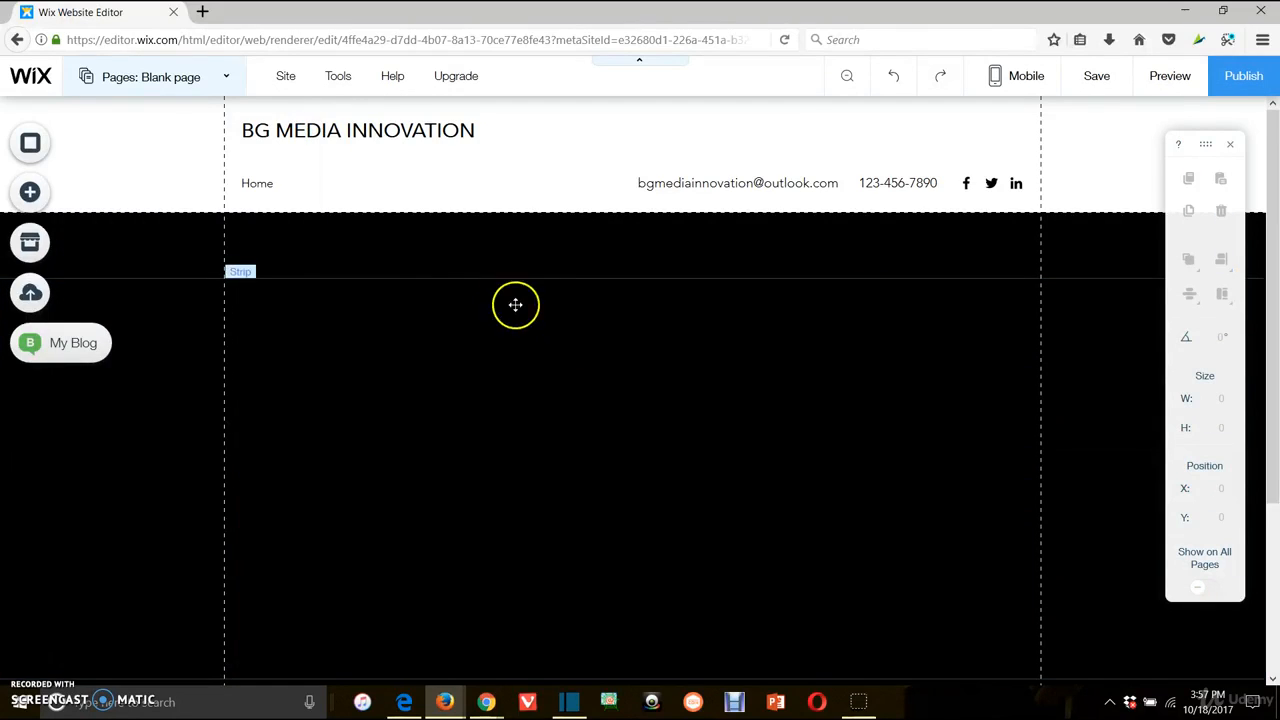
# Rename the hidden blank page as "offers" and close the page list
pyautogui.click(222, 77)
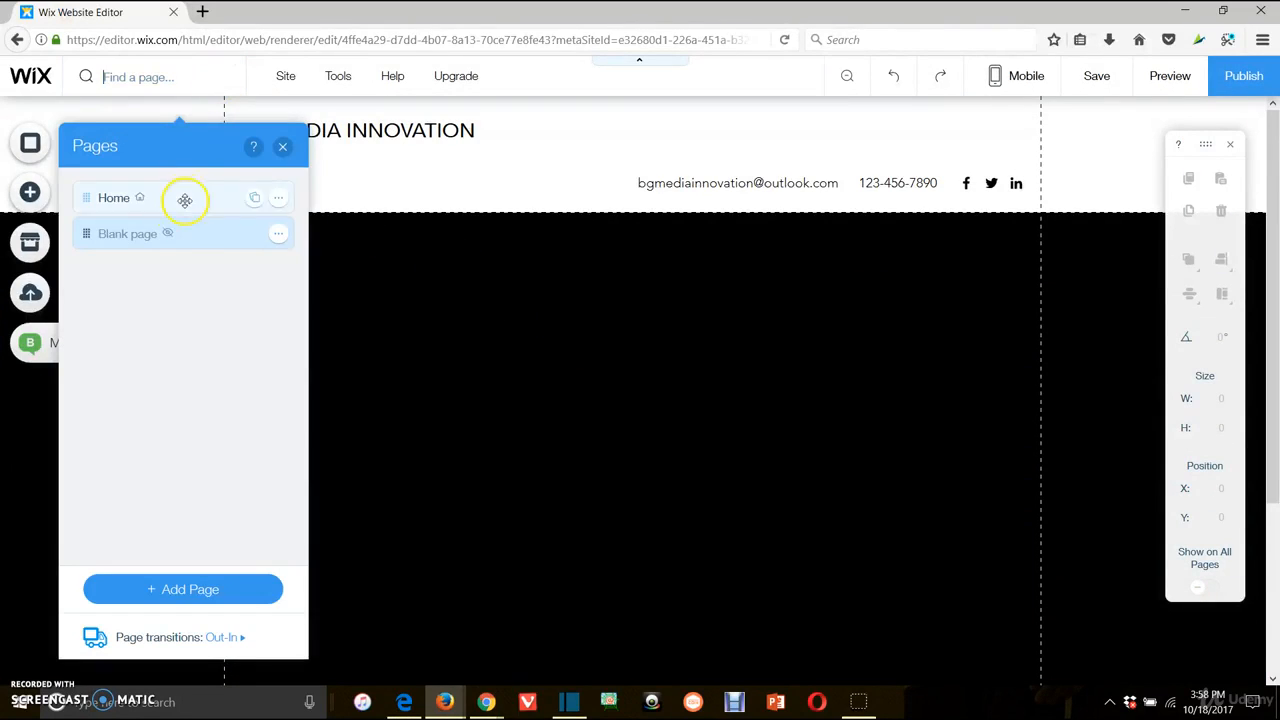
pyautogui.doubleClick(150, 234)
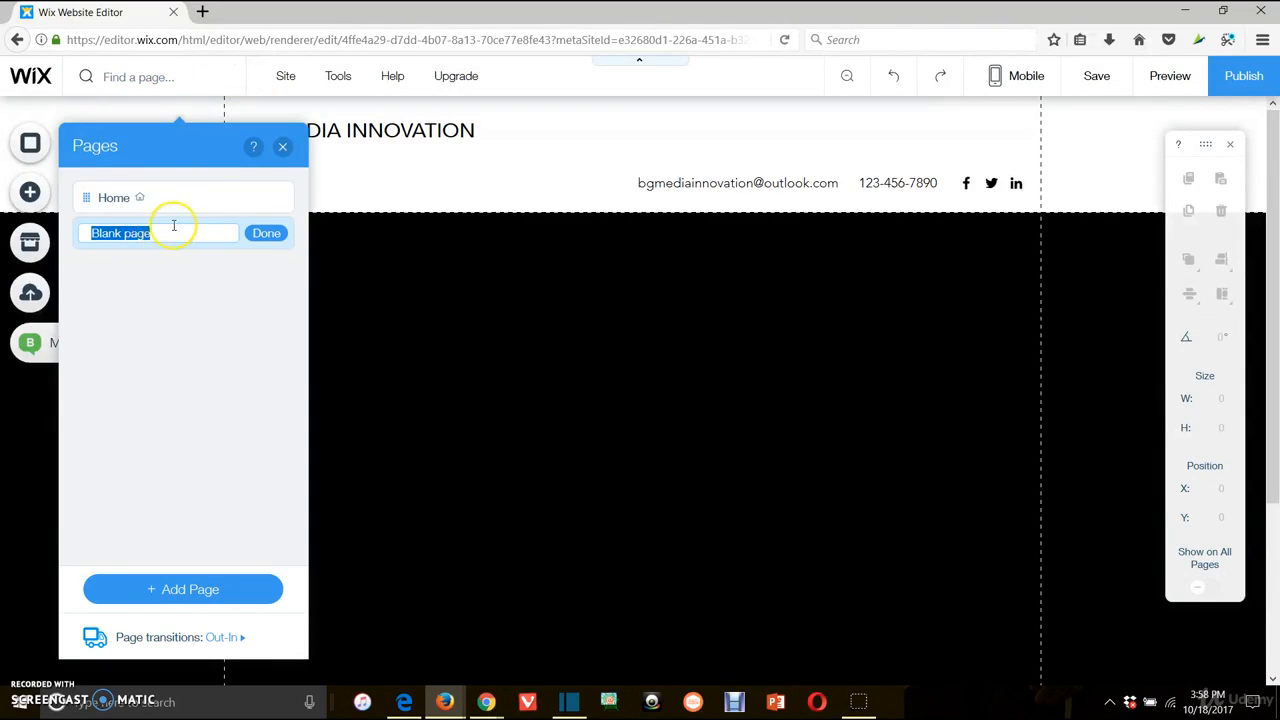
pyautogui.press('BackSpace')
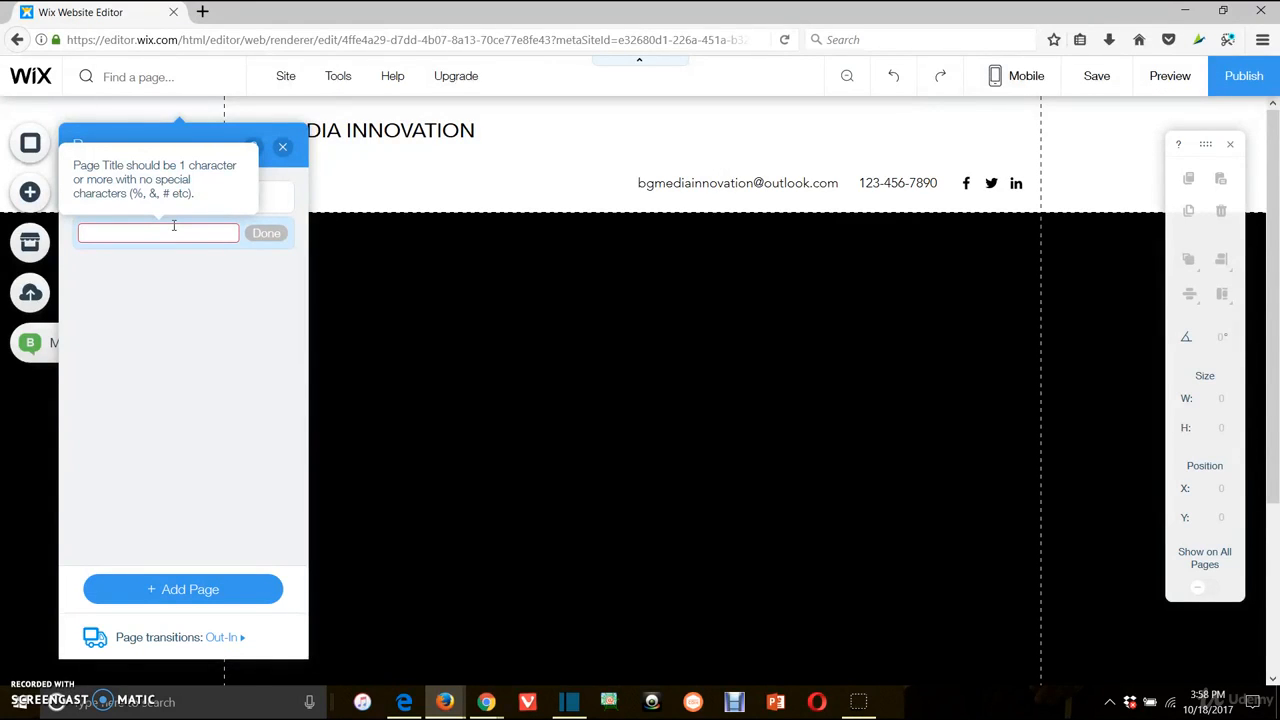
pyautogui.write('offers')
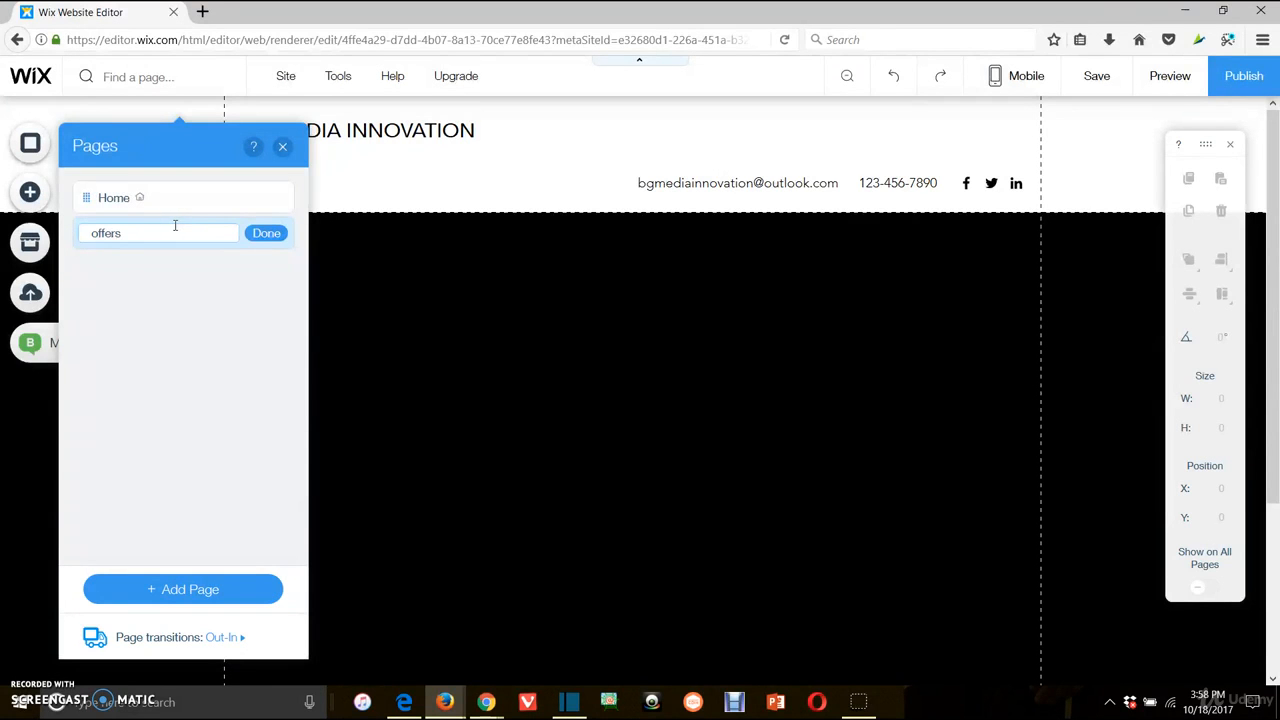
pyautogui.click(274, 243)
pyautogui.click(282, 146)
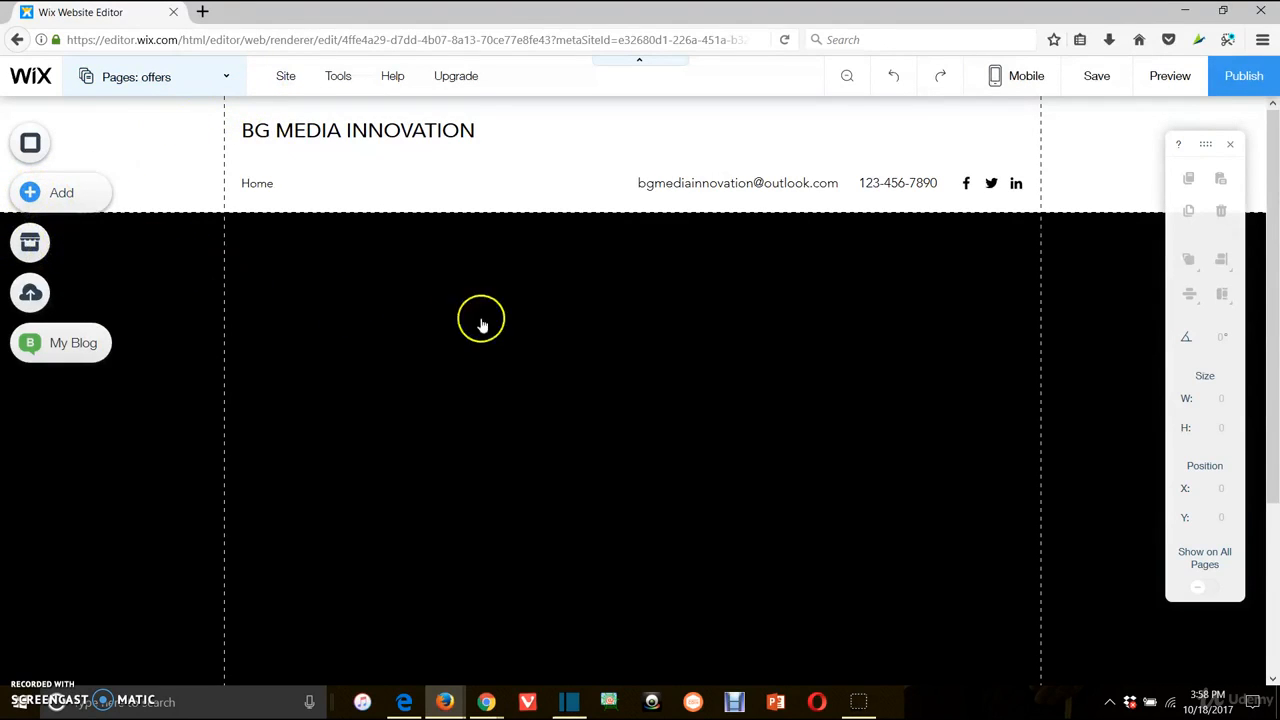
# Add a Paragraph 1 text box to the black strip of the offers page and enlarge it to about 584 by 290
pyautogui.click(42, 196)
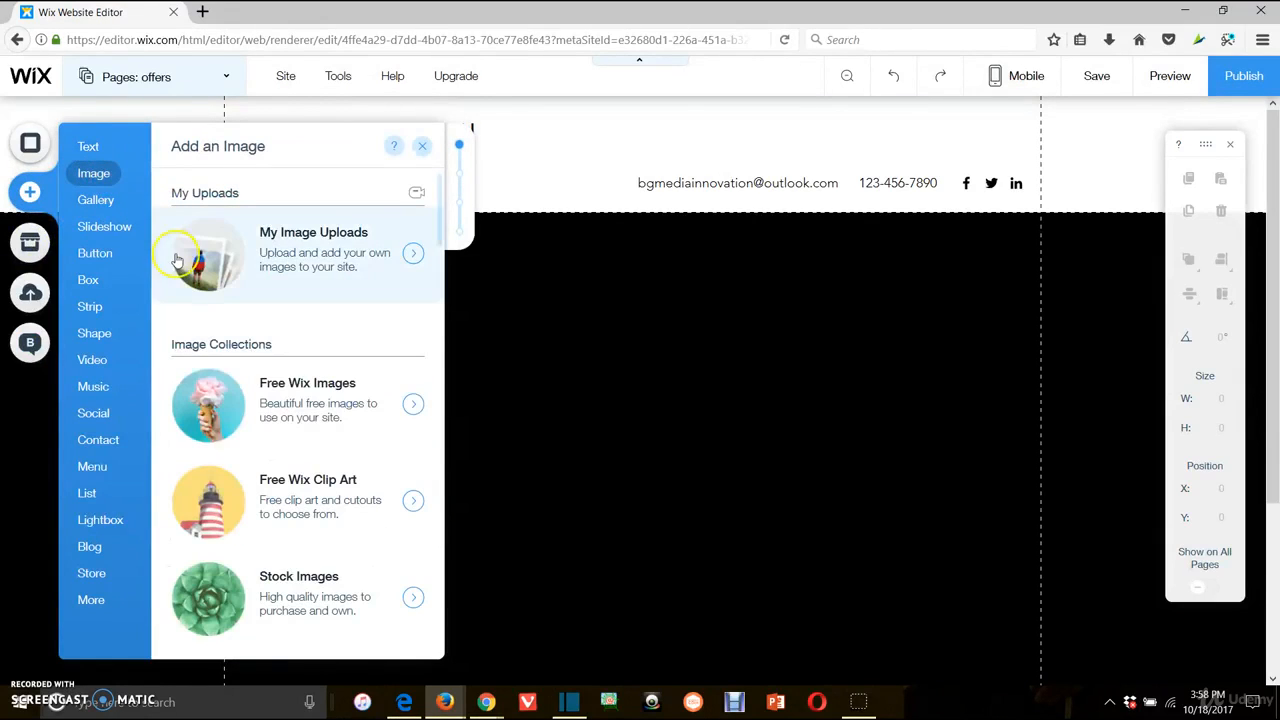
pyautogui.click(89, 148)
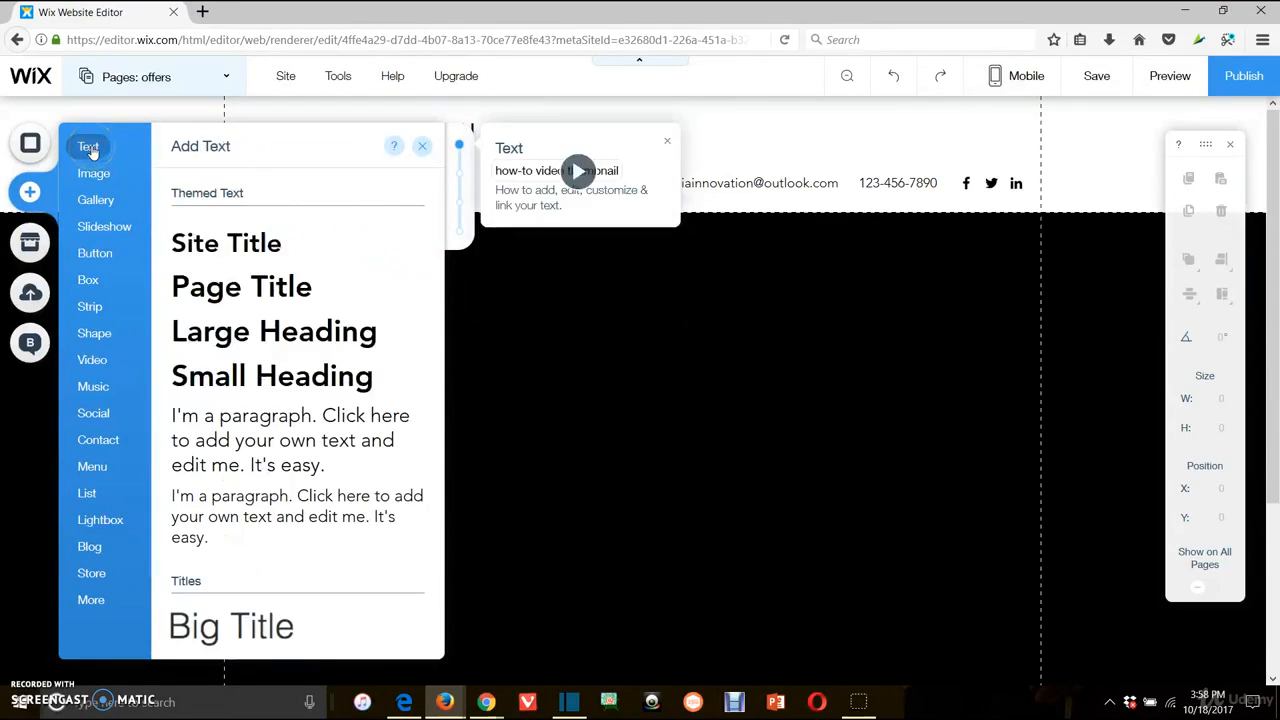
pyautogui.click(252, 432)
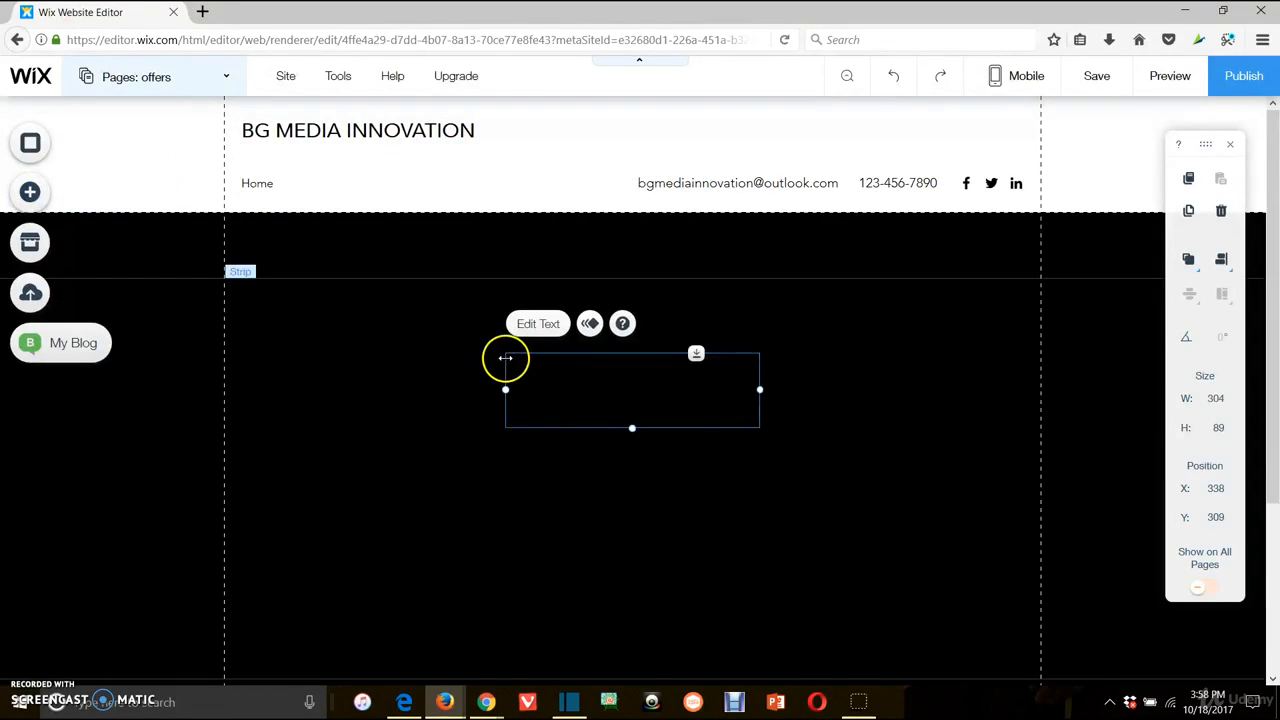
pyautogui.doubleClick(604, 412)
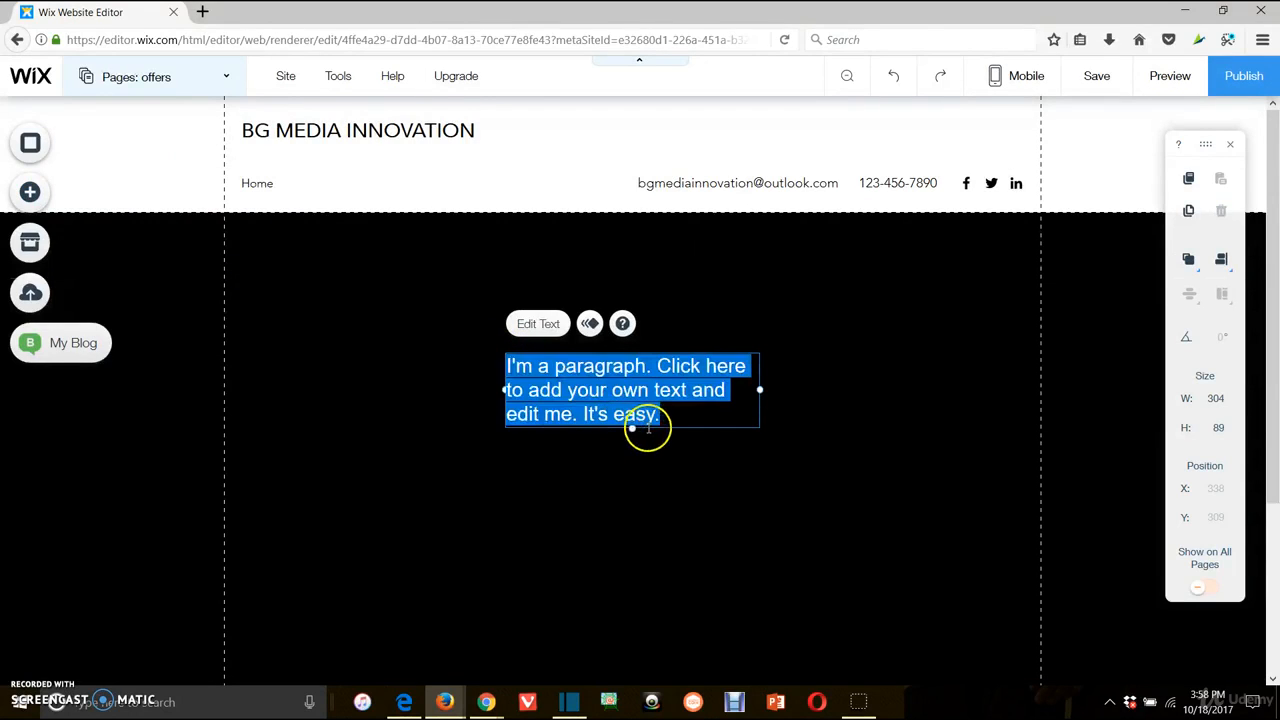
pyautogui.moveTo(632, 430); pyautogui.dragTo(632, 595)
pyautogui.moveTo(505, 474); pyautogui.dragTo(272, 472)
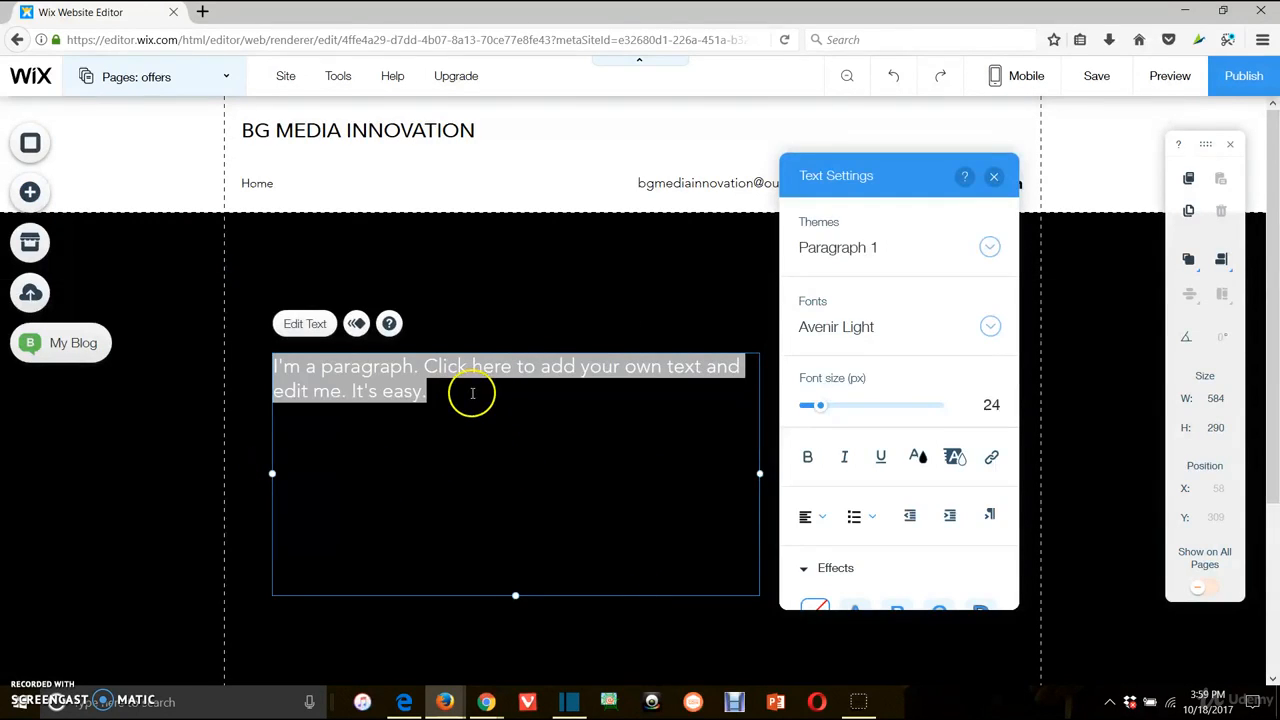
# Switch to the MaxBounty campaign search in Chrome and open the Expert Homeowner Help campaign in a new tab
pyautogui.moveTo(486, 700)
pyautogui.click(630, 648)
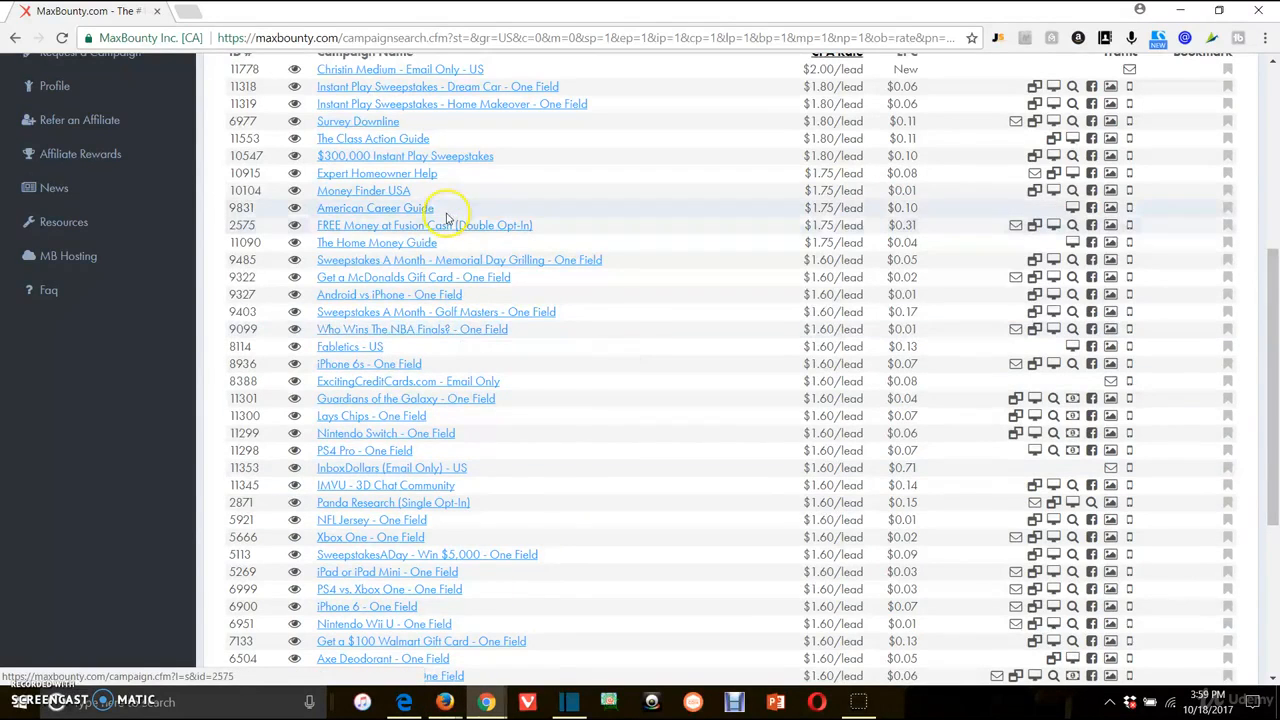
pyautogui.scroll(1, 447, 219)
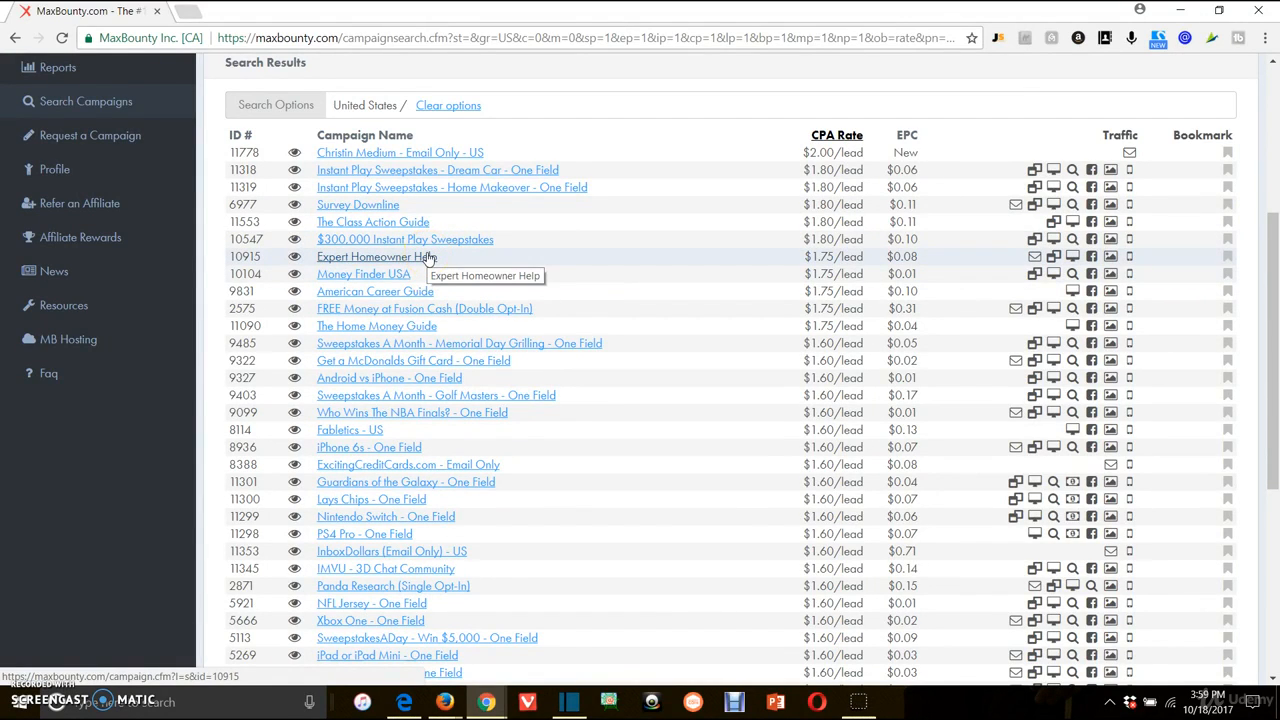
pyautogui.moveTo(428, 258); pyautogui.dragTo(297, 10)
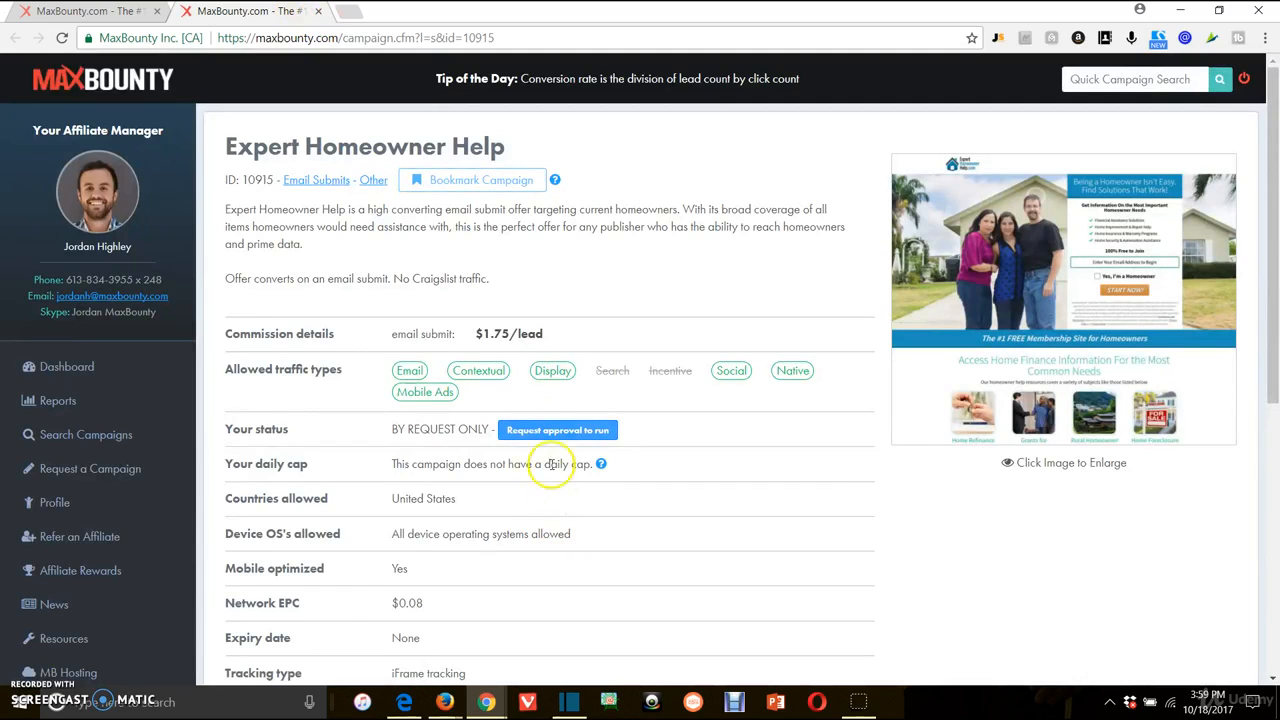
# Close the Expert Homeowner Help campaign, open The Home Money Guide campaign in a new tab and review its description and terms
pyautogui.click(318, 11)
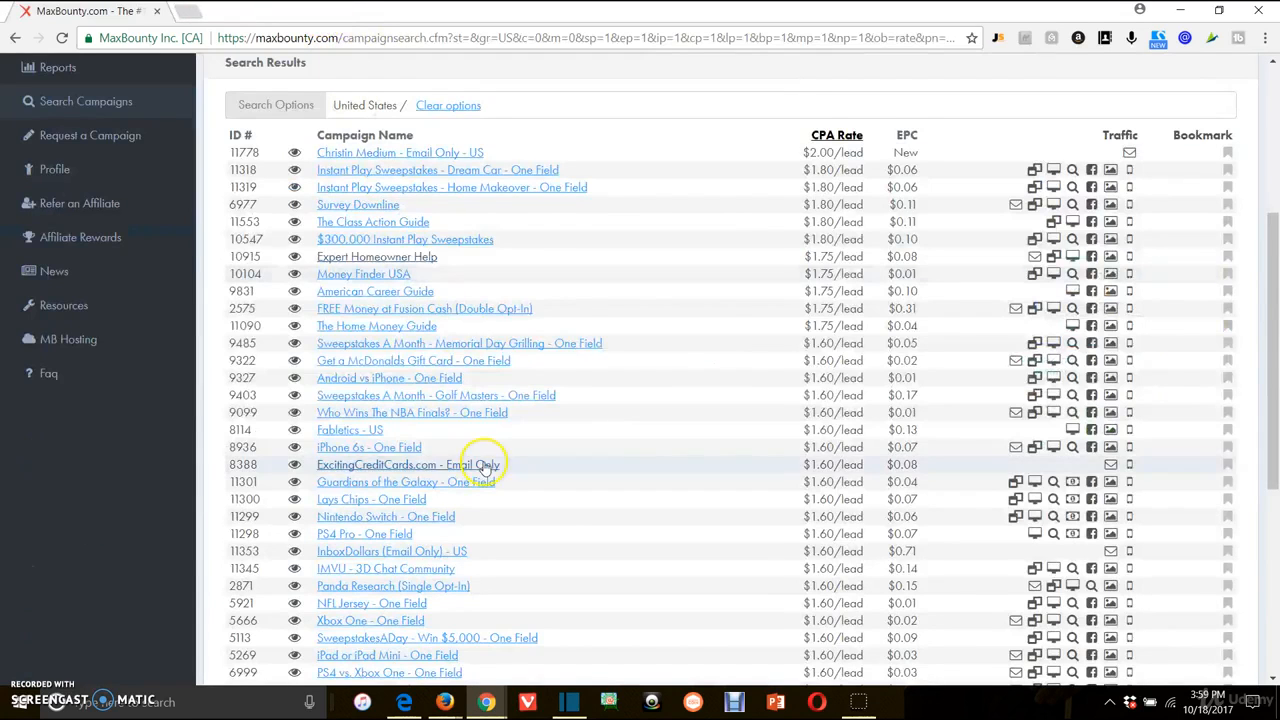
pyautogui.rightClick(414, 326)
pyautogui.click(428, 332)
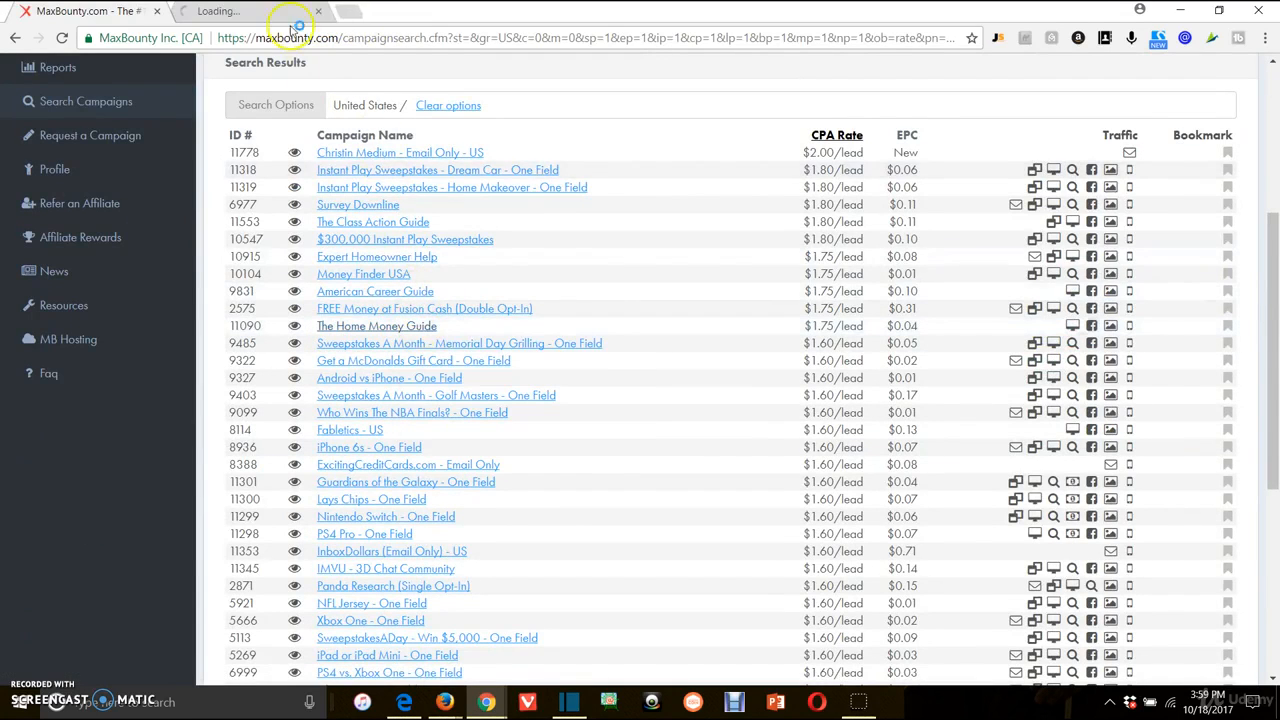
pyautogui.click(286, 11)
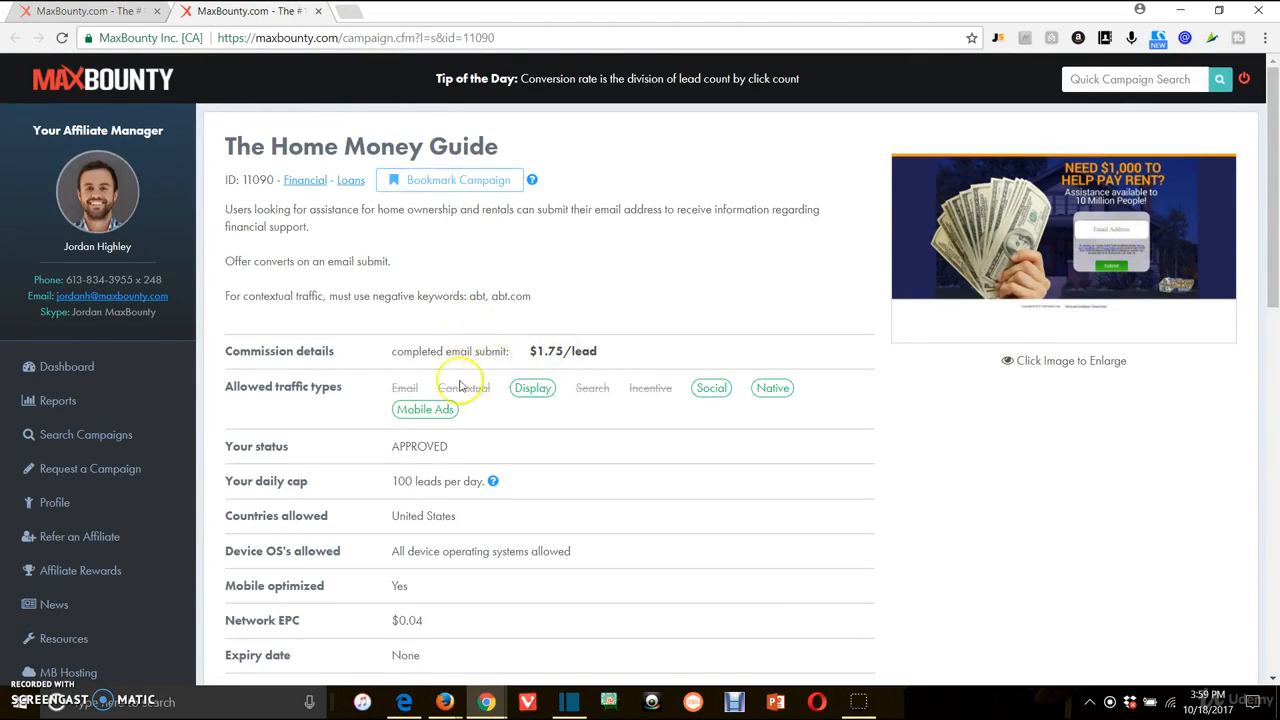
pyautogui.moveTo(604, 408)
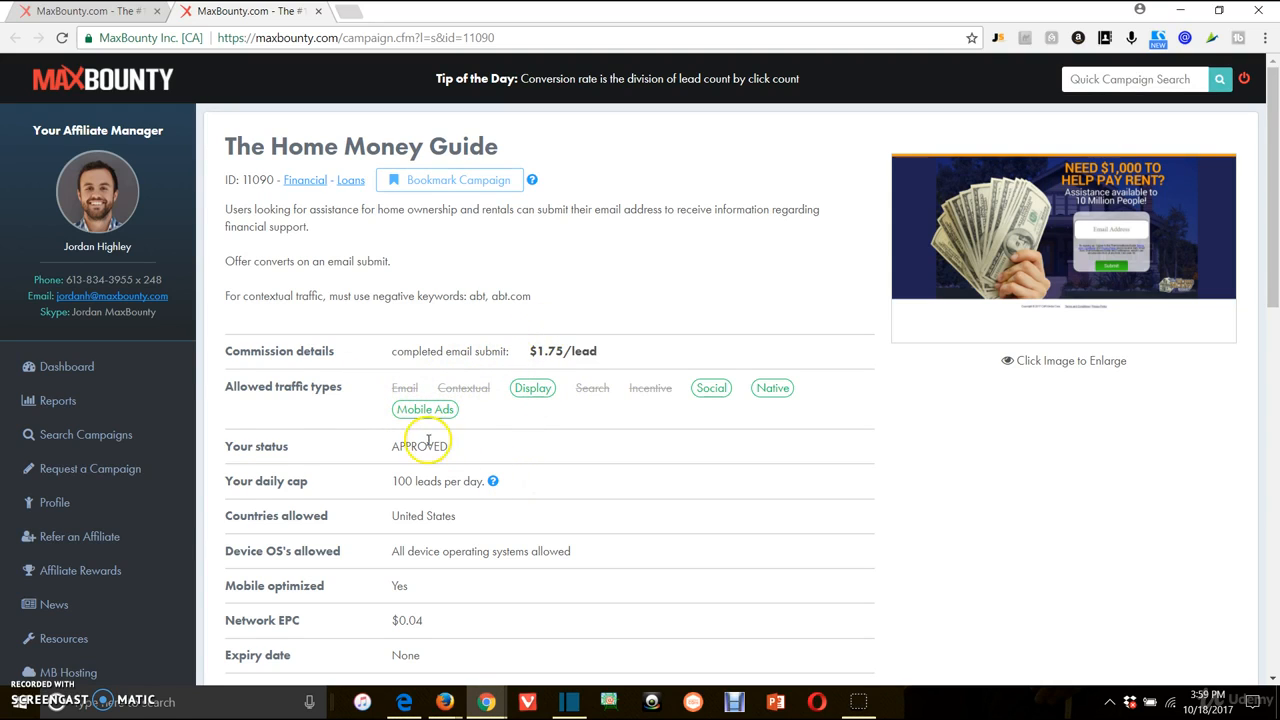
pyautogui.scroll(-5, 541, 347)
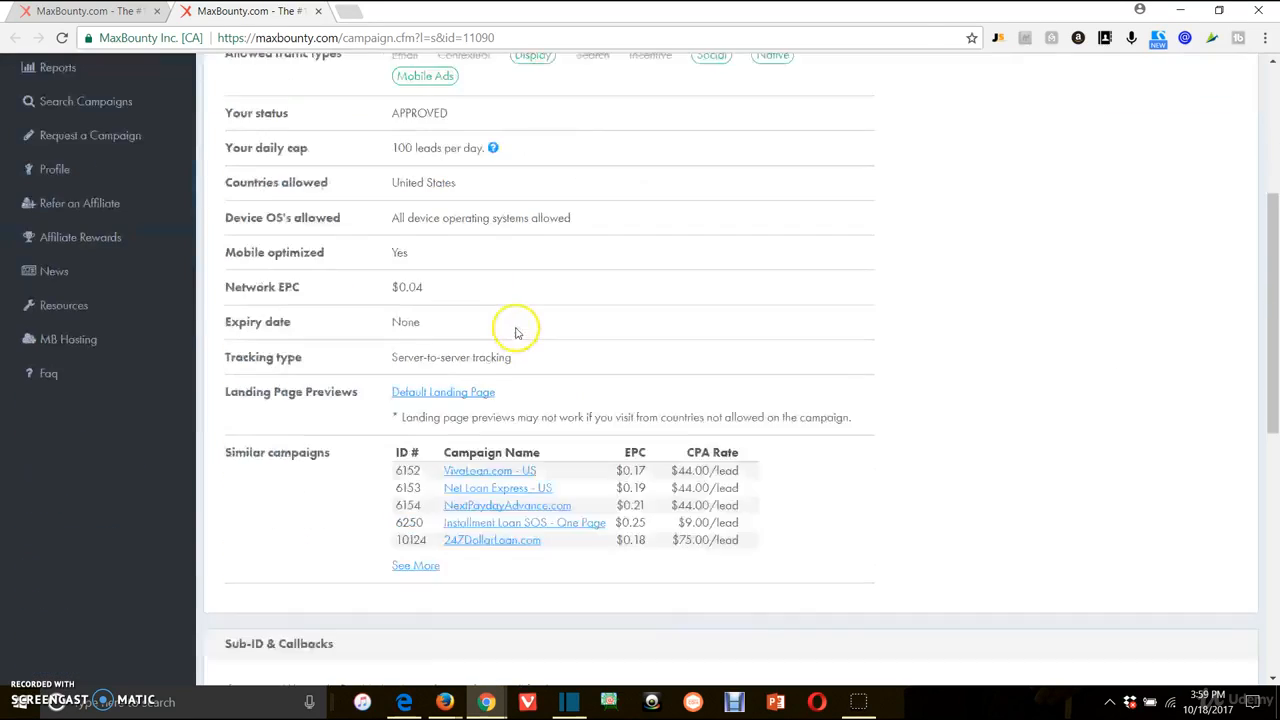
pyautogui.scroll(5, 443, 500)
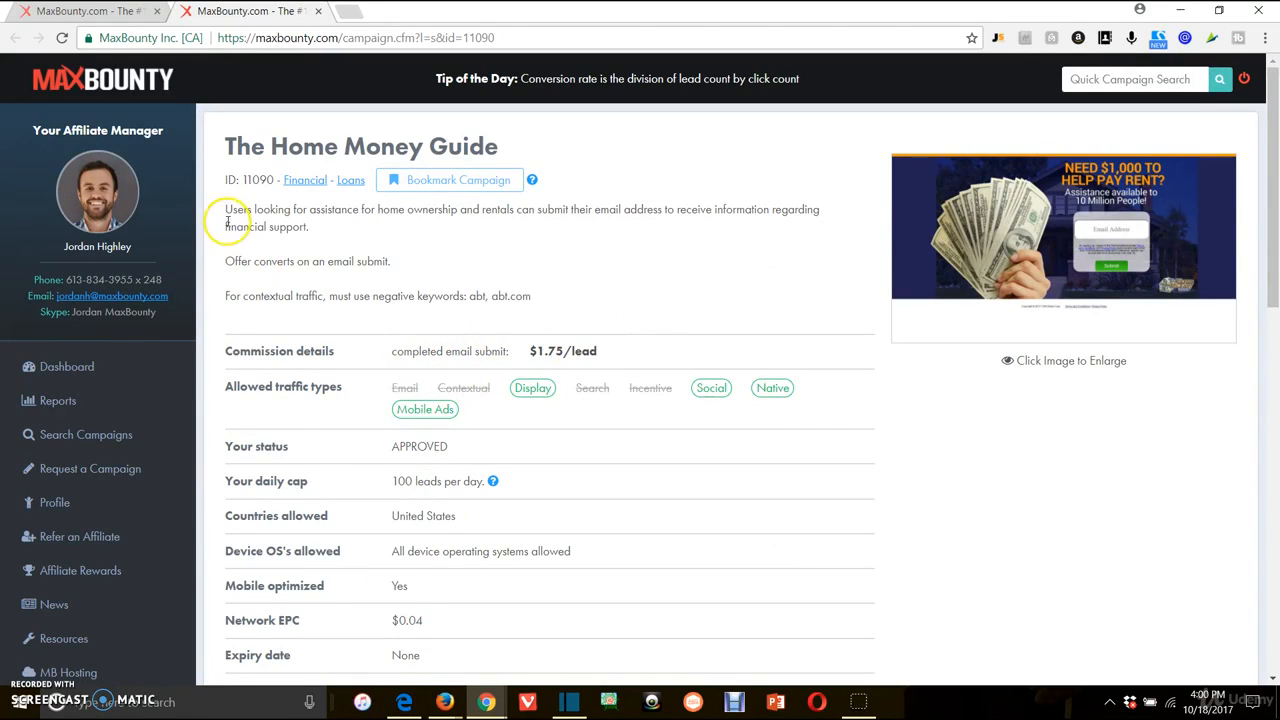
pyautogui.moveTo(227, 209); pyautogui.dragTo(531, 296)
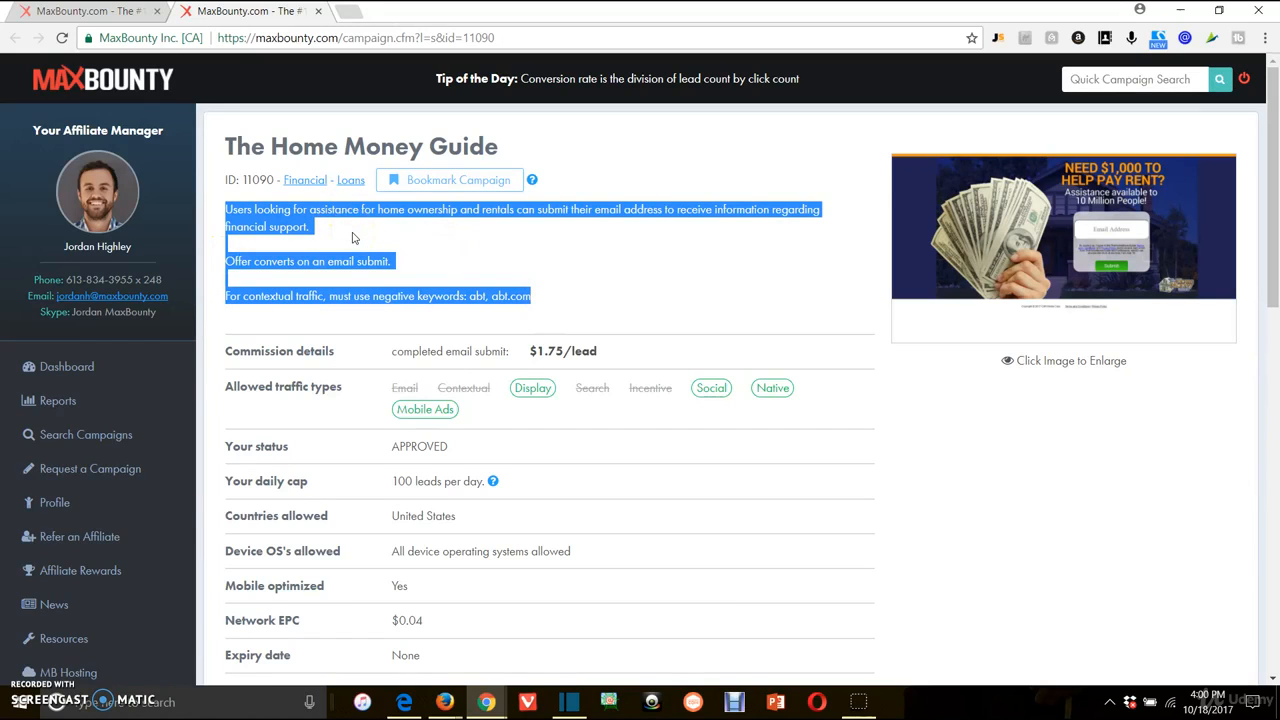
pyautogui.click(352, 237)
# Show the campaign's Text Links creatives and open the tracking code for the "Need $1,000? See What you Can Get Now!" link
pyautogui.scroll(-12, 366, 337)
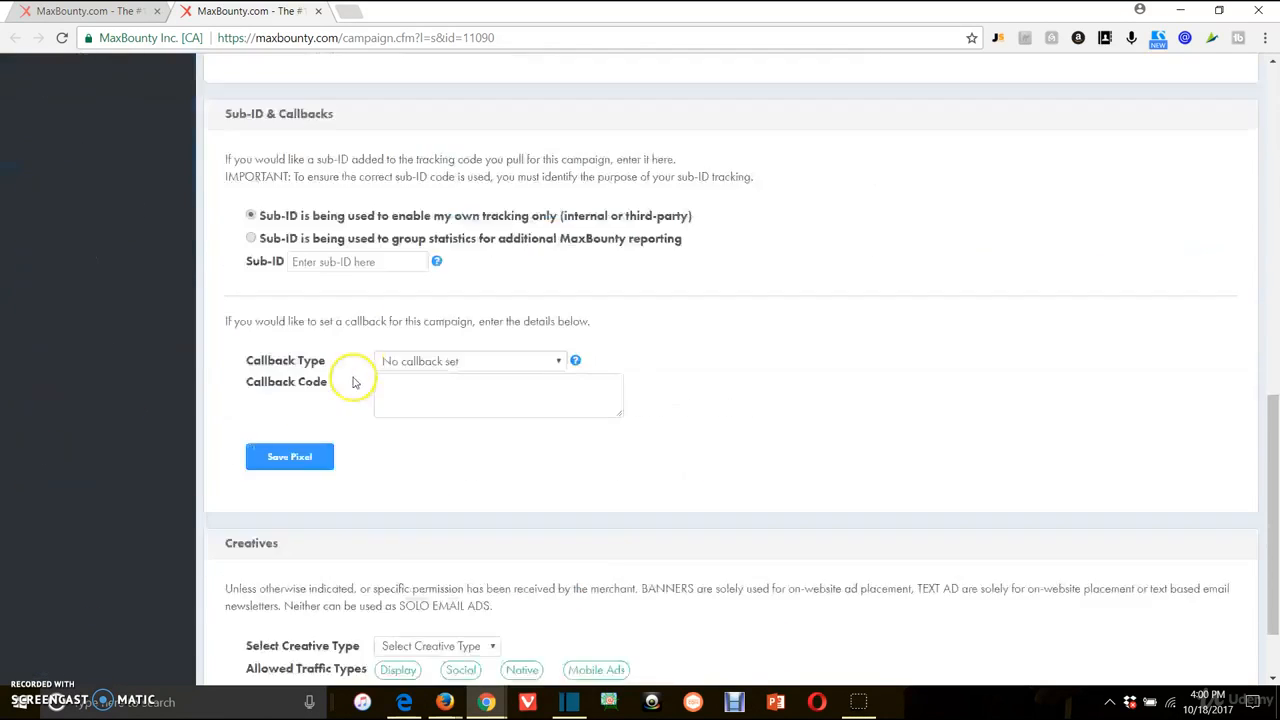
pyautogui.click(460, 548)
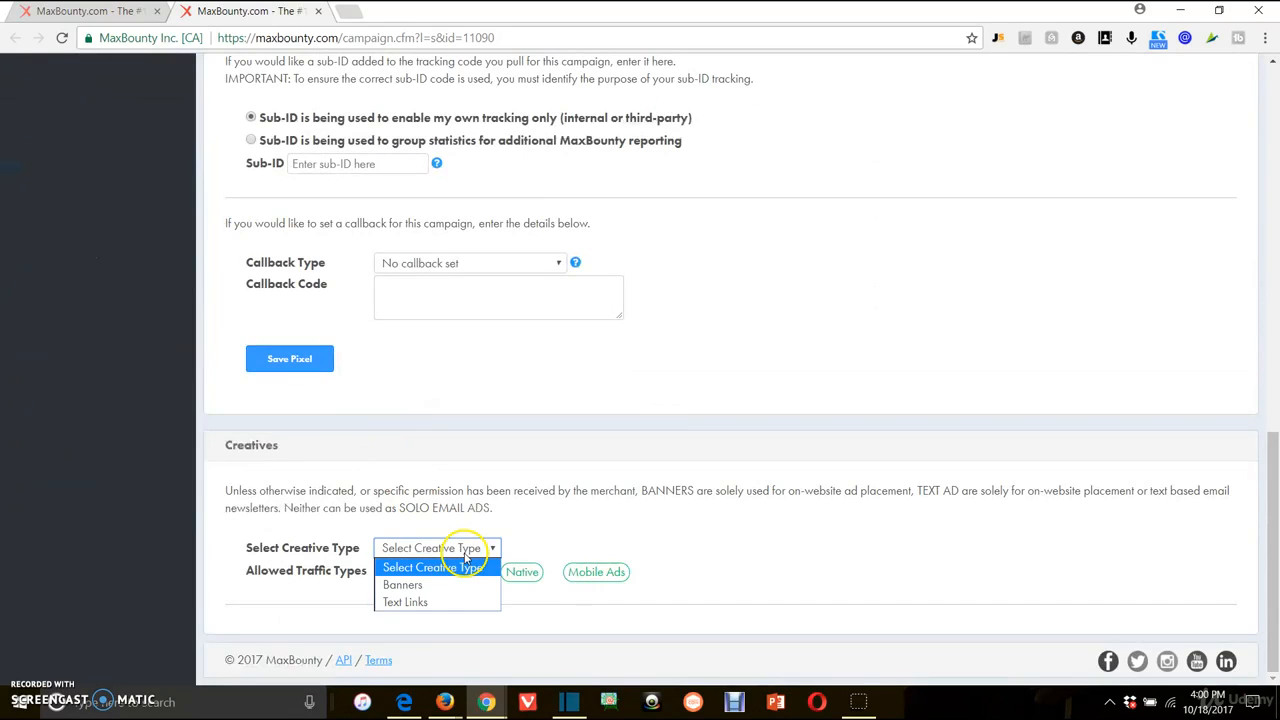
pyautogui.click(443, 602)
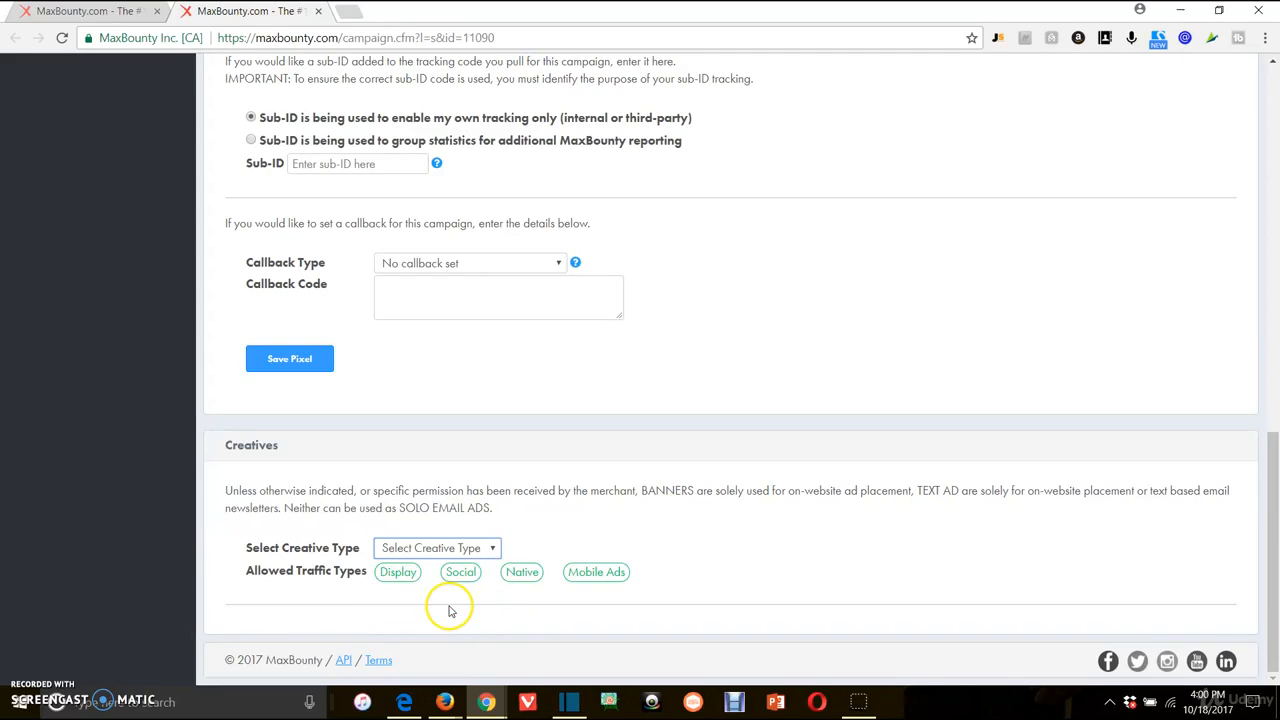
pyautogui.scroll(-1, 449, 580)
pyautogui.click(466, 552)
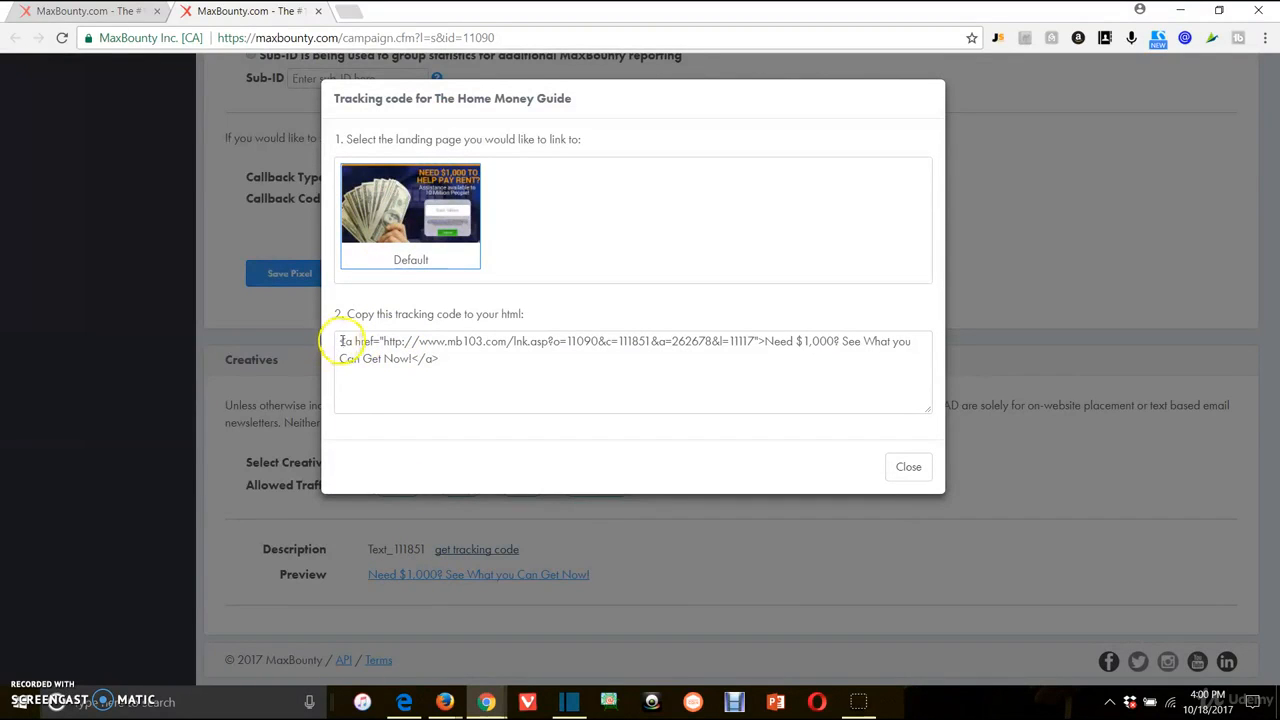
# Copy only the URL inside the href quotes of the tracking code and close the tracking code dialog
pyautogui.moveTo(347, 341); pyautogui.dragTo(330, 349)
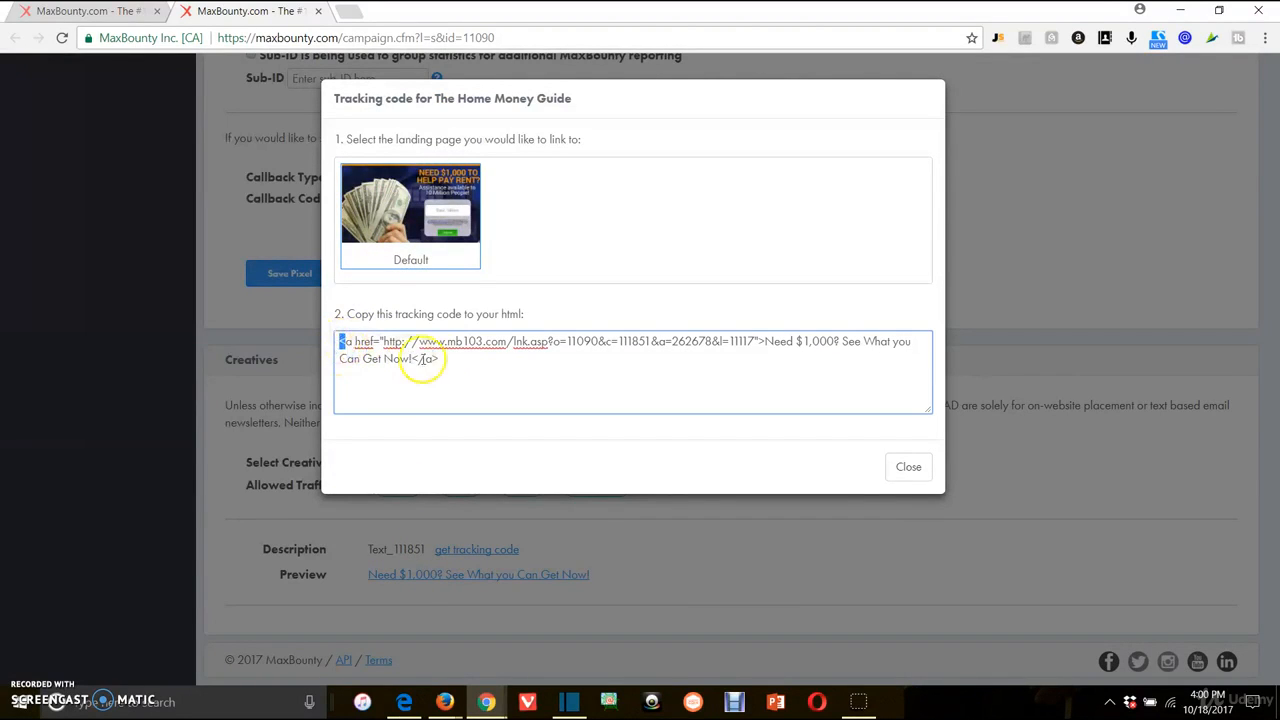
pyautogui.moveTo(338, 341); pyautogui.dragTo(486, 380)
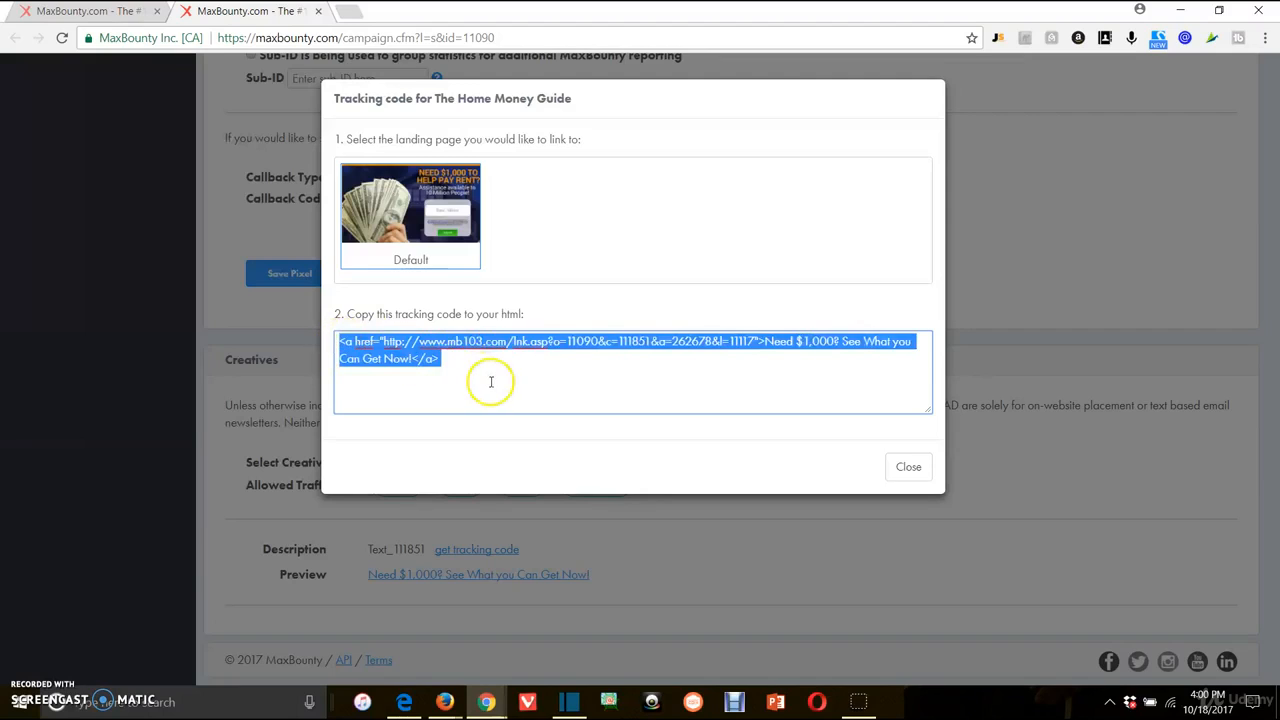
pyautogui.click(516, 362)
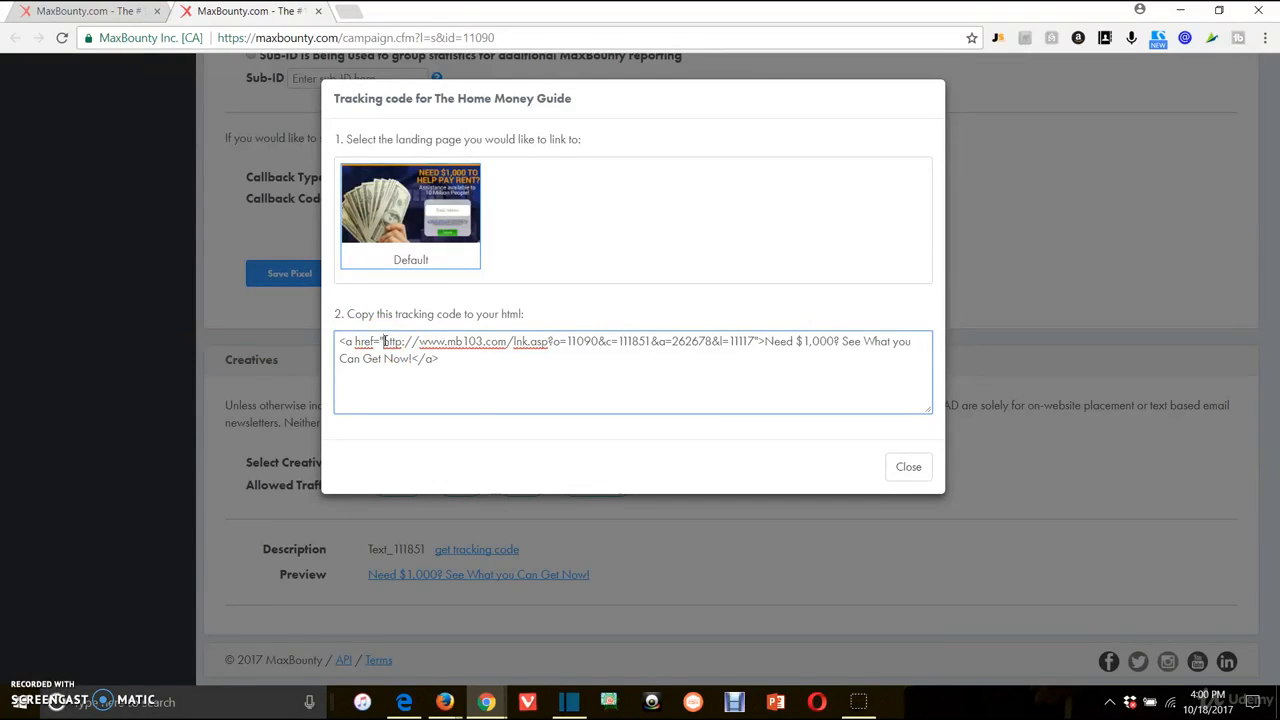
pyautogui.moveTo(384, 341); pyautogui.dragTo(758, 341)
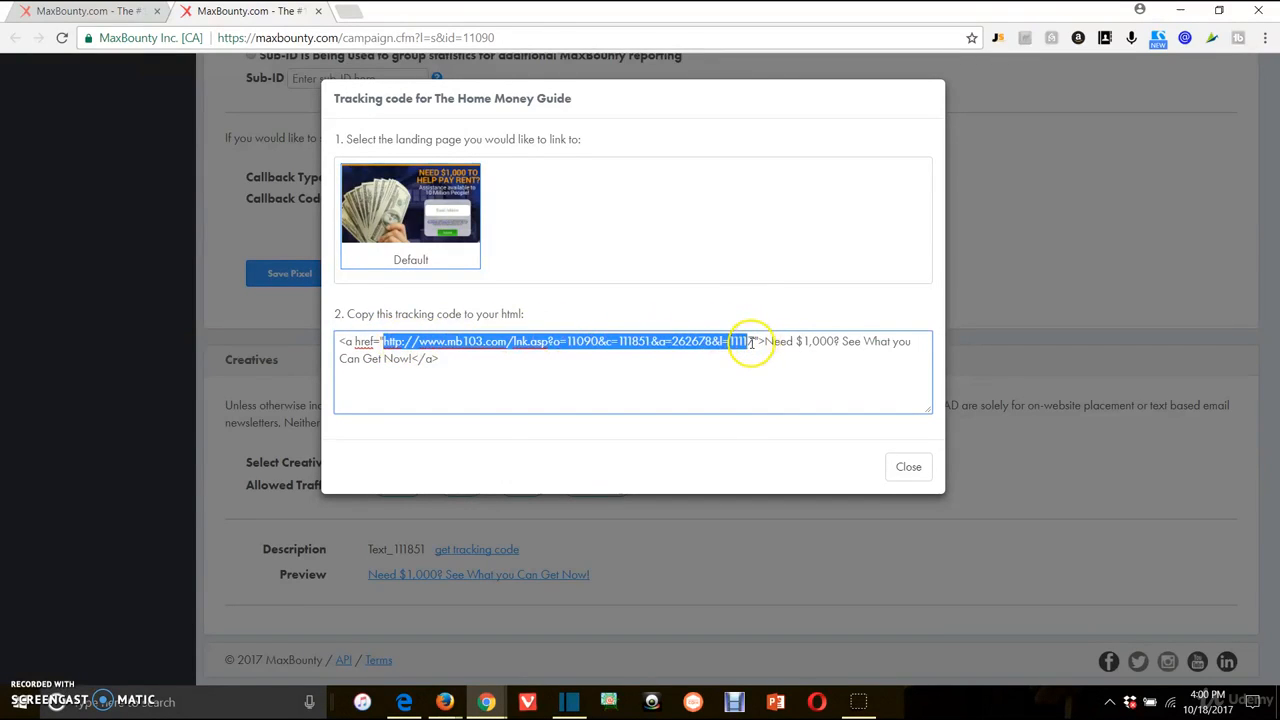
pyautogui.rightClick(742, 341)
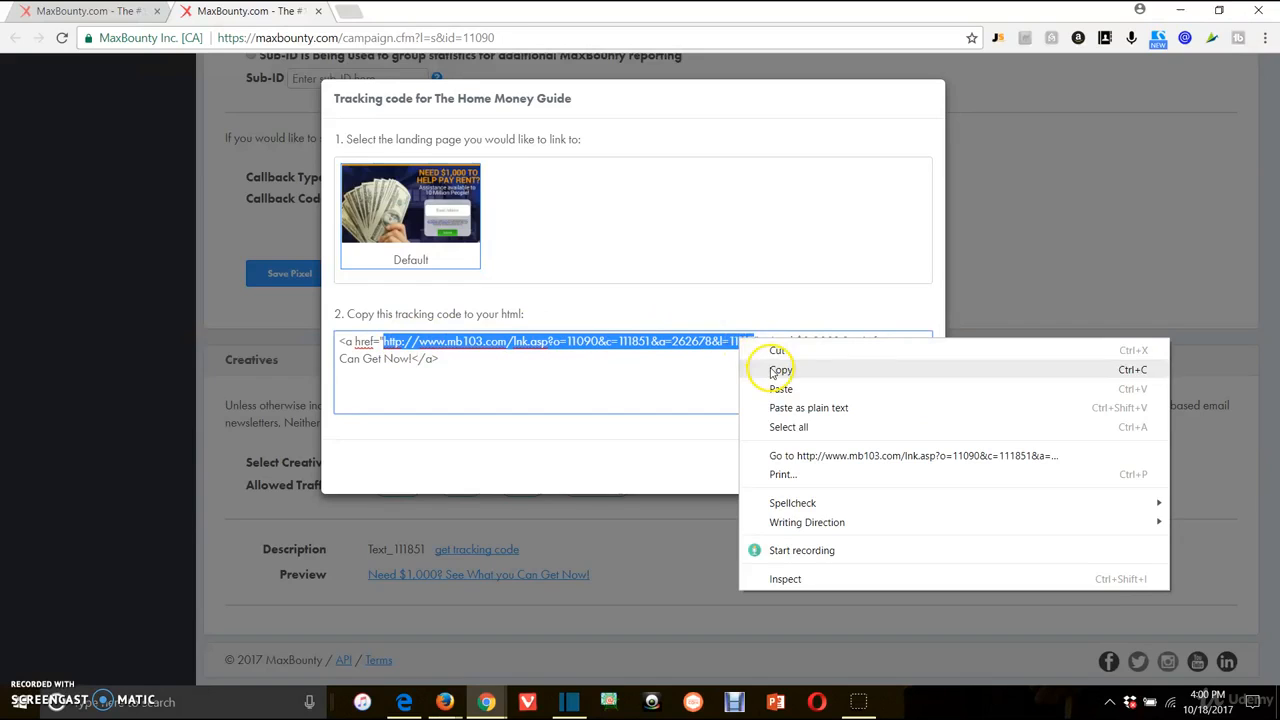
pyautogui.click(770, 366)
pyautogui.rightClick(674, 344)
pyautogui.click(791, 374)
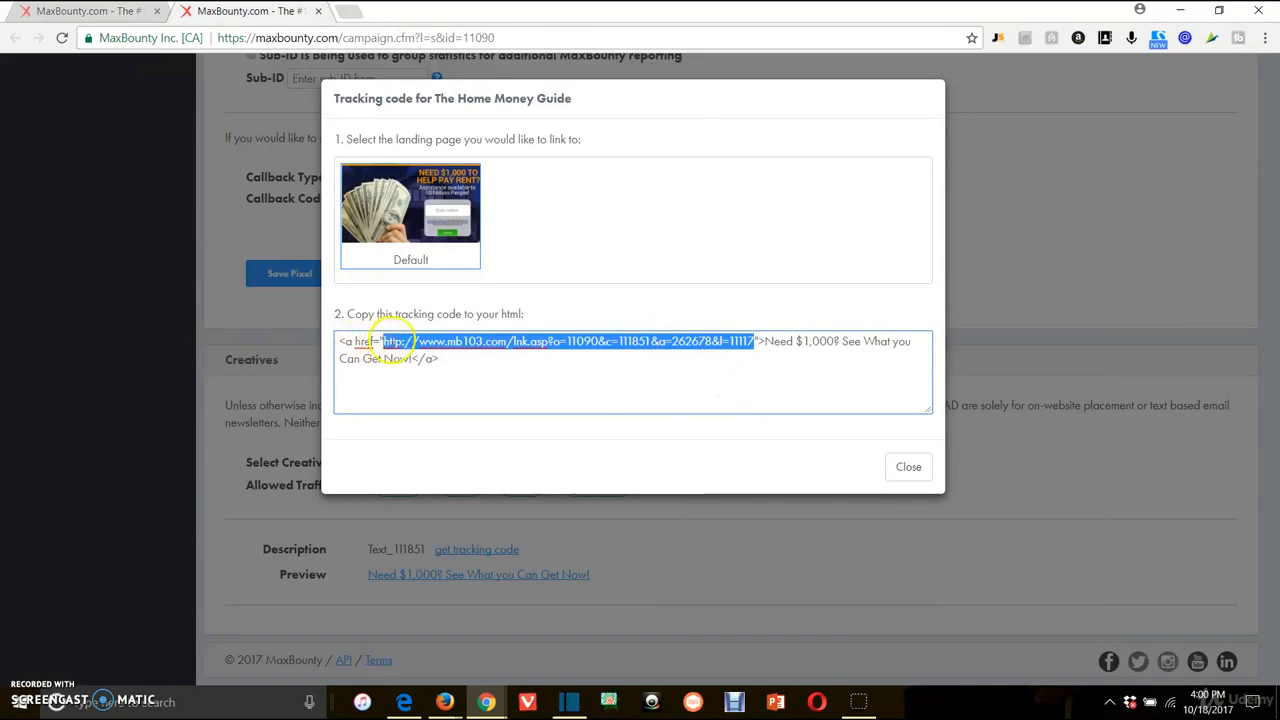
pyautogui.click(912, 466)
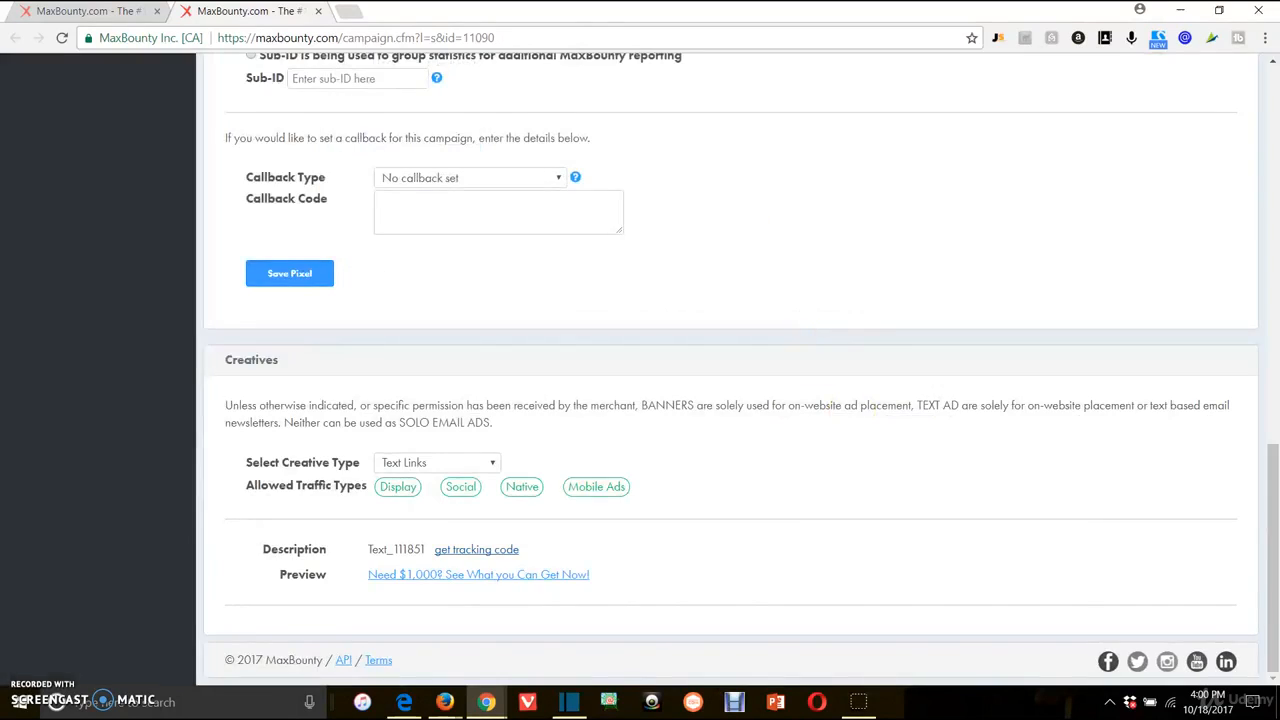
# Load the copied tracking link in a new browser tab to check its landing page, and close that tab
pyautogui.click(357, 14)
pyautogui.hotkey('ctrl', 'v')
pyautogui.press('Return')
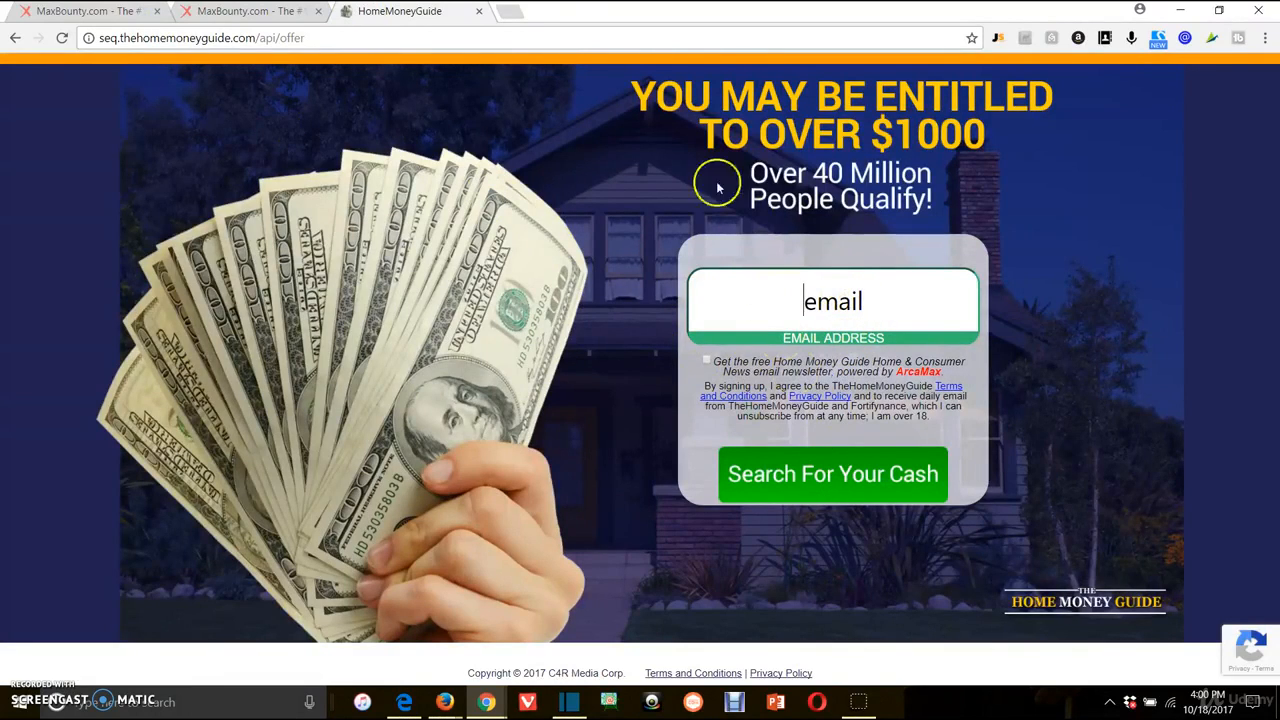
pyautogui.click(479, 11)
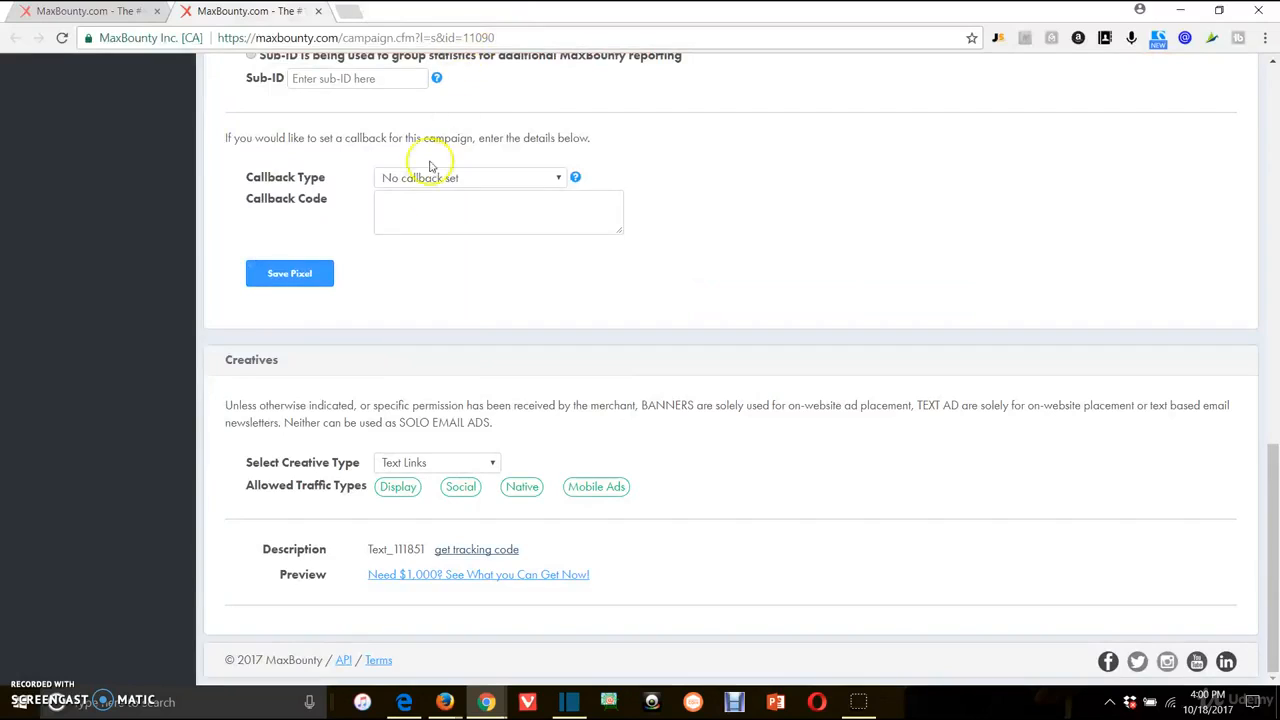
# Switch to the Wix editor in Firefox and delete the placeholder paragraph from the text box on the offers page
pyautogui.moveTo(460, 702)
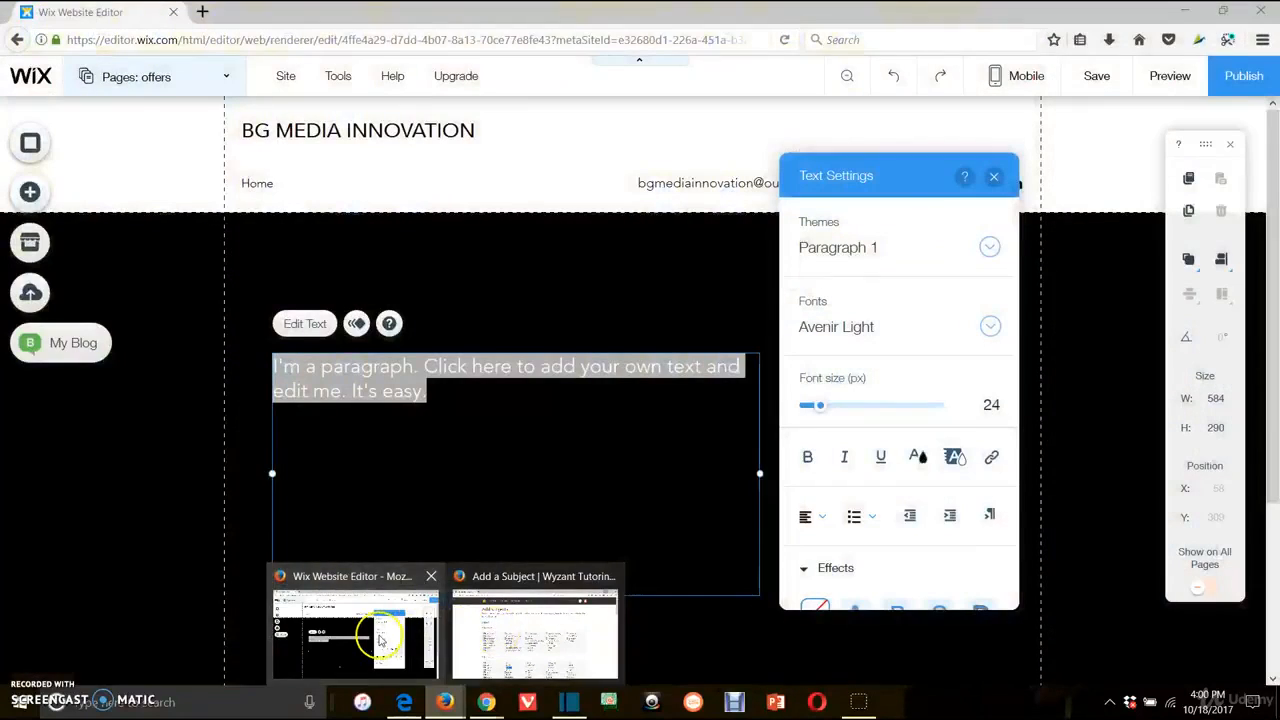
pyautogui.click(380, 640)
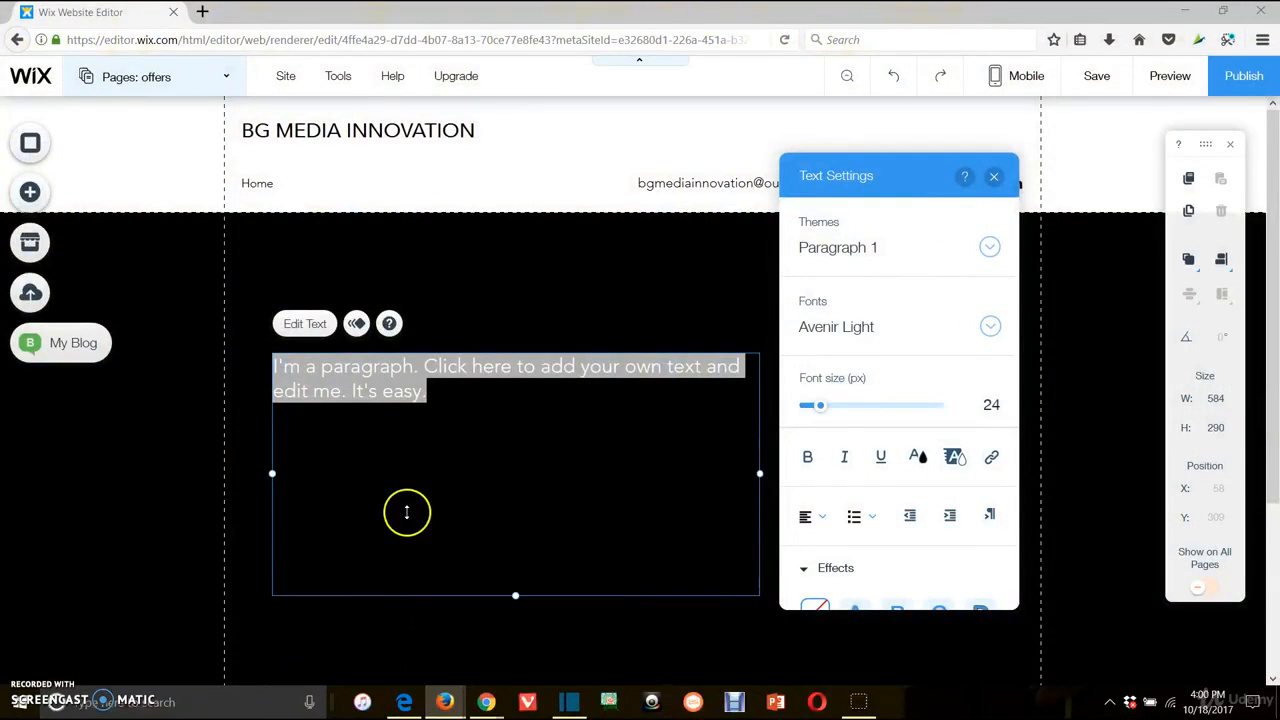
pyautogui.press('Delete')
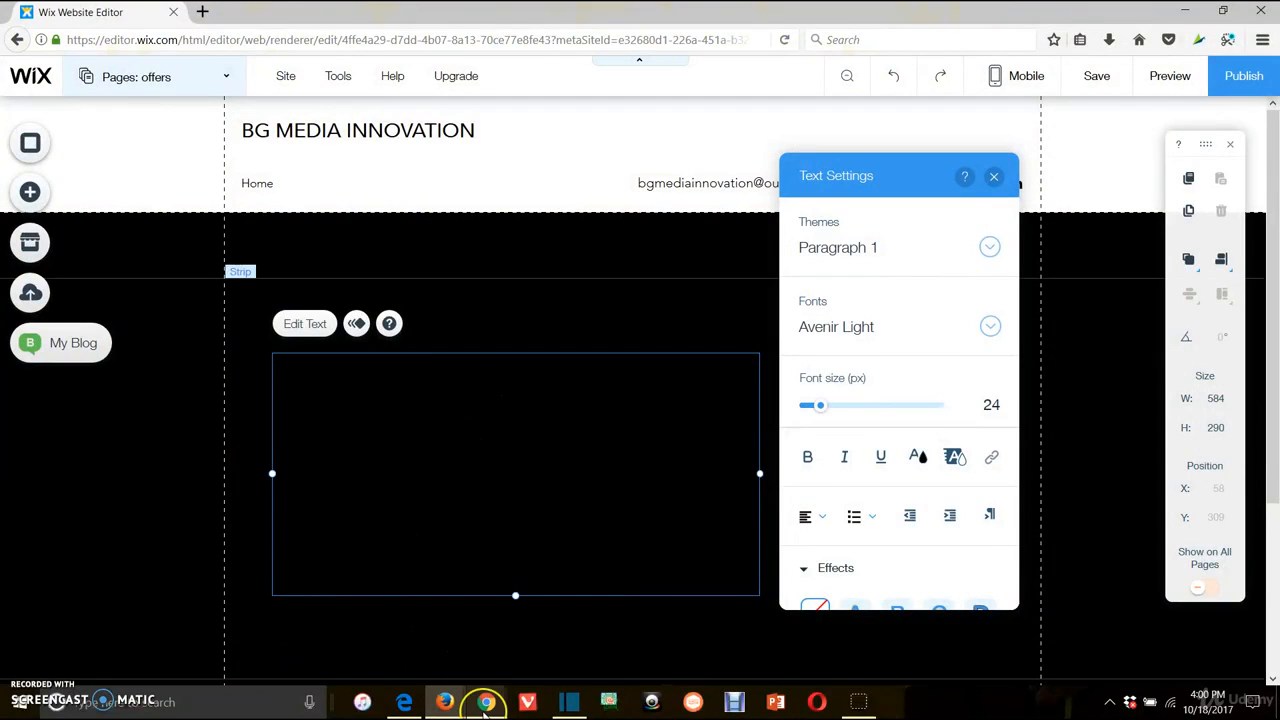
# Switch to Chrome to check the campaign's title on MaxBounty, and return to the Wix editor in Firefox
pyautogui.moveTo(486, 702)
pyautogui.click(620, 655)
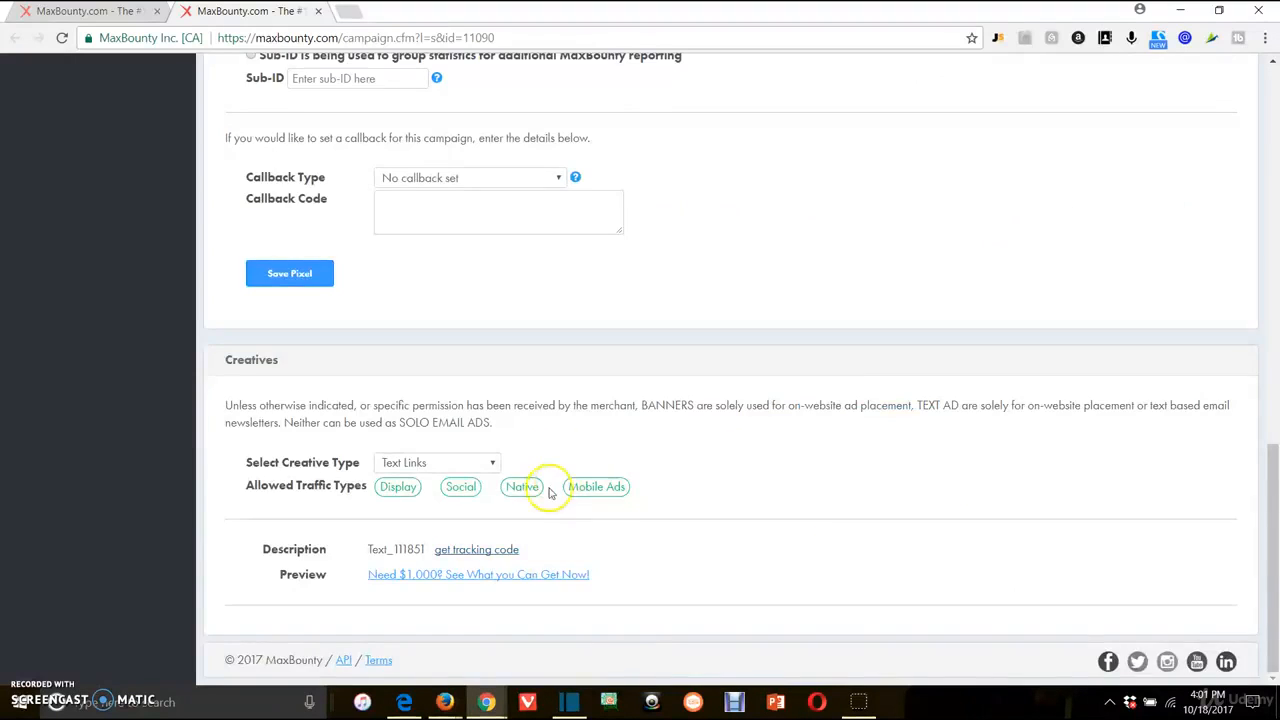
pyautogui.scroll(10, 543, 486)
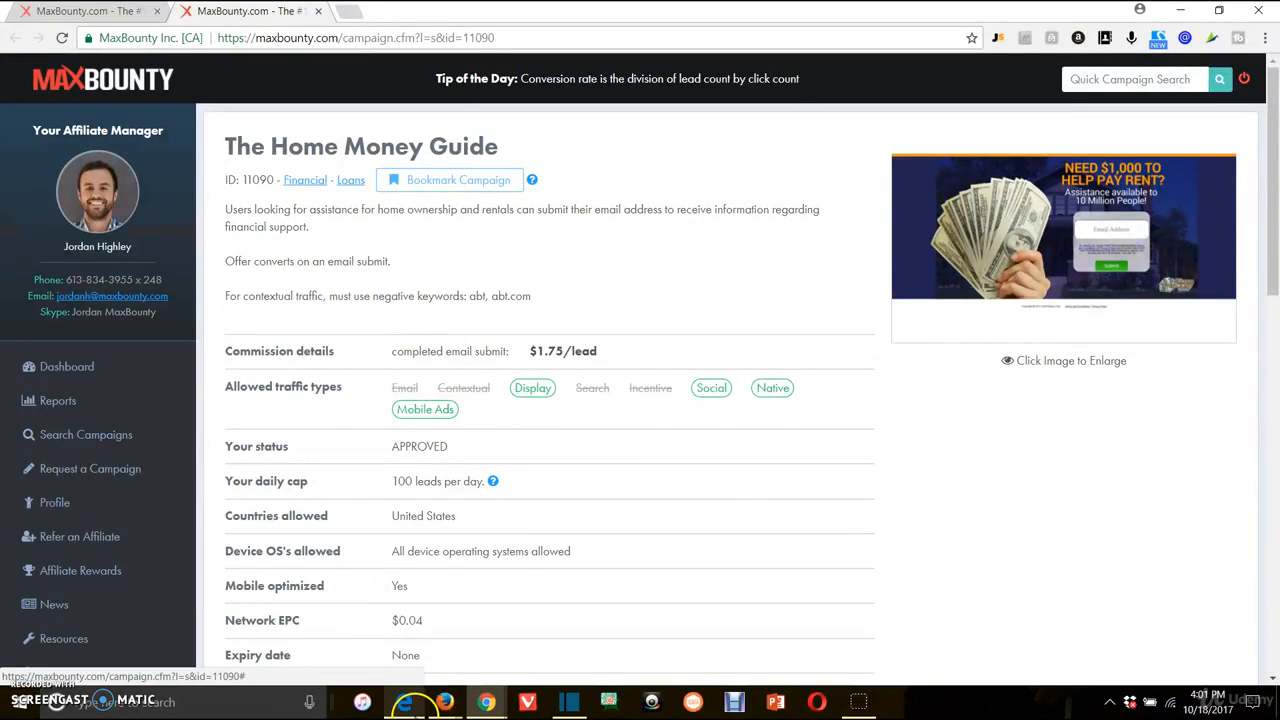
pyautogui.moveTo(486, 702)
pyautogui.click(371, 604)
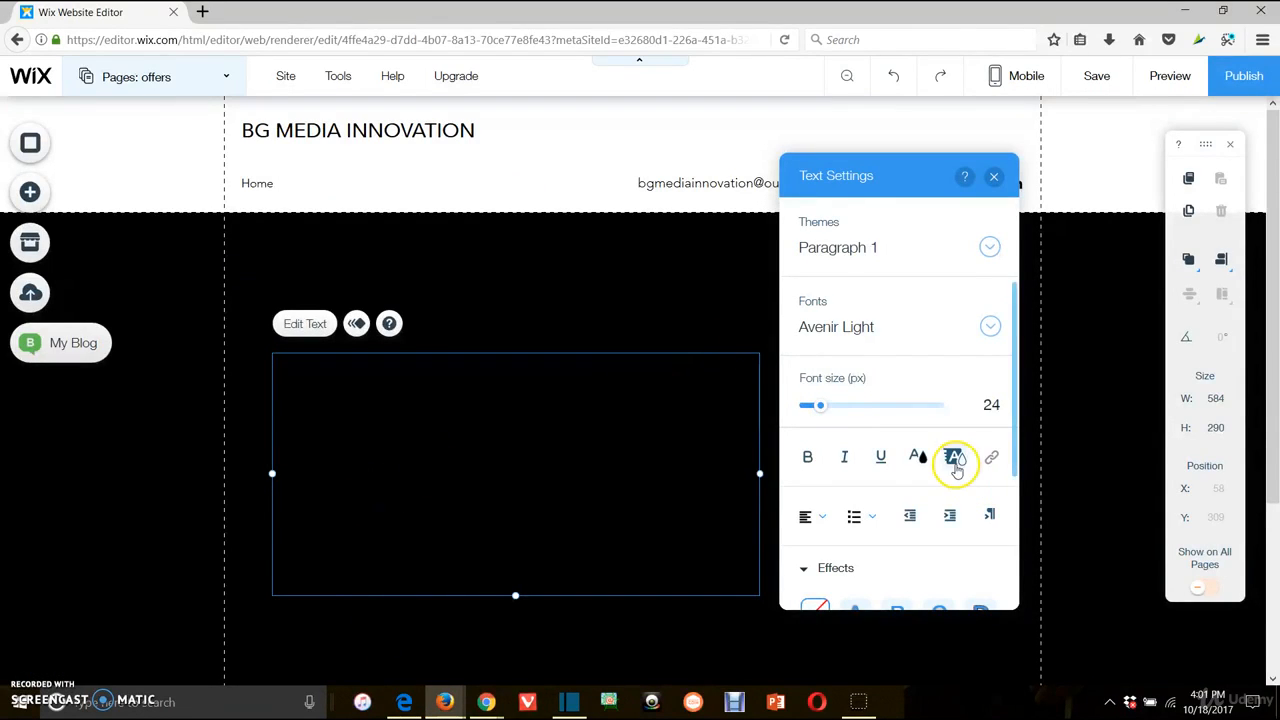
# Set the text colour to white (#FFFFFF) and enter "The Home Money Guide" in the text box
pyautogui.click(917, 456)
pyautogui.click(843, 446)
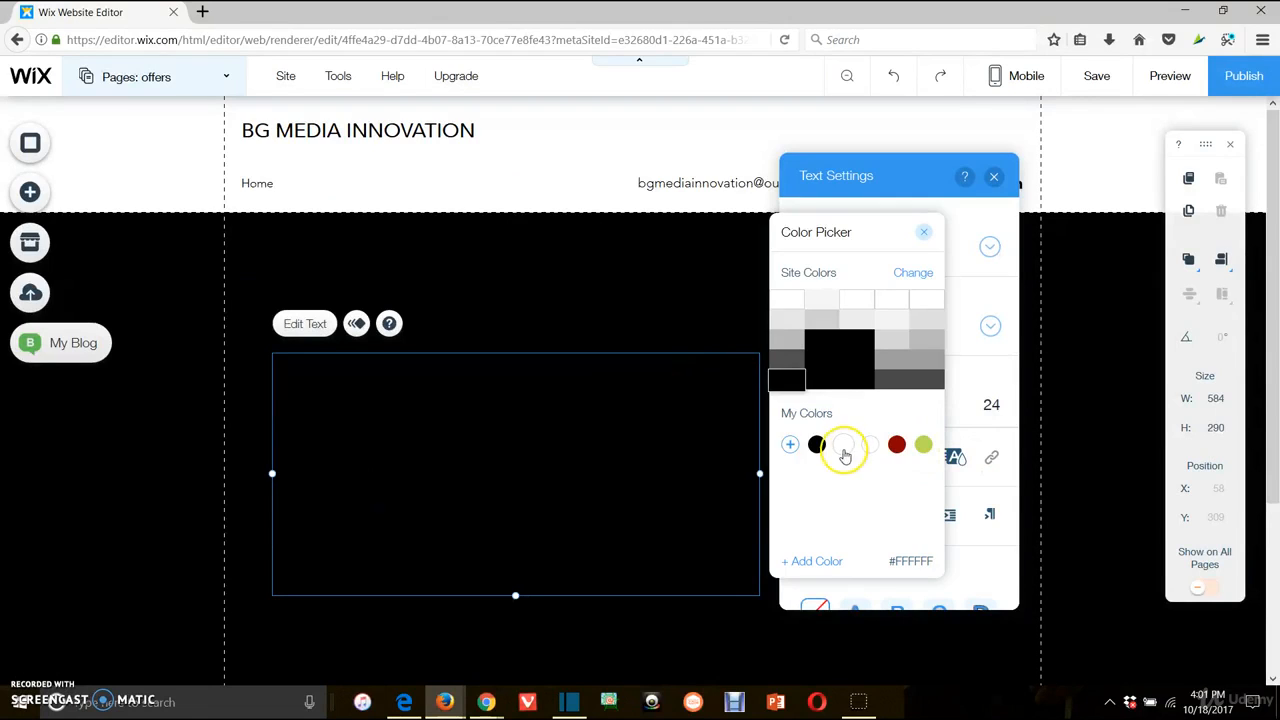
pyautogui.click(270, 380)
pyautogui.click(375, 356)
pyautogui.write('The Home Money Guide')
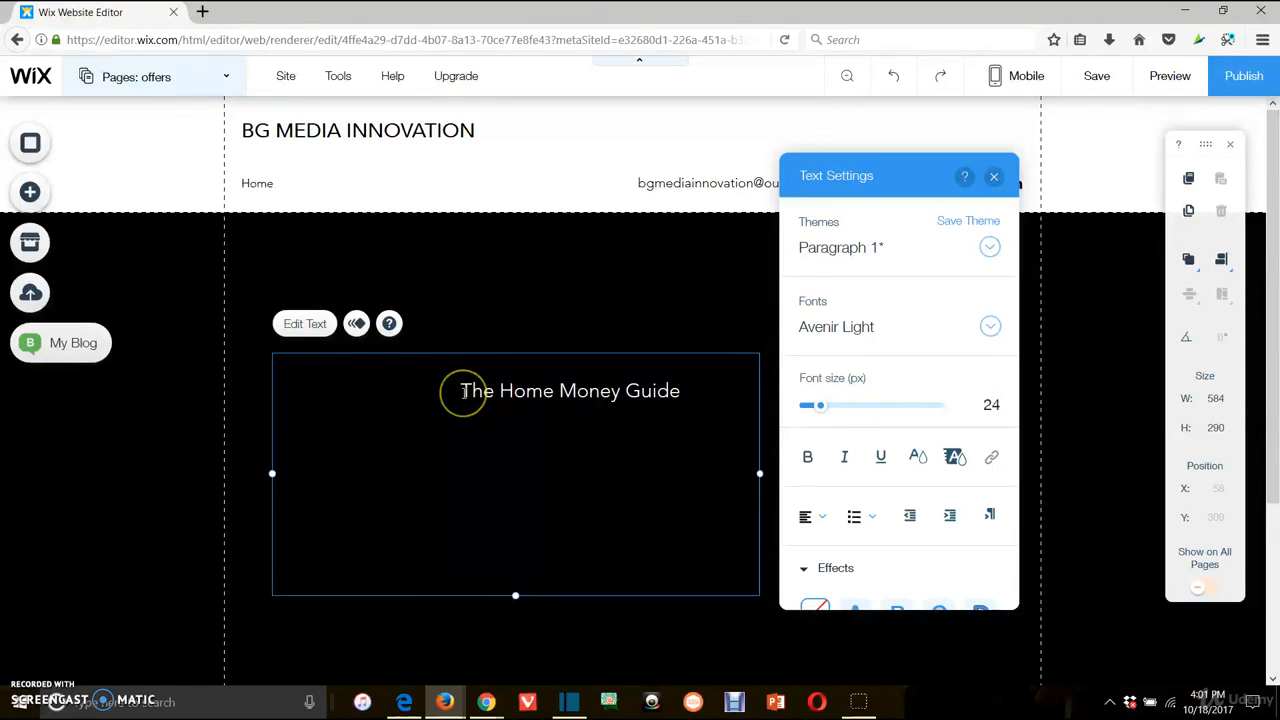
# Remove the blank space before "The Home Money Guide" so the title starts at the beginning of the text box's first line
pyautogui.press('BackSpace')
pyautogui.press('BackSpace')
pyautogui.press('BackSpace')
pyautogui.press('BackSpace')
pyautogui.press('BackSpace')
pyautogui.press('BackSpace')
pyautogui.press('BackSpace')
pyautogui.press('BackSpace')
pyautogui.press('BackSpace')
pyautogui.press('BackSpace')
pyautogui.press('BackSpace')
pyautogui.press('BackSpace')
pyautogui.press('BackSpace')
pyautogui.press('BackSpace')
pyautogui.press('BackSpace')
pyautogui.press('BackSpace')
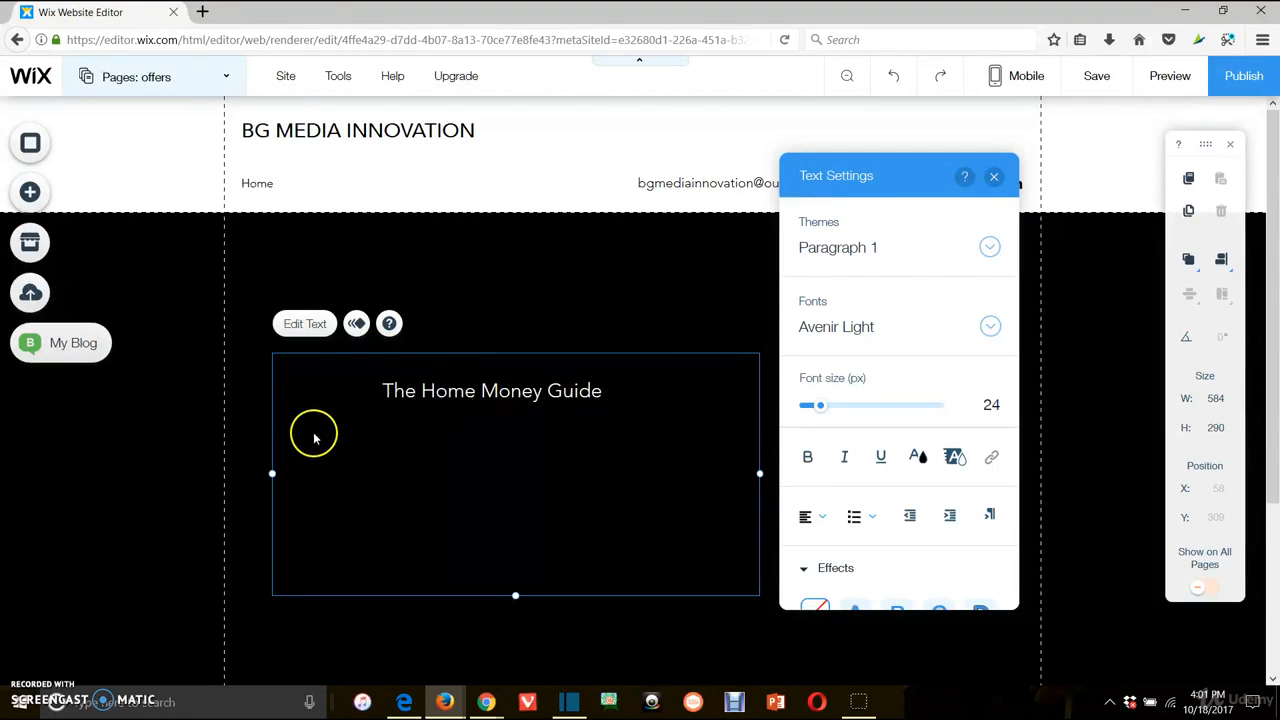
pyautogui.press('BackSpace')
pyautogui.press('BackSpace')
pyautogui.press('BackSpace')
pyautogui.press('BackSpace')
pyautogui.press('BackSpace')
pyautogui.press('BackSpace')
pyautogui.press('BackSpace')
pyautogui.press('BackSpace')
pyautogui.press('BackSpace')
pyautogui.press('BackSpace')
pyautogui.press('BackSpace')
pyautogui.press('BackSpace')
pyautogui.press('BackSpace')
pyautogui.press('BackSpace')
pyautogui.press('BackSpace')
pyautogui.press('BackSpace')
pyautogui.press('BackSpace')
pyautogui.press('BackSpace')
pyautogui.press('BackSpace')
pyautogui.press('BackSpace')
pyautogui.press('BackSpace')
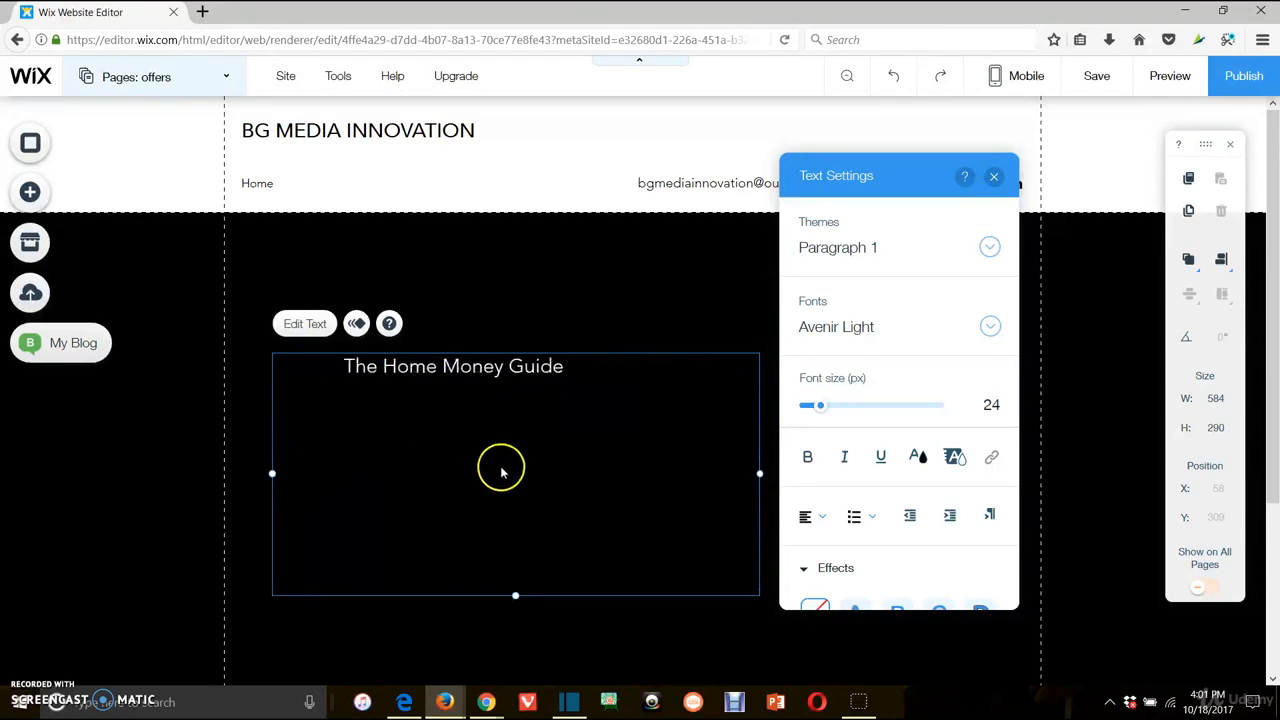
pyautogui.press('BackSpace')
pyautogui.press('BackSpace')
pyautogui.press('BackSpace')
pyautogui.press('BackSpace')
pyautogui.press('BackSpace')
pyautogui.press('BackSpace')
pyautogui.press('BackSpace')
pyautogui.press('BackSpace')
pyautogui.press('BackSpace')
pyautogui.press('BackSpace')
pyautogui.press('BackSpace')
# Link the text "The Home Money Guide" to the copied campaign web address, set to open in a new window
pyautogui.click(526, 369)
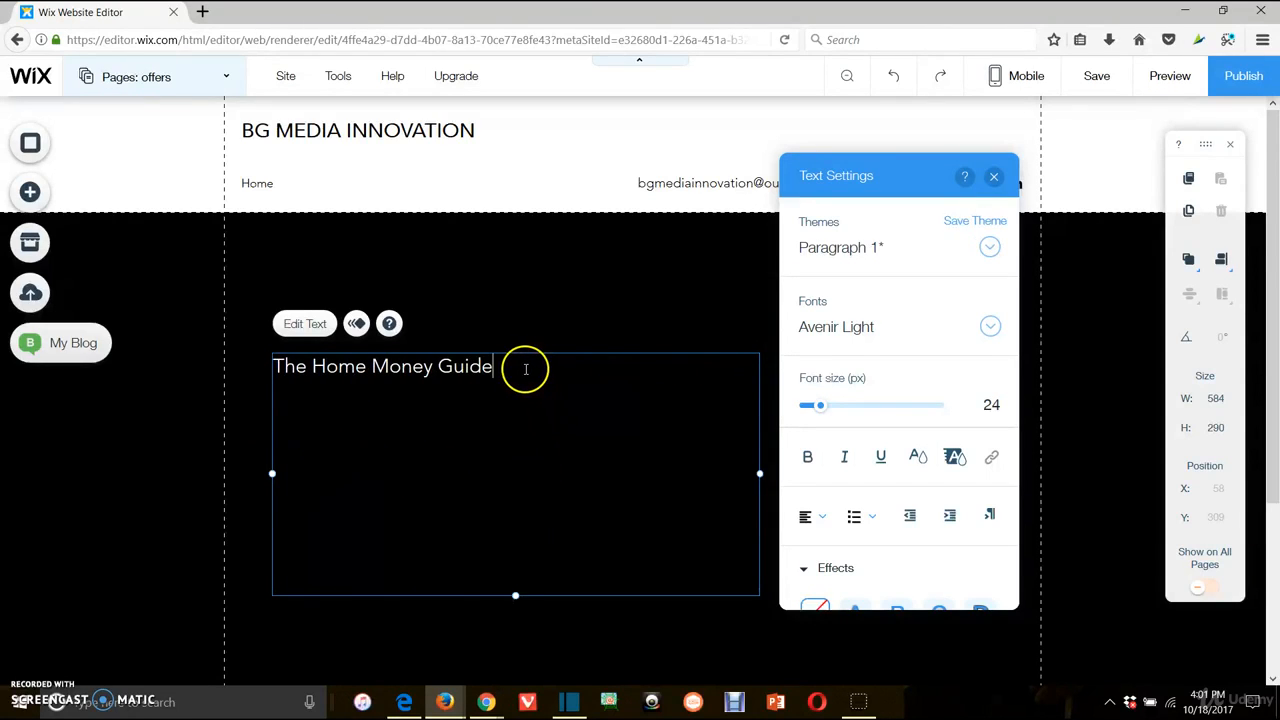
pyautogui.moveTo(500, 371); pyautogui.dragTo(264, 369)
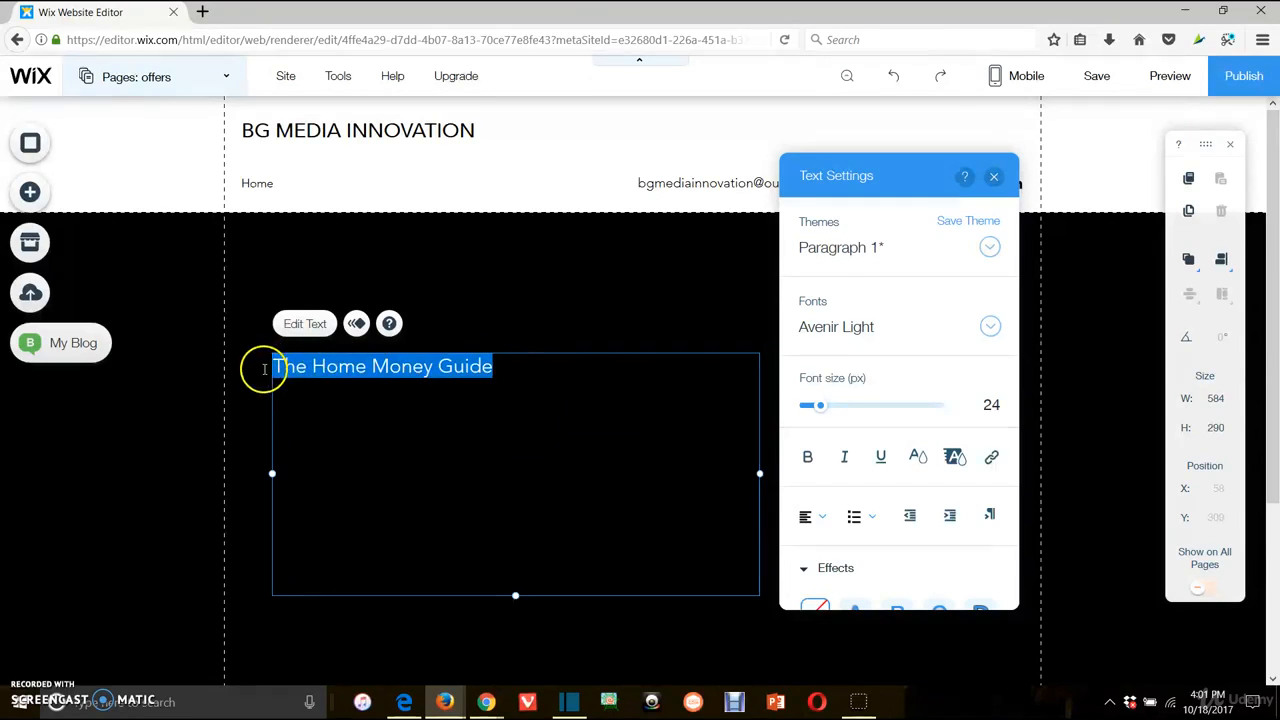
pyautogui.scroll(-2, 905, 535)
pyautogui.scroll(1, 910, 525)
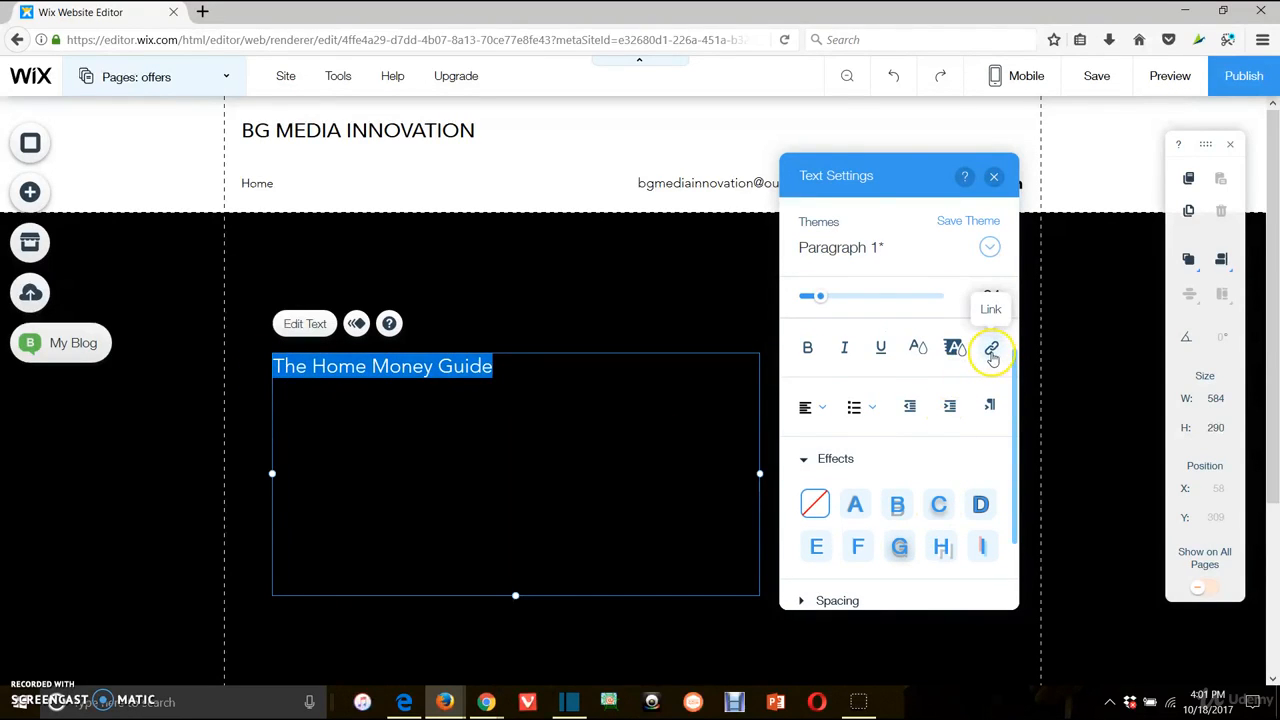
pyautogui.click(992, 350)
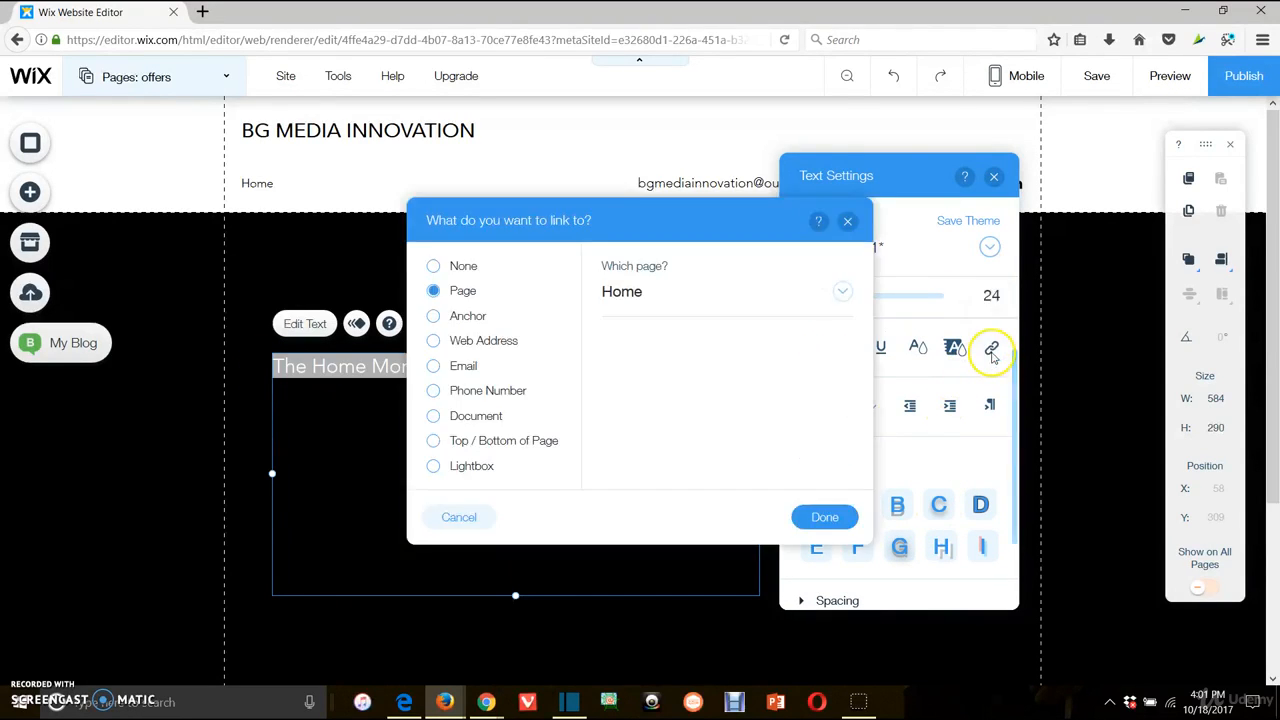
pyautogui.click(465, 345)
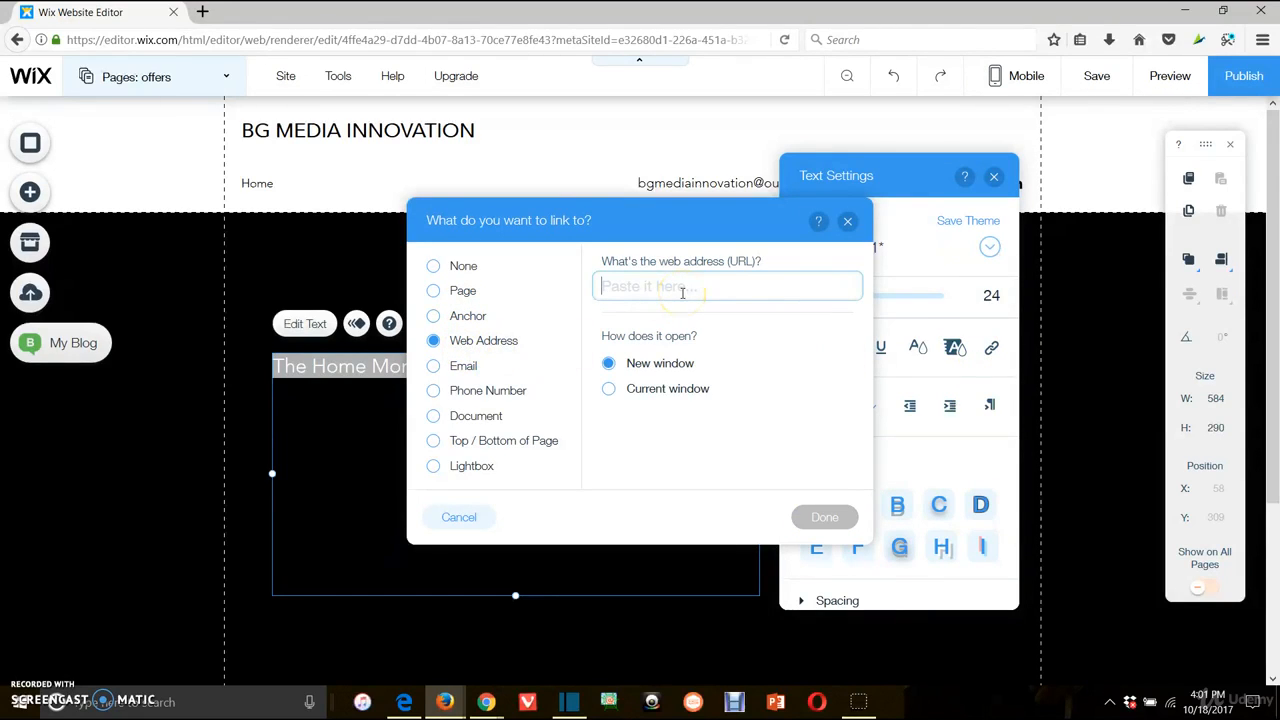
pyautogui.hotkey('ctrl', 'v')
pyautogui.click(824, 516)
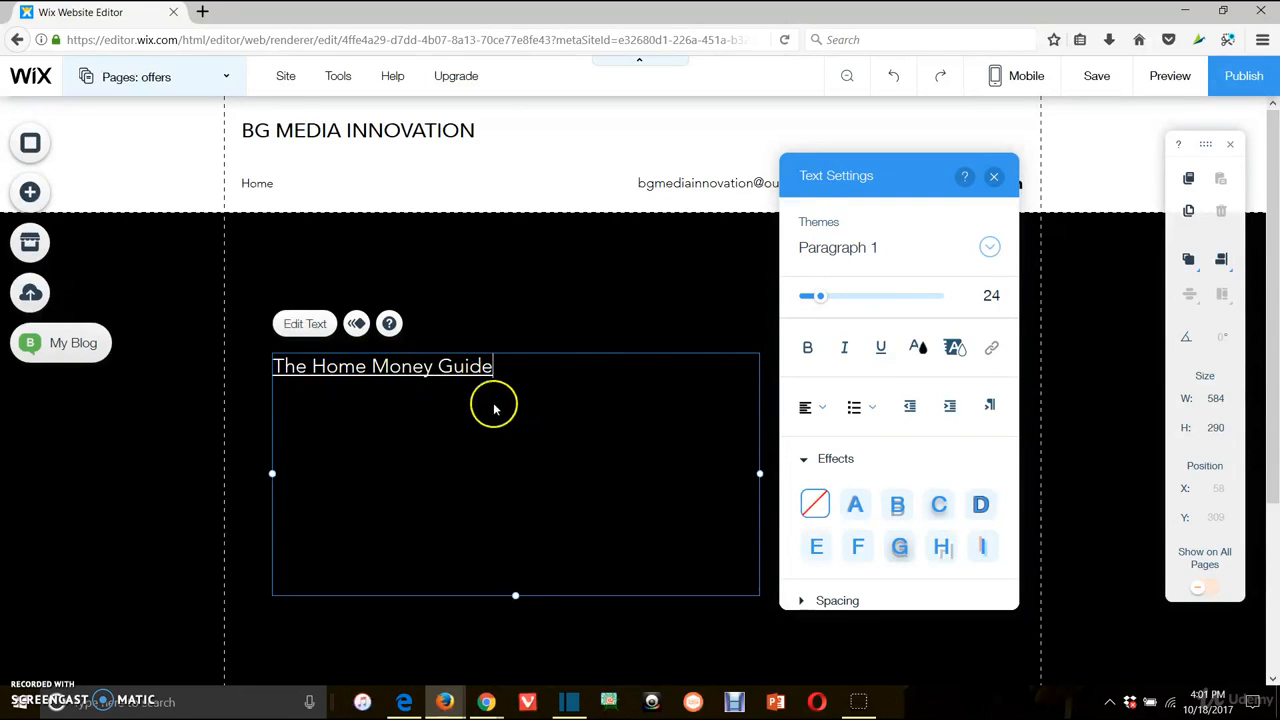
# Switch to MaxBounty in Chrome and close the Home Money Guide campaign page to get back to the campaign search results
pyautogui.moveTo(486, 702)
pyautogui.click(620, 632)
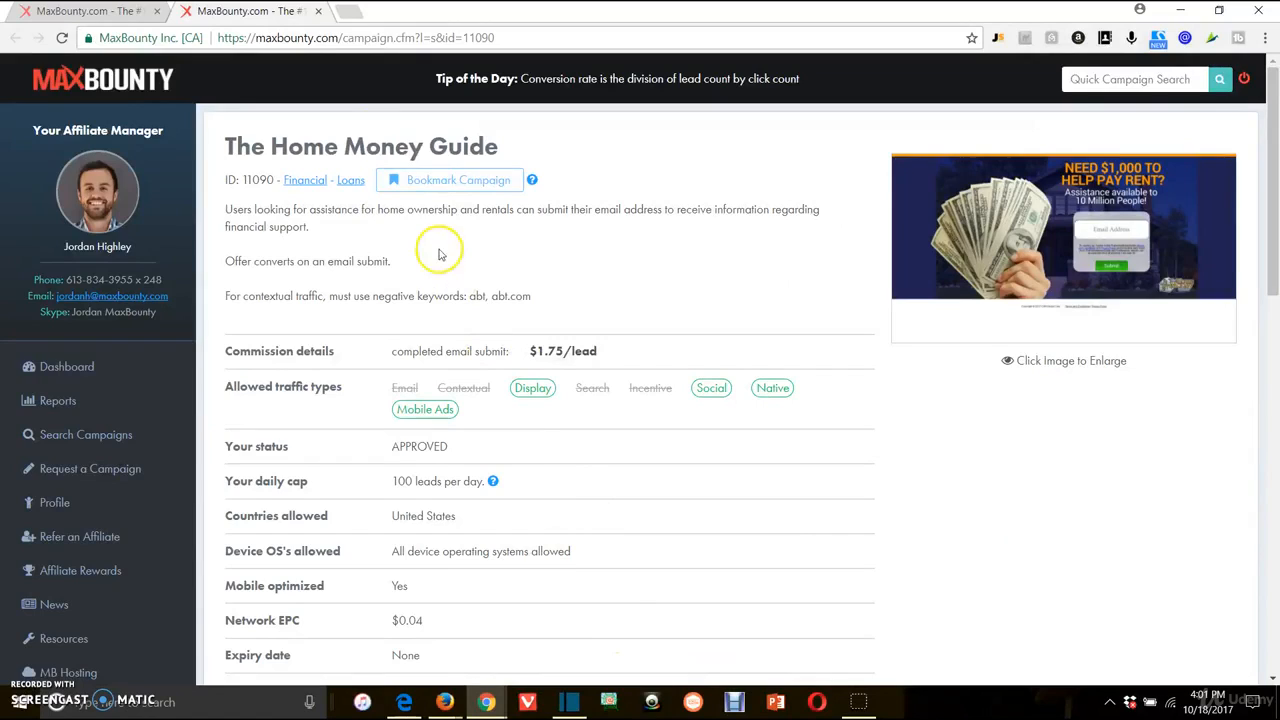
pyautogui.click(318, 11)
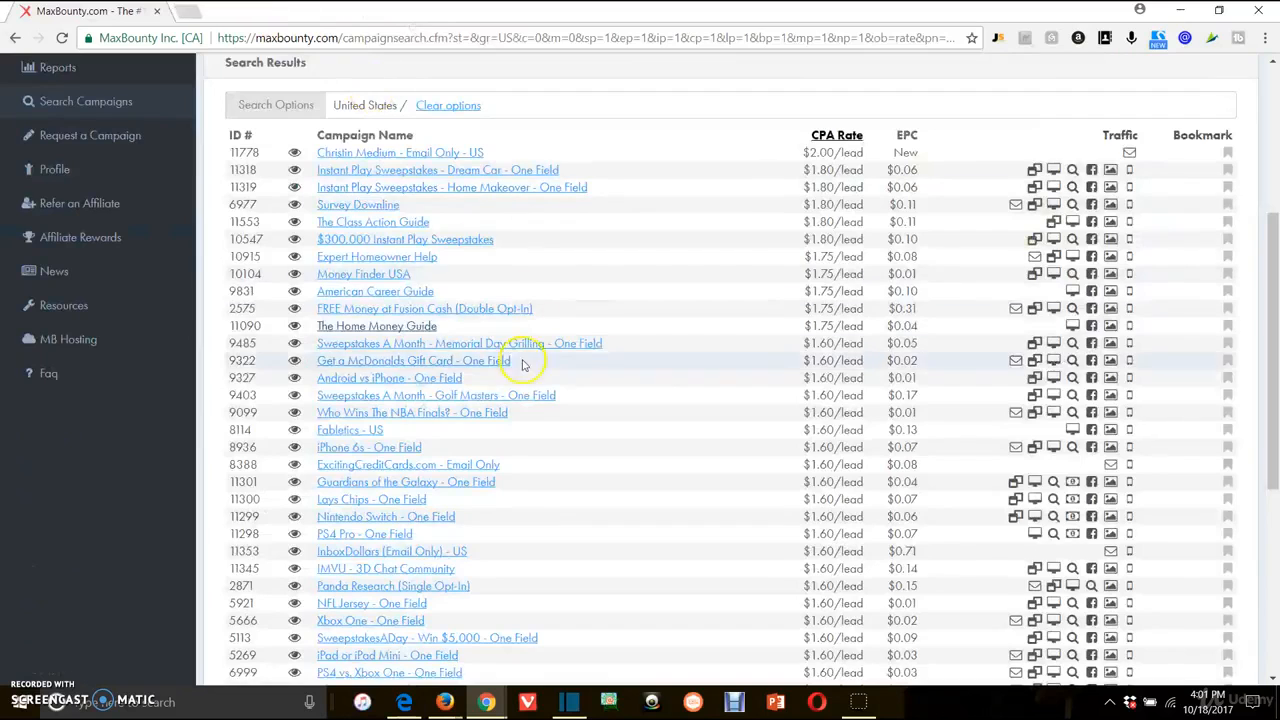
pyautogui.scroll(-3, 410, 350)
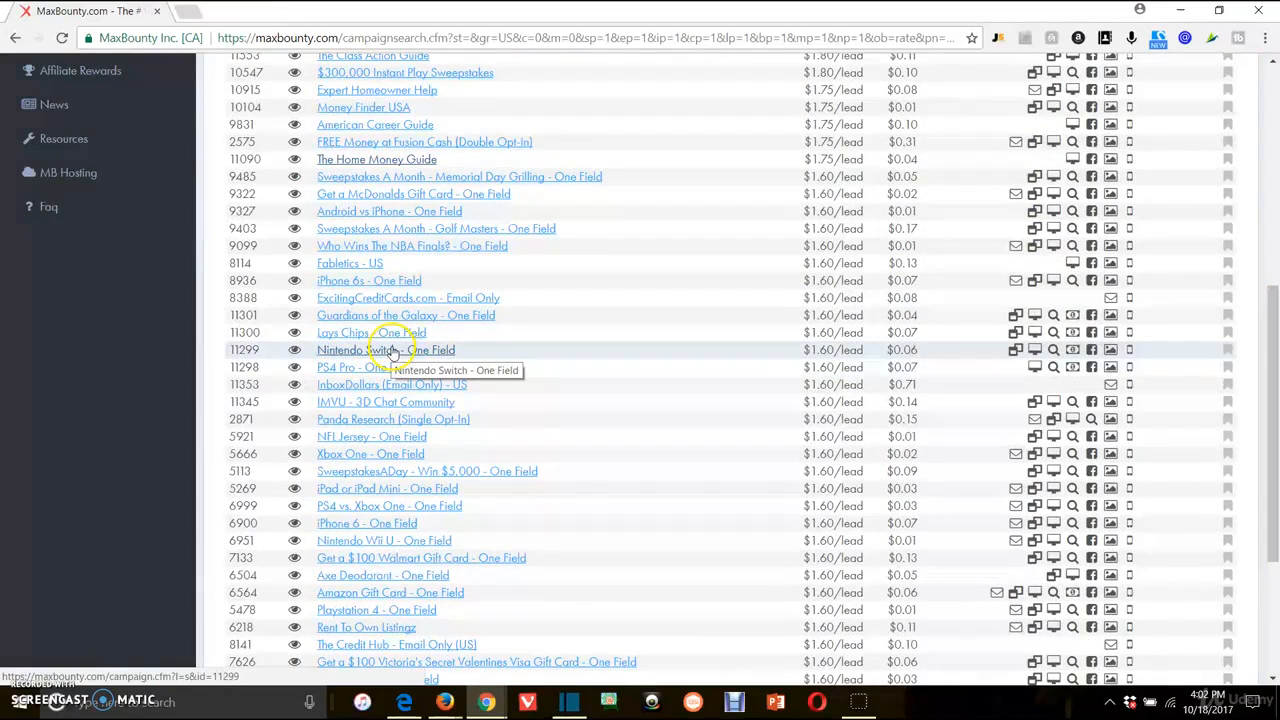
# View the Fabletics - US campaign in a separate tab and close it again
pyautogui.rightClick(392, 354)
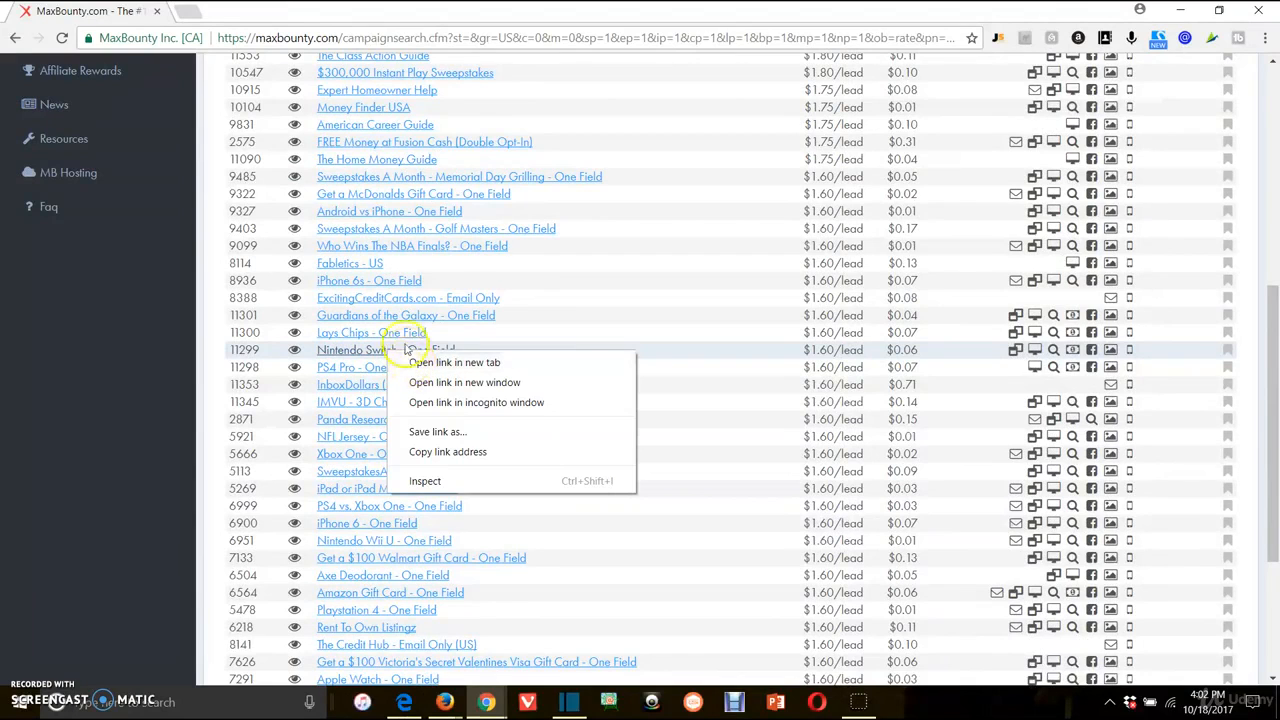
pyautogui.rightClick(336, 265)
pyautogui.click(372, 281)
pyautogui.click(250, 11)
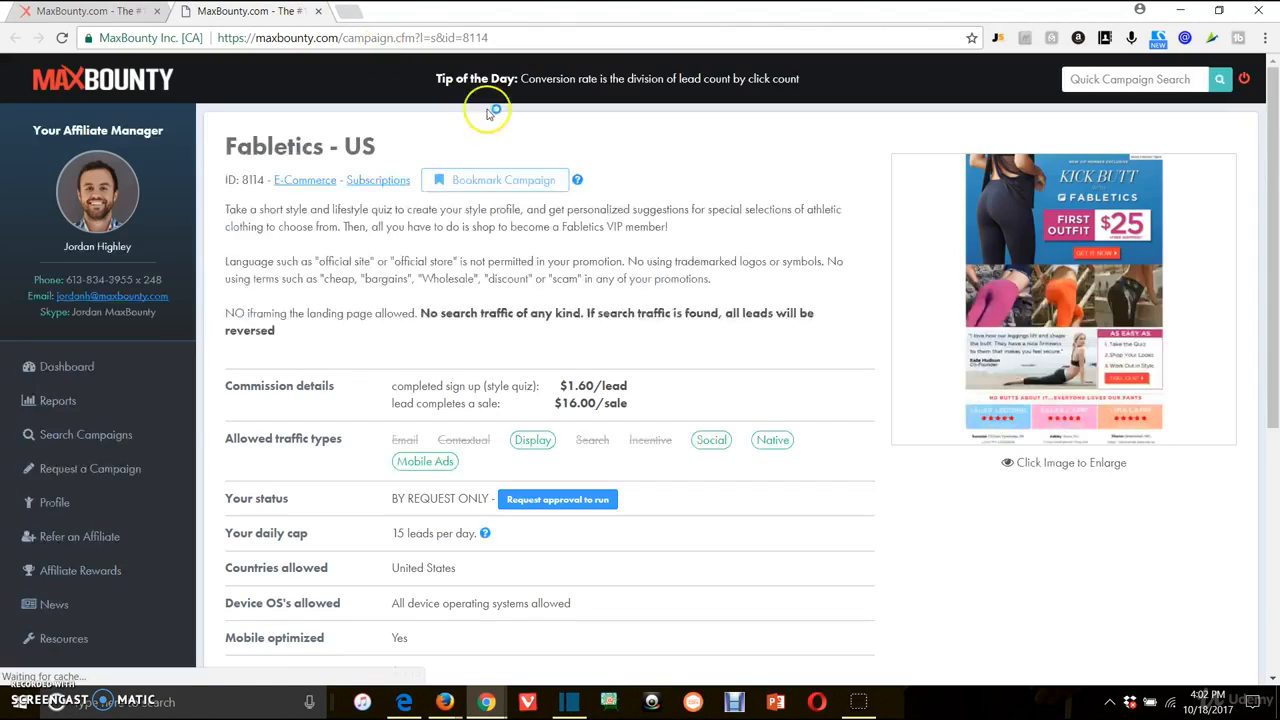
pyautogui.click(320, 12)
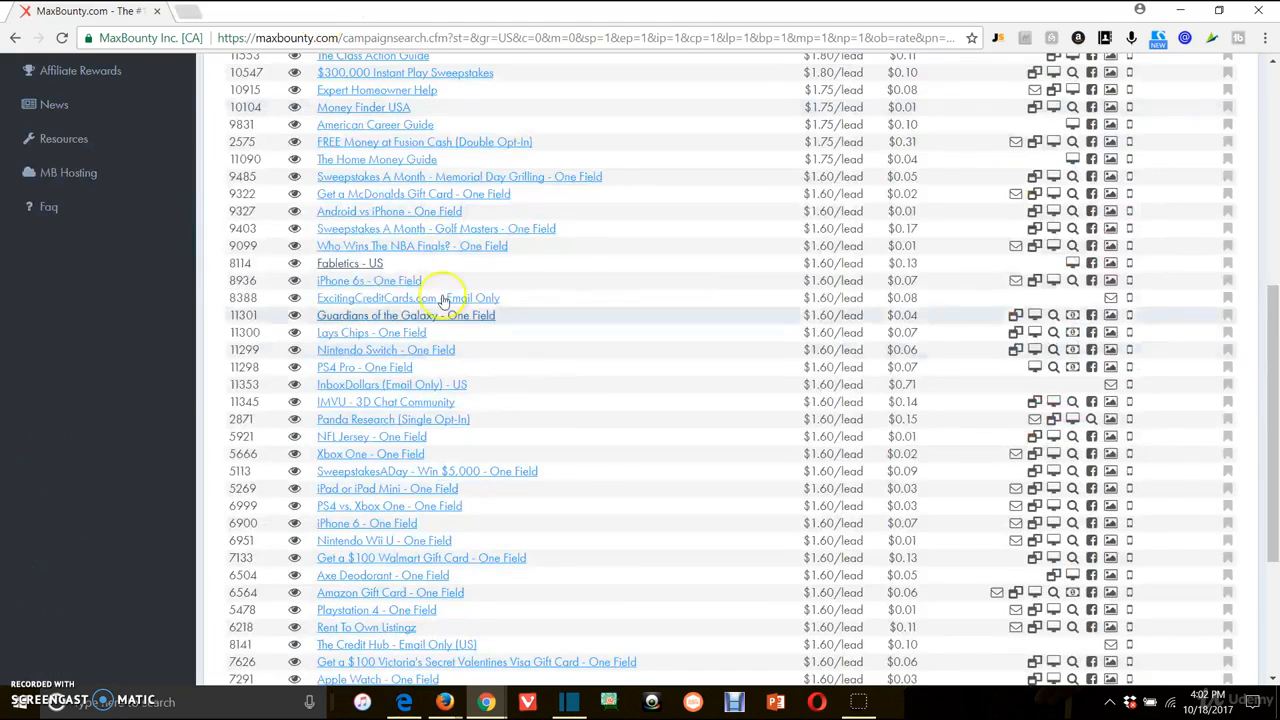
# Open the "Sweepstakes A Month - Golf Masters - One Field" campaign in a new tab
pyautogui.rightClick(397, 233)
pyautogui.click(425, 246)
pyautogui.click(300, 13)
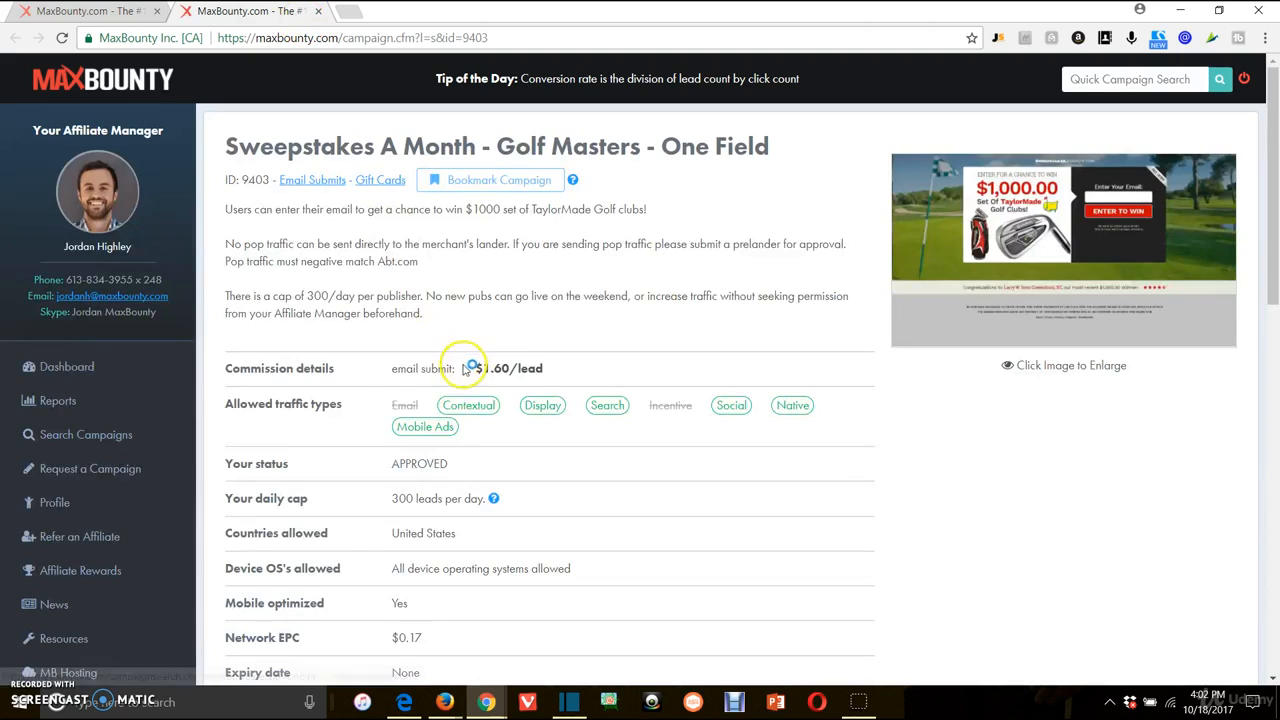
# Review the Golf Masters campaign's commission details and daily lead cap
pyautogui.moveTo(390, 372); pyautogui.dragTo(455, 368)
pyautogui.click(453, 368)
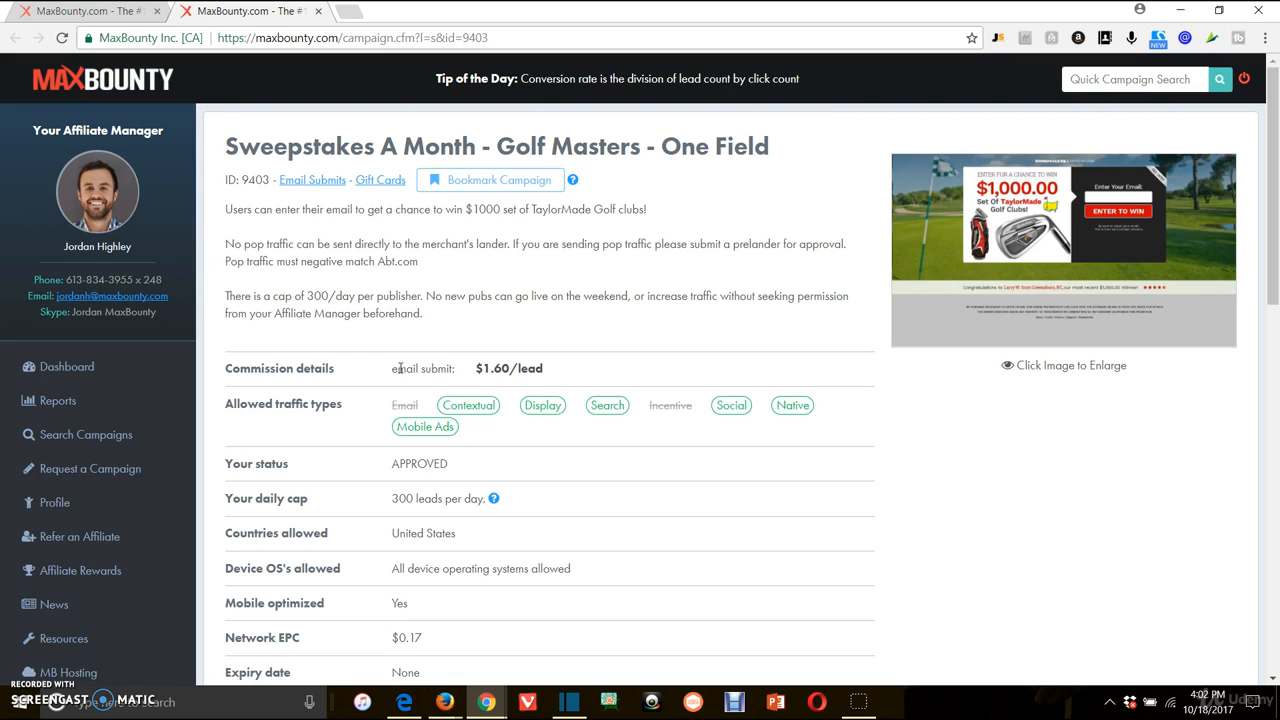
pyautogui.moveTo(477, 367); pyautogui.dragTo(556, 371)
pyautogui.click(555, 371)
pyautogui.scroll(-2, 357, 280)
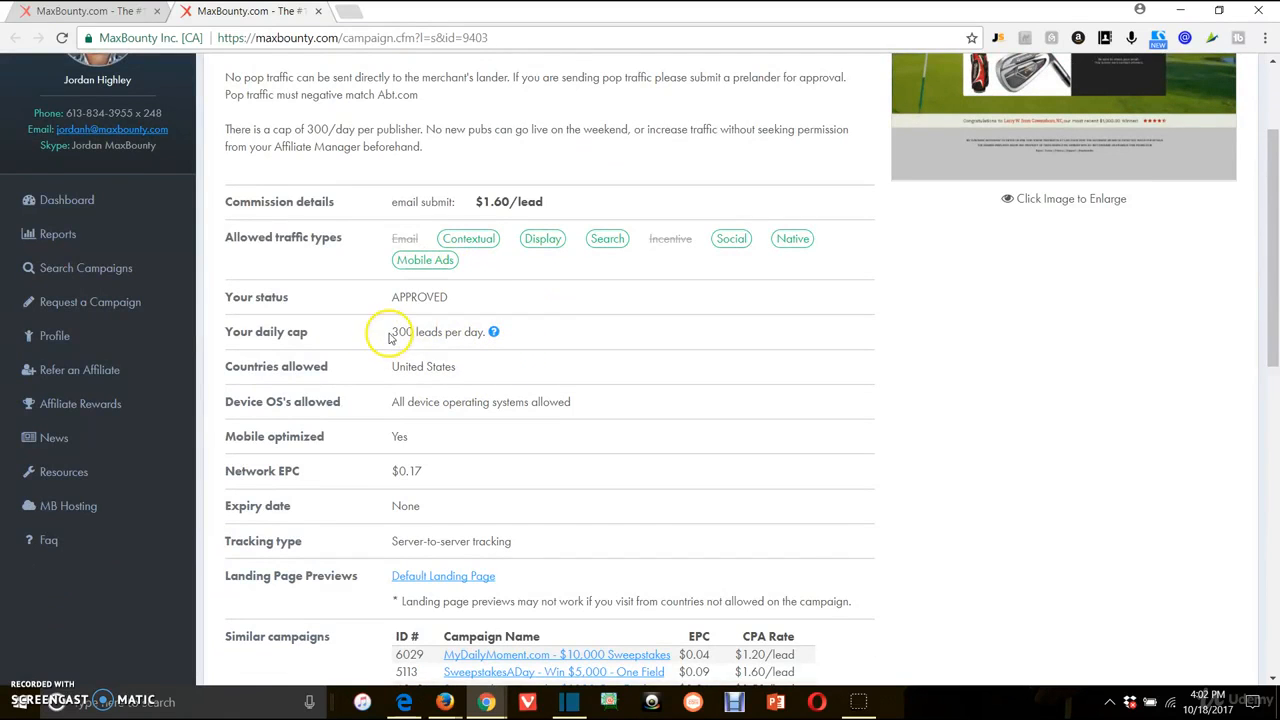
pyautogui.moveTo(394, 332); pyautogui.dragTo(418, 332)
pyautogui.click(482, 332)
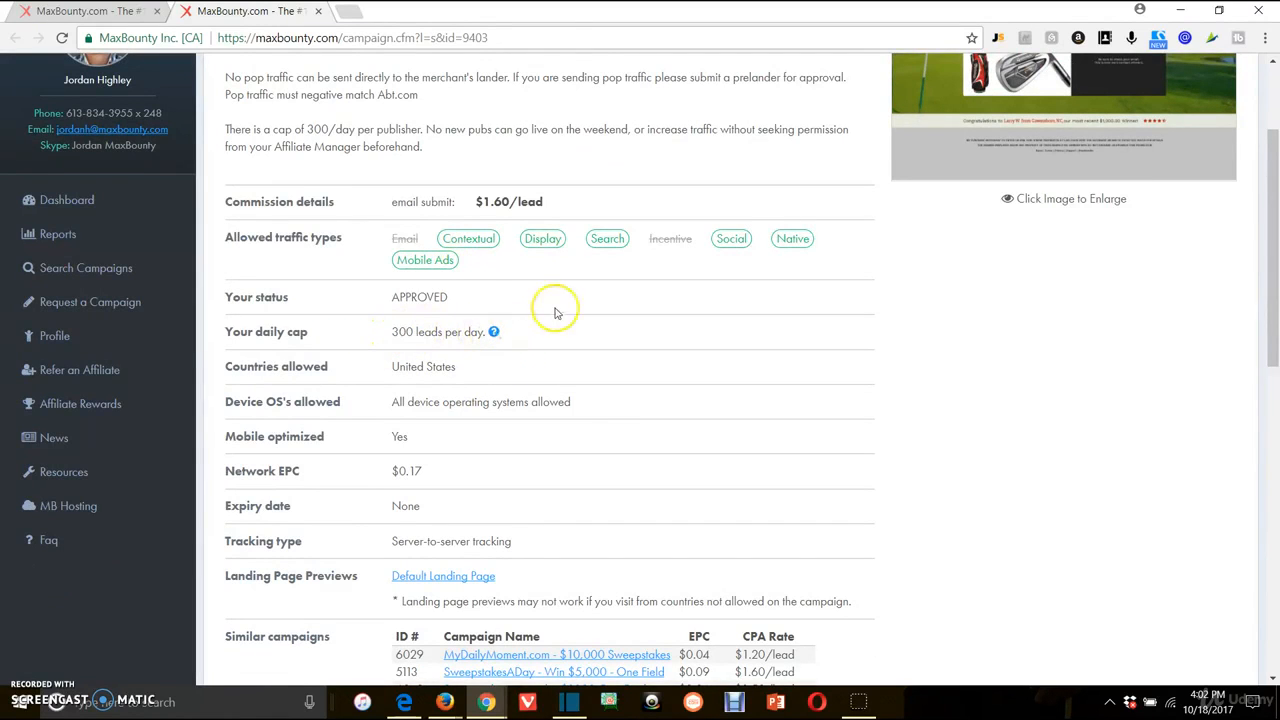
pyautogui.scroll(2, 603, 405)
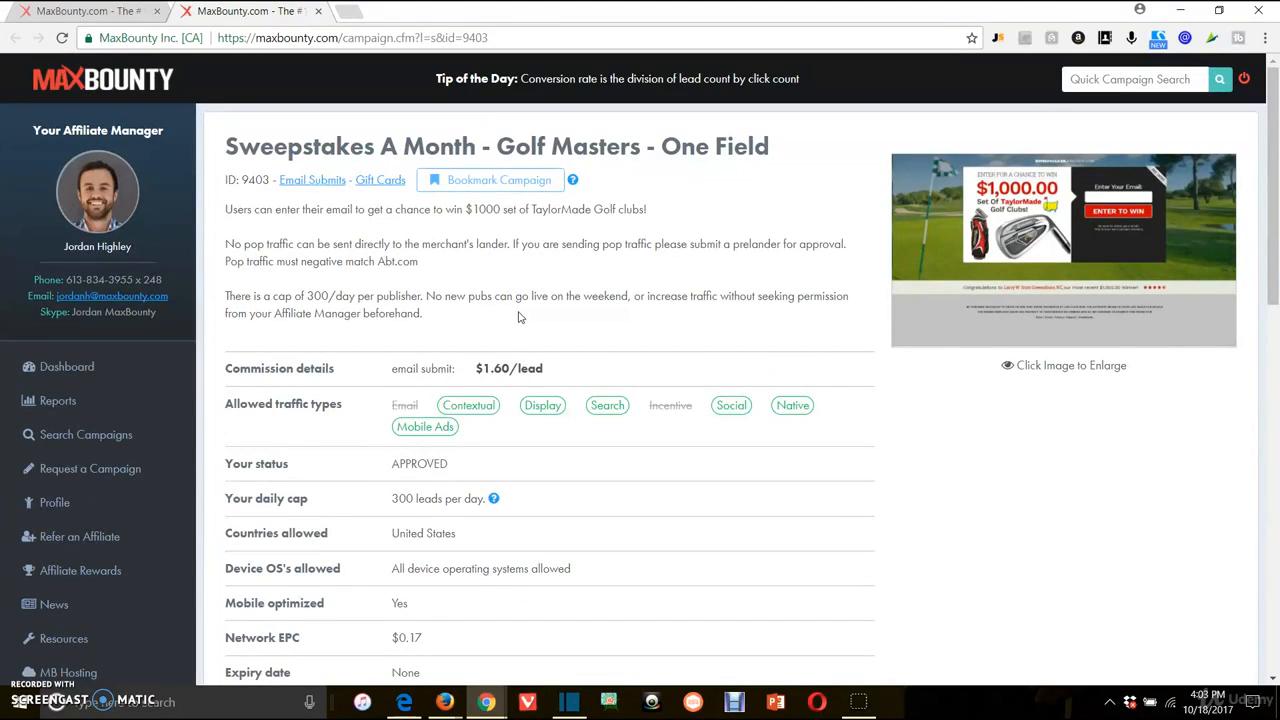
# Choose Search as the campaign's creative type, examine its tracking code, and close the code window
pyautogui.scroll(-13, 518, 317)
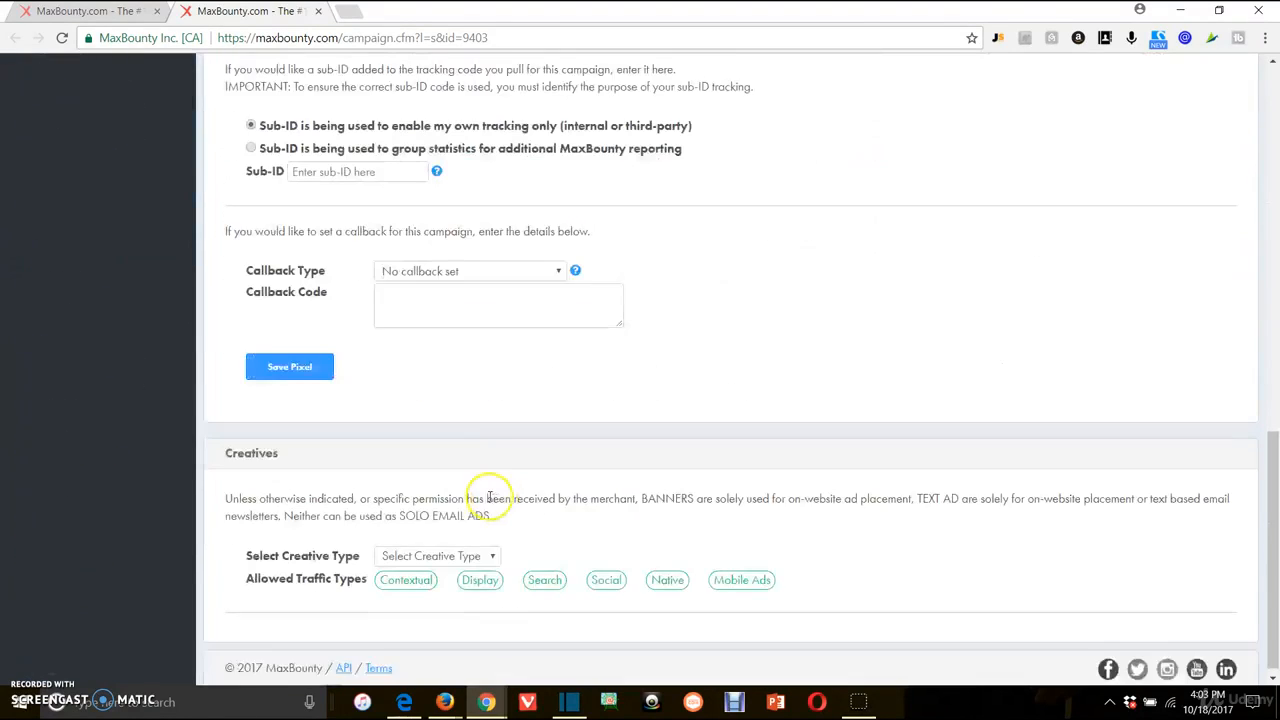
pyautogui.click(420, 547)
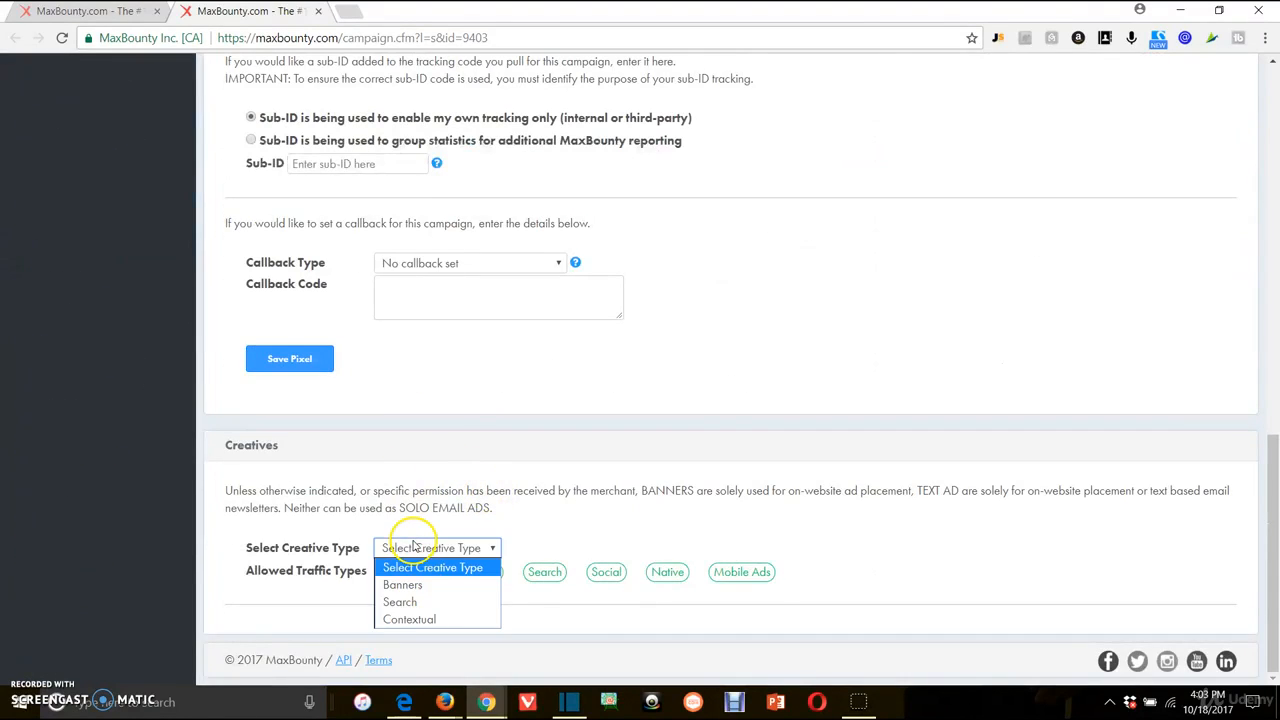
pyautogui.click(414, 602)
pyautogui.scroll(-3, 395, 625)
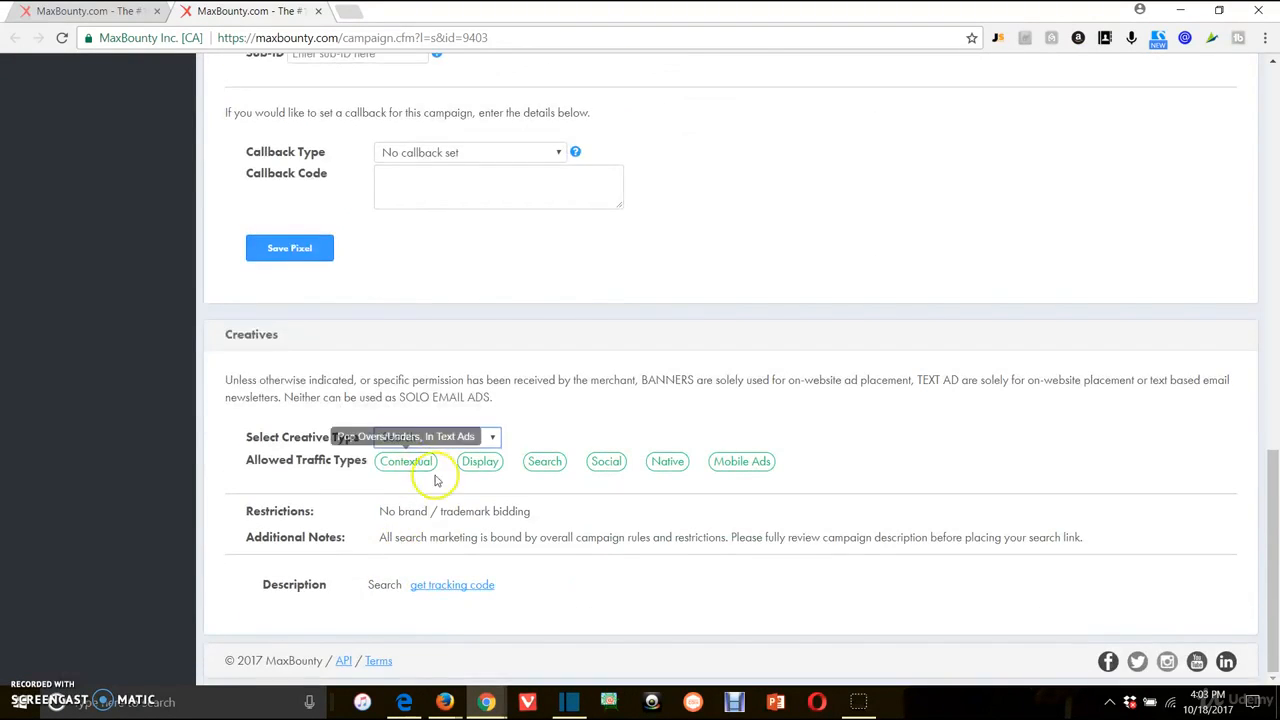
pyautogui.click(434, 587)
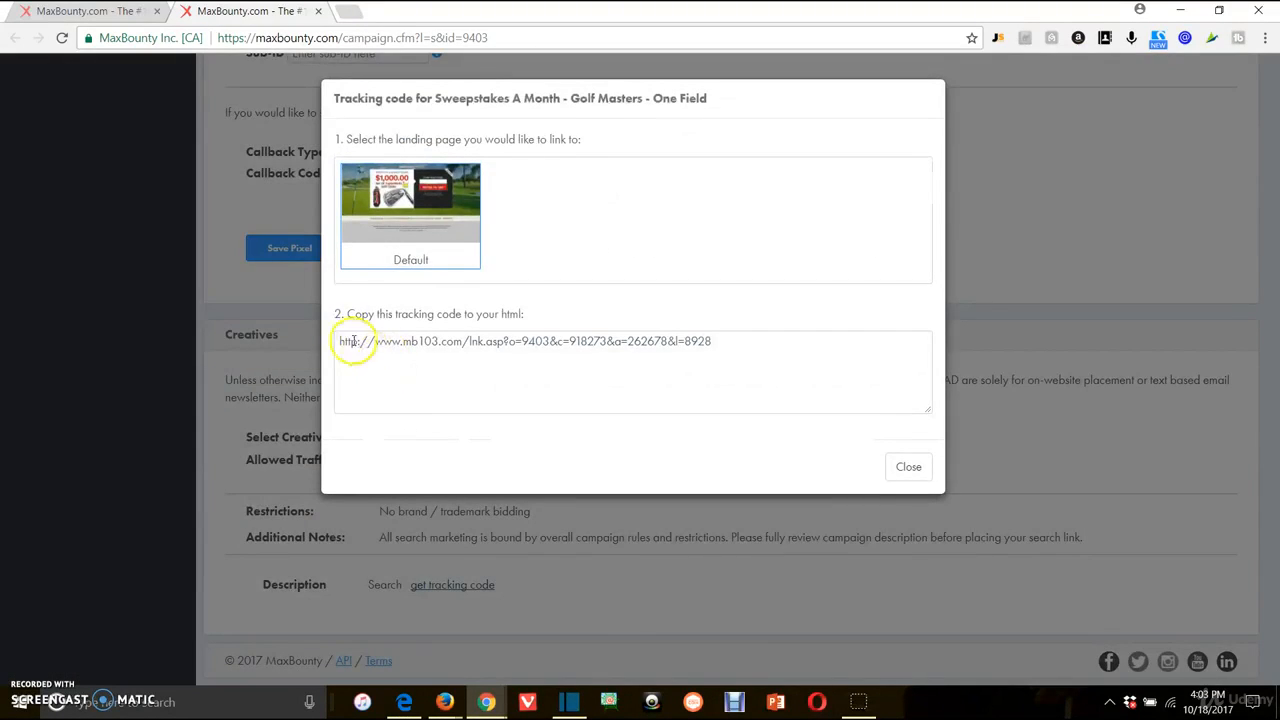
pyautogui.moveTo(336, 341); pyautogui.dragTo(720, 331)
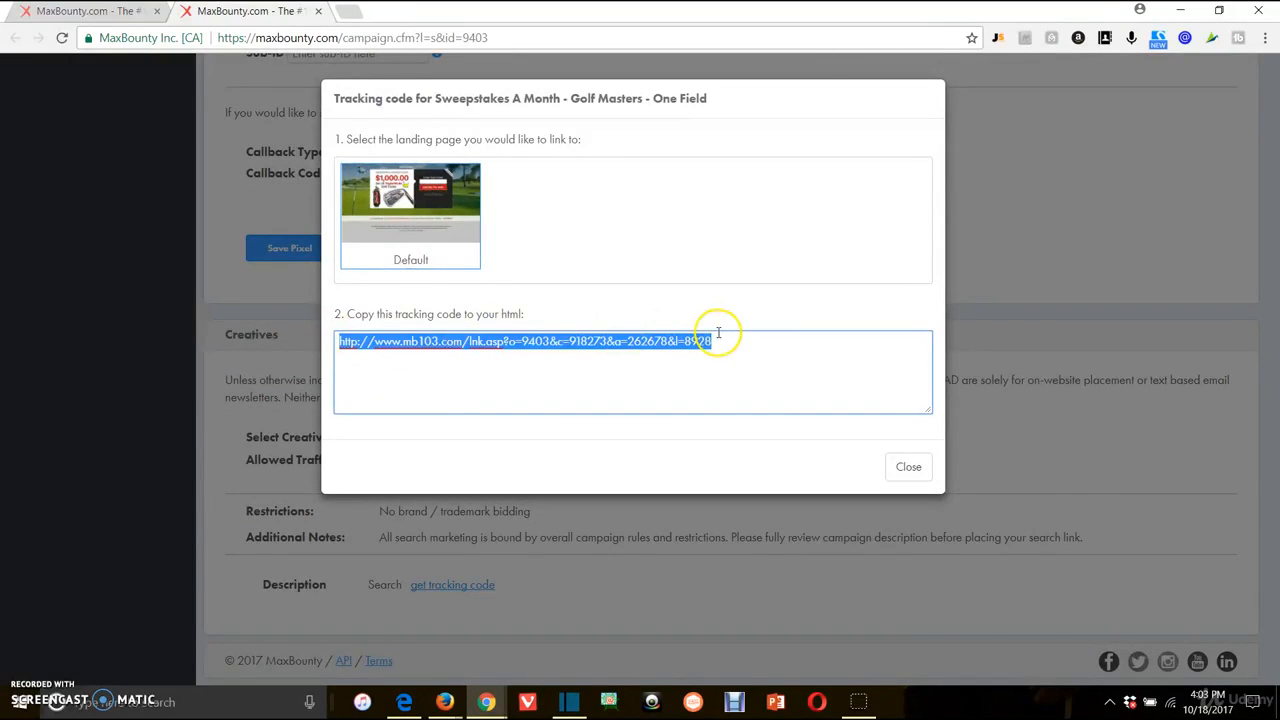
pyautogui.click(720, 335)
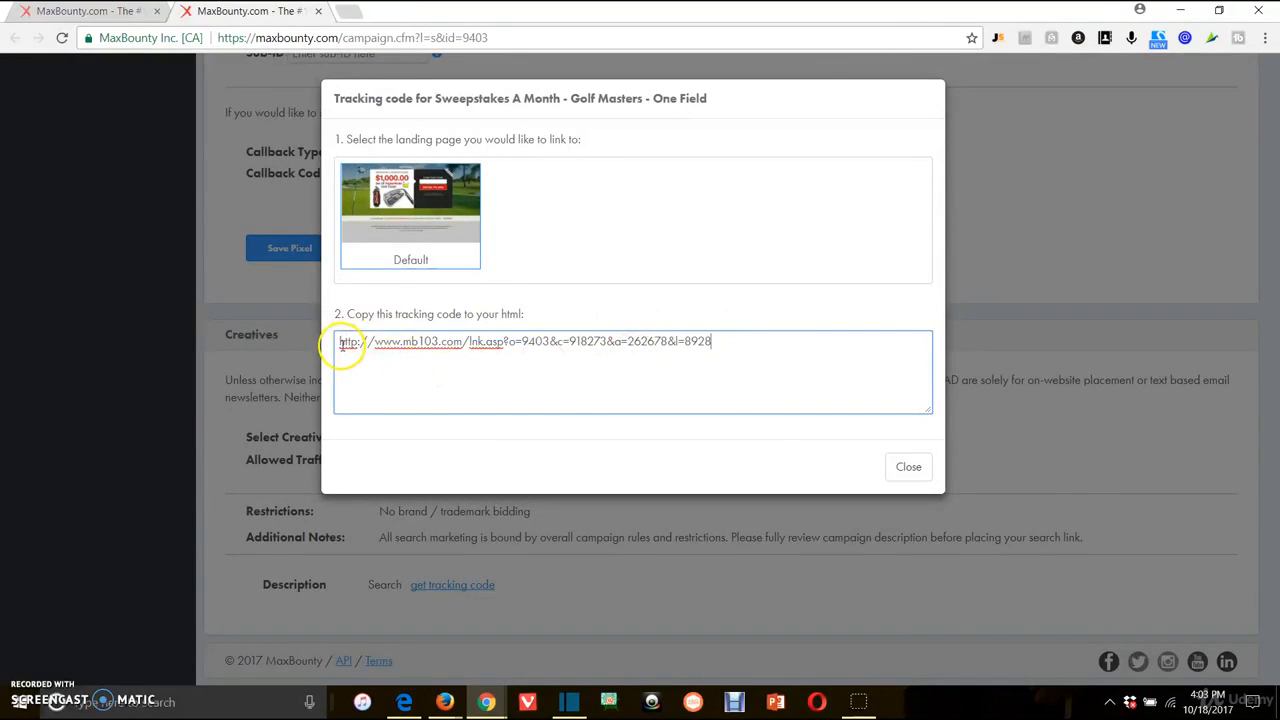
pyautogui.click(908, 466)
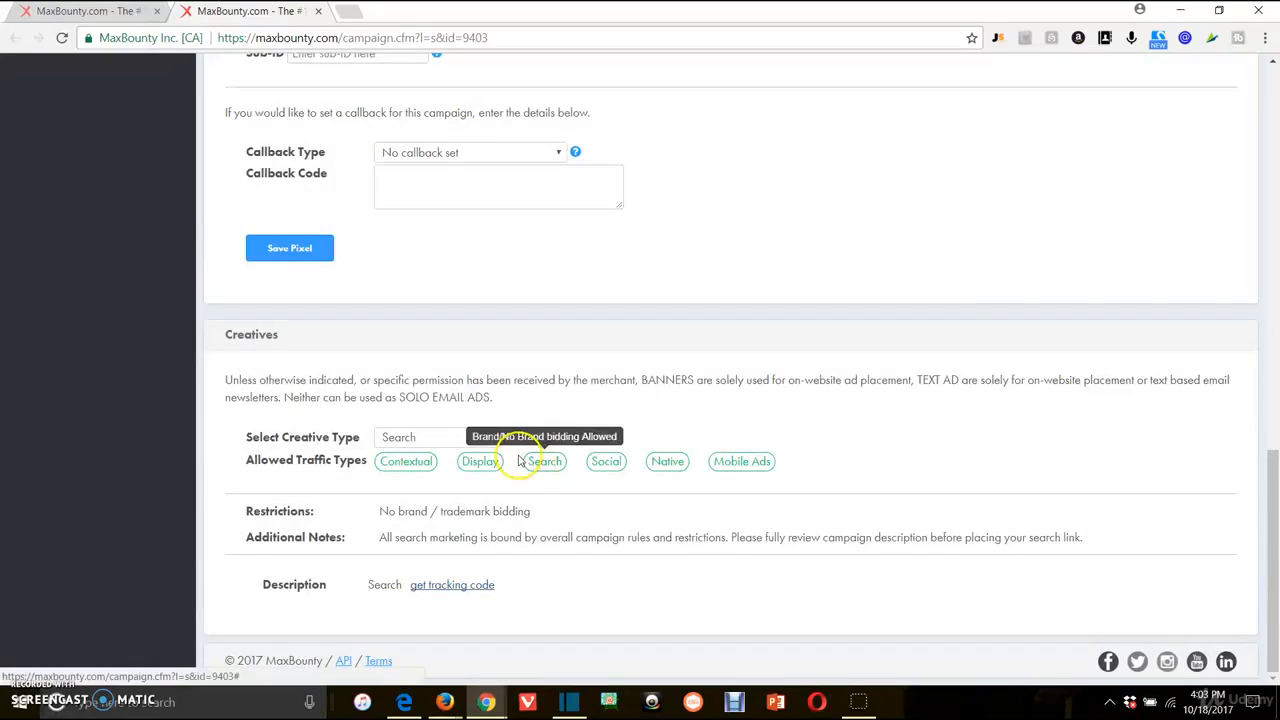
# Change the creative type to Banners and get the tracking code of the 120x60 banner, examining its image source address
pyautogui.click(478, 437)
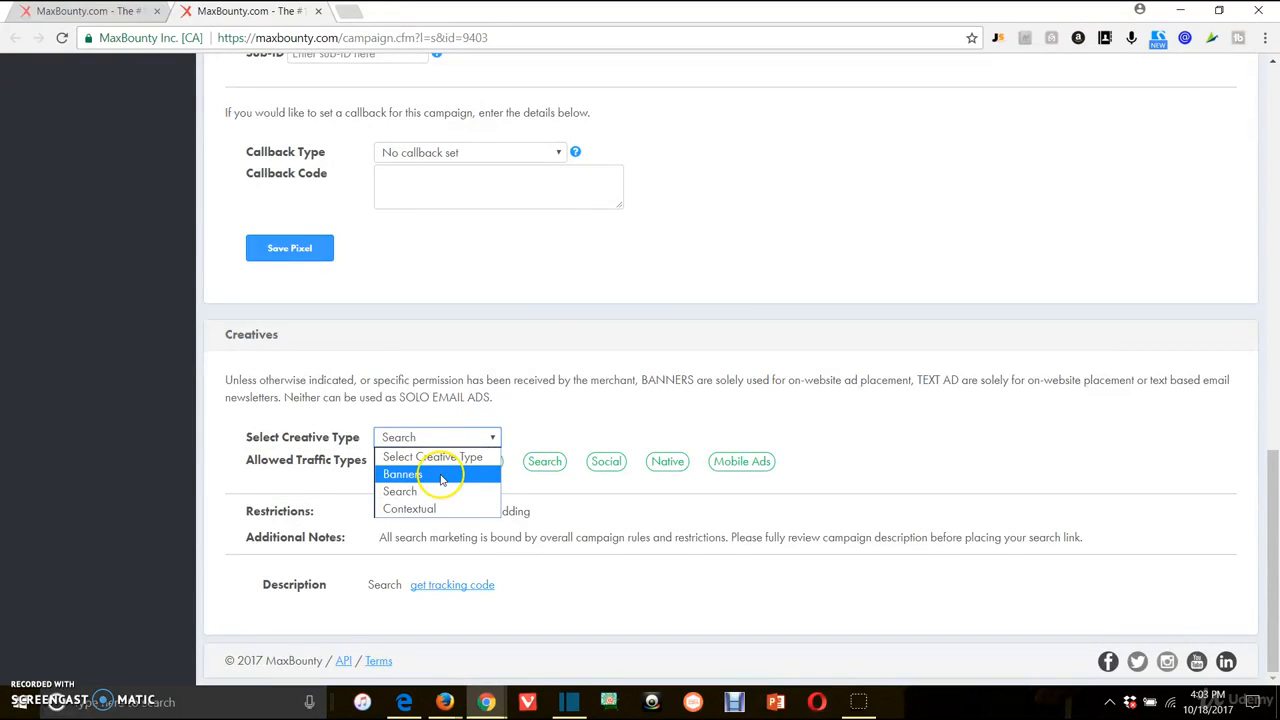
pyautogui.click(442, 476)
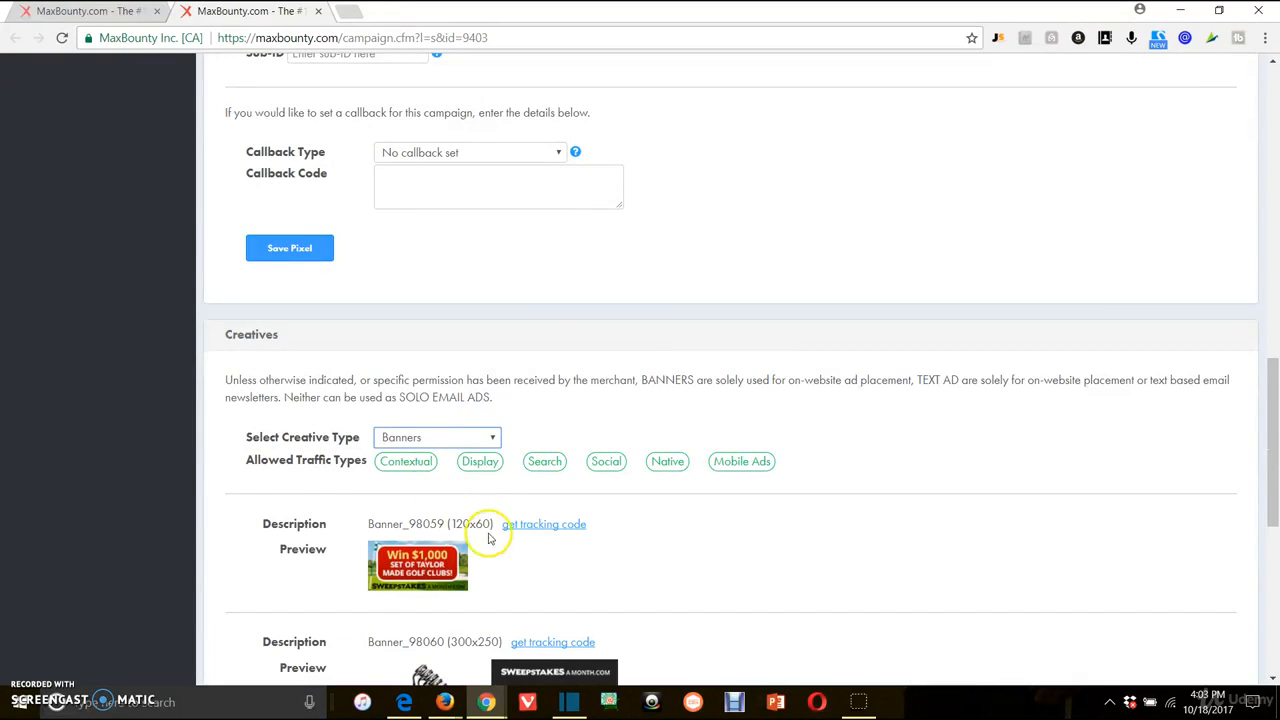
pyautogui.click(548, 528)
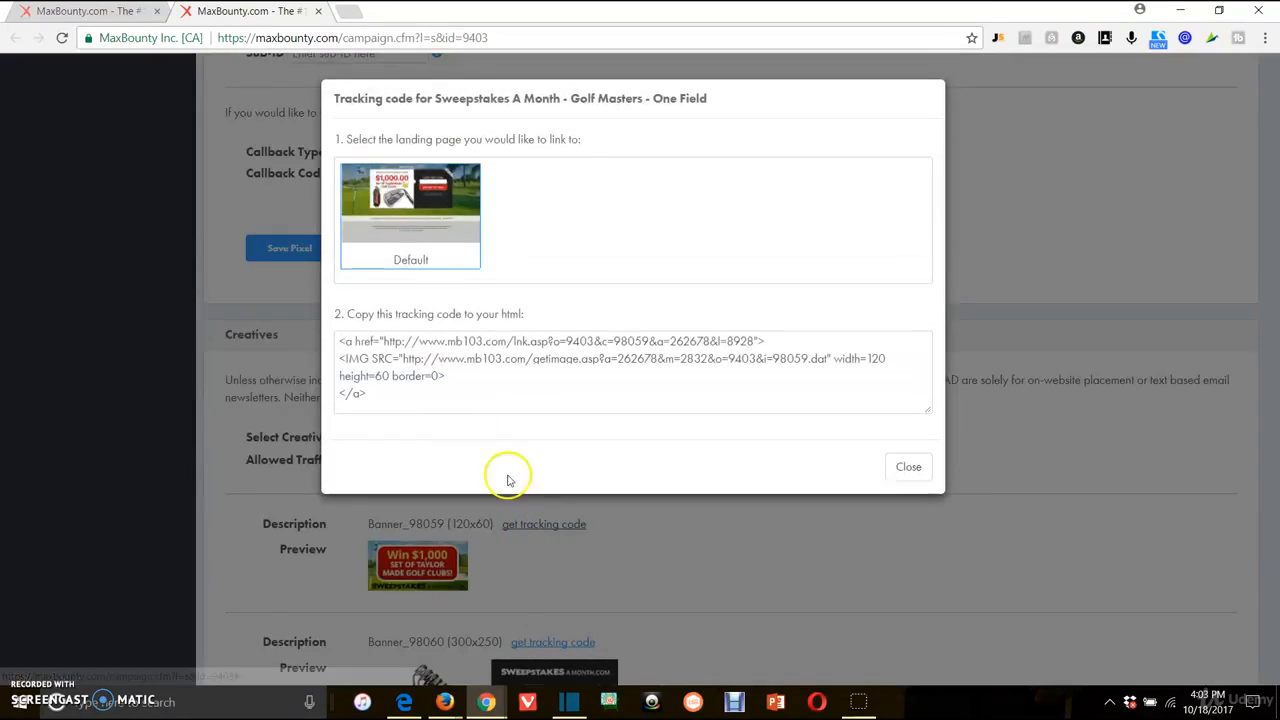
pyautogui.moveTo(392, 405); pyautogui.dragTo(325, 337)
pyautogui.click(356, 362)
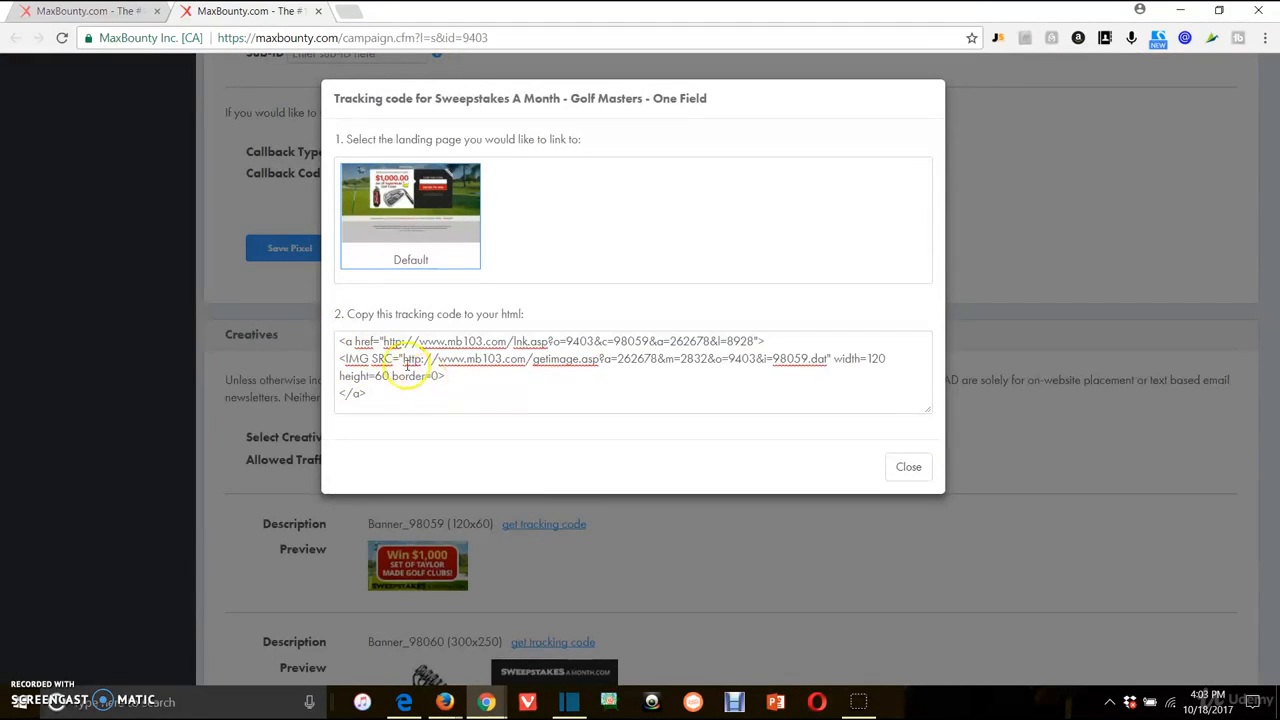
pyautogui.moveTo(402, 358); pyautogui.dragTo(825, 358)
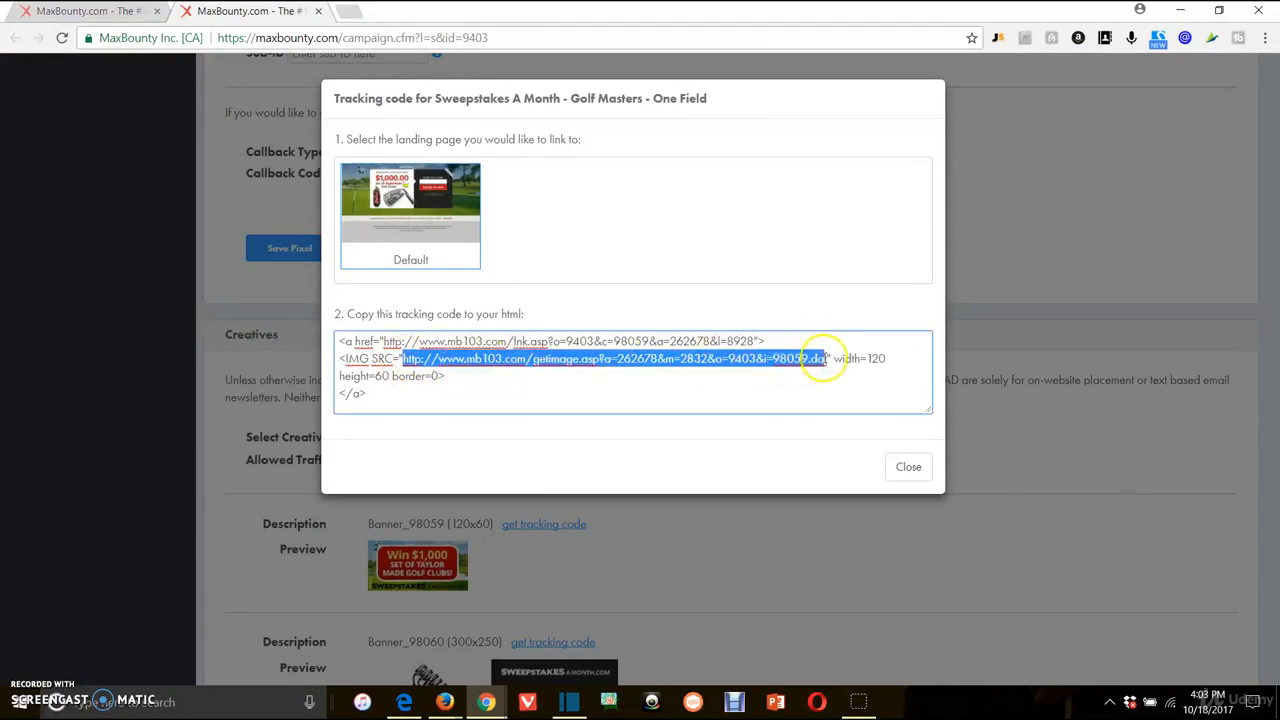
pyautogui.click(825, 358)
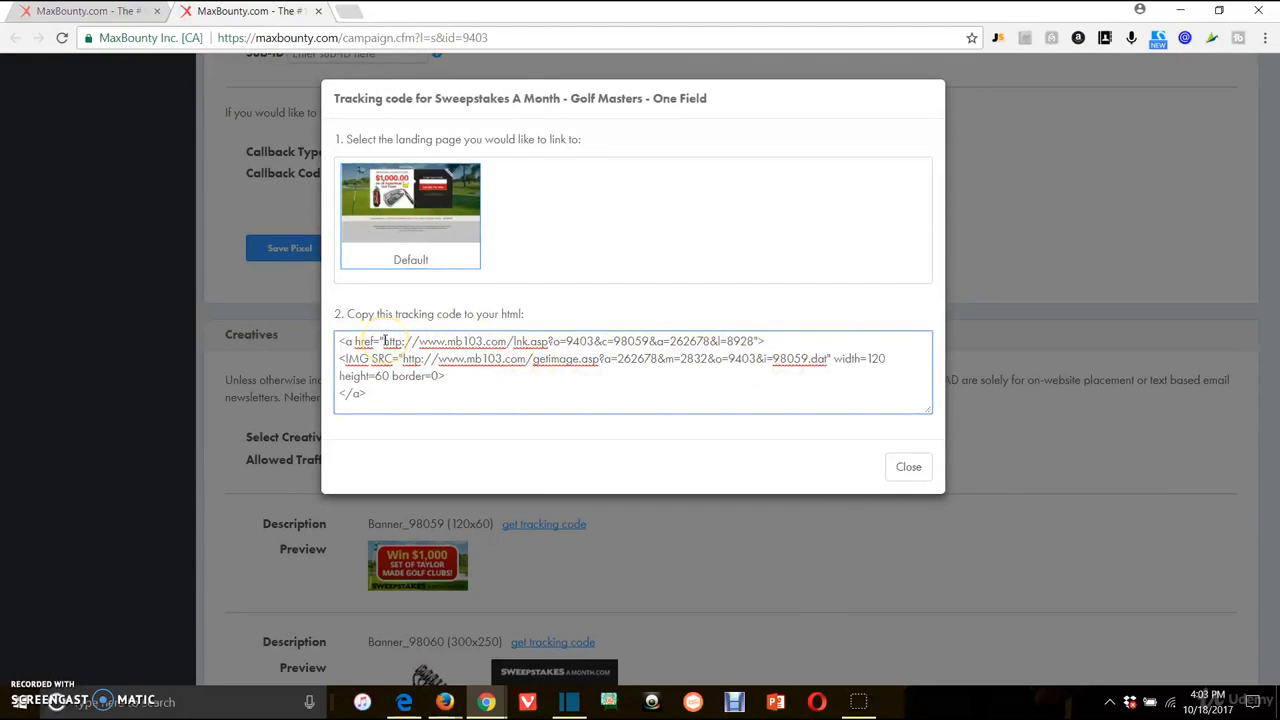
# Copy only the link address inside the href quotes of the 120x60 banner's tracking code
pyautogui.moveTo(385, 341); pyautogui.dragTo(752, 341)
pyautogui.click(752, 341)
pyautogui.moveTo(385, 341); pyautogui.dragTo(750, 338)
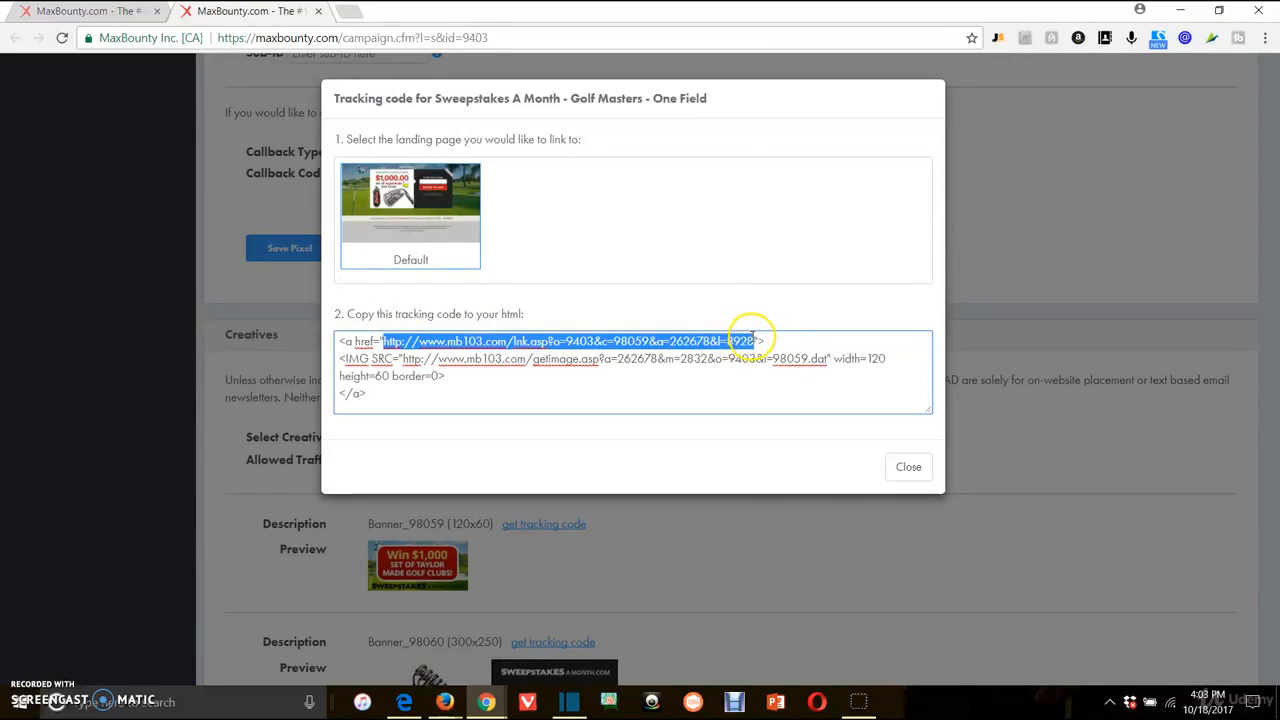
pyautogui.rightClick(748, 340)
pyautogui.click(785, 366)
# Test the copied tracking link in a new tab, close that tab, and switch back to the Wix editor in Firefox
pyautogui.click(352, 12)
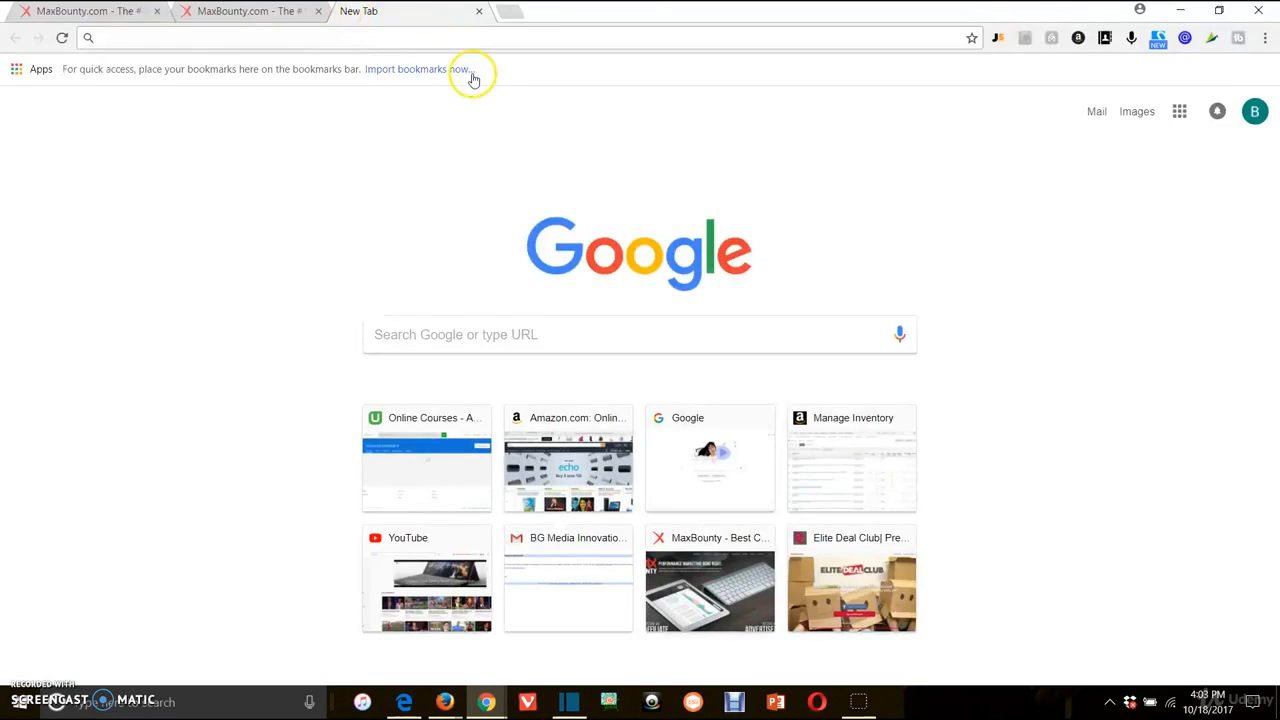
pyautogui.hotkey('ctrl', 'v')
pyautogui.press('Return')
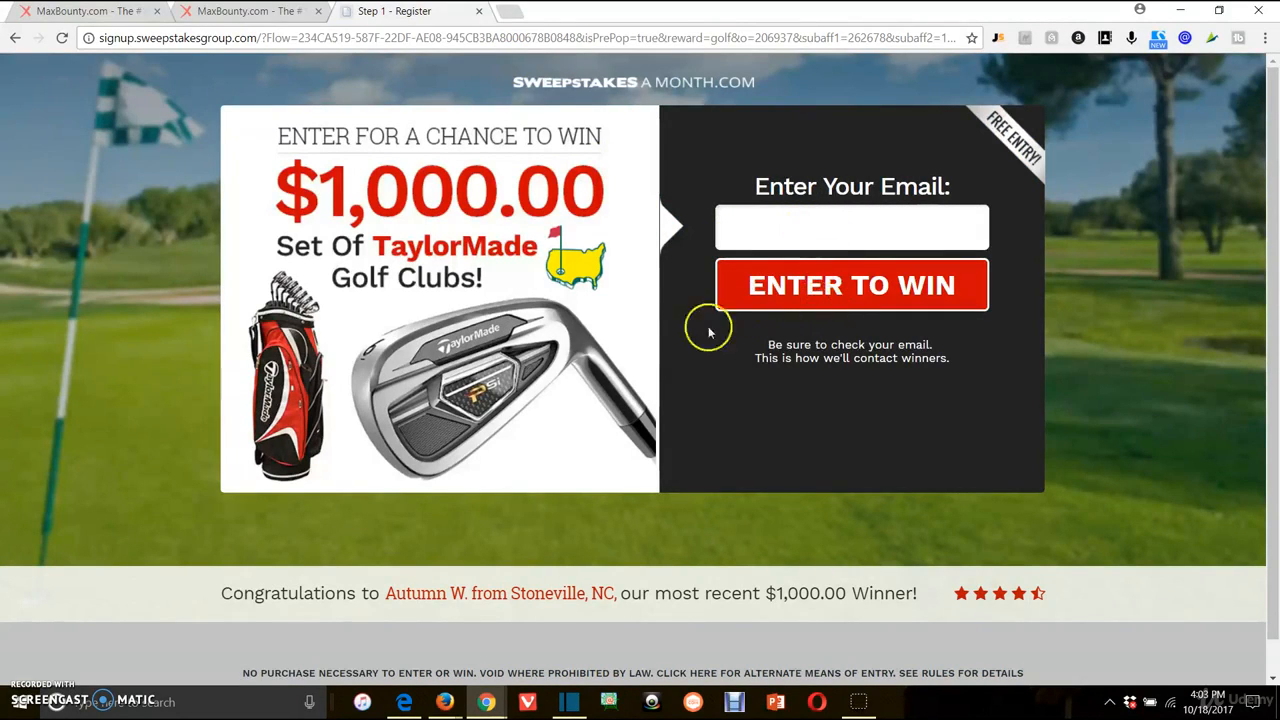
pyautogui.click(479, 12)
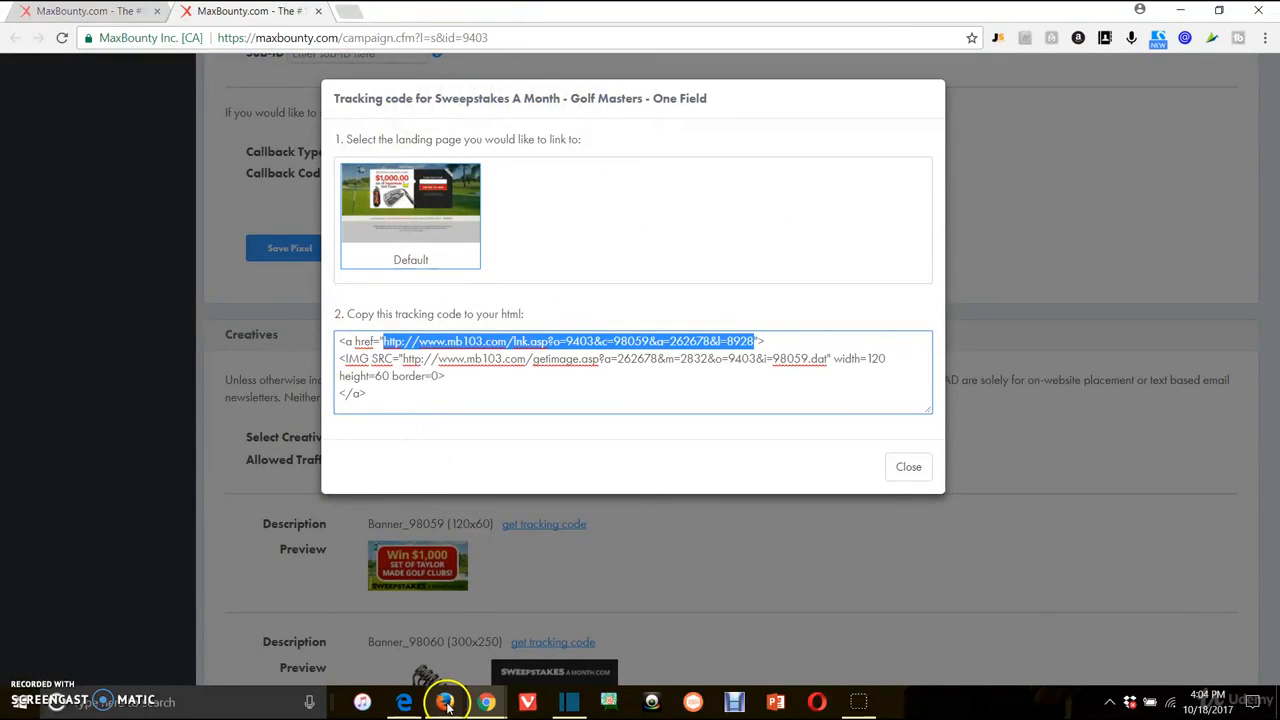
pyautogui.moveTo(444, 700)
pyautogui.click(381, 625)
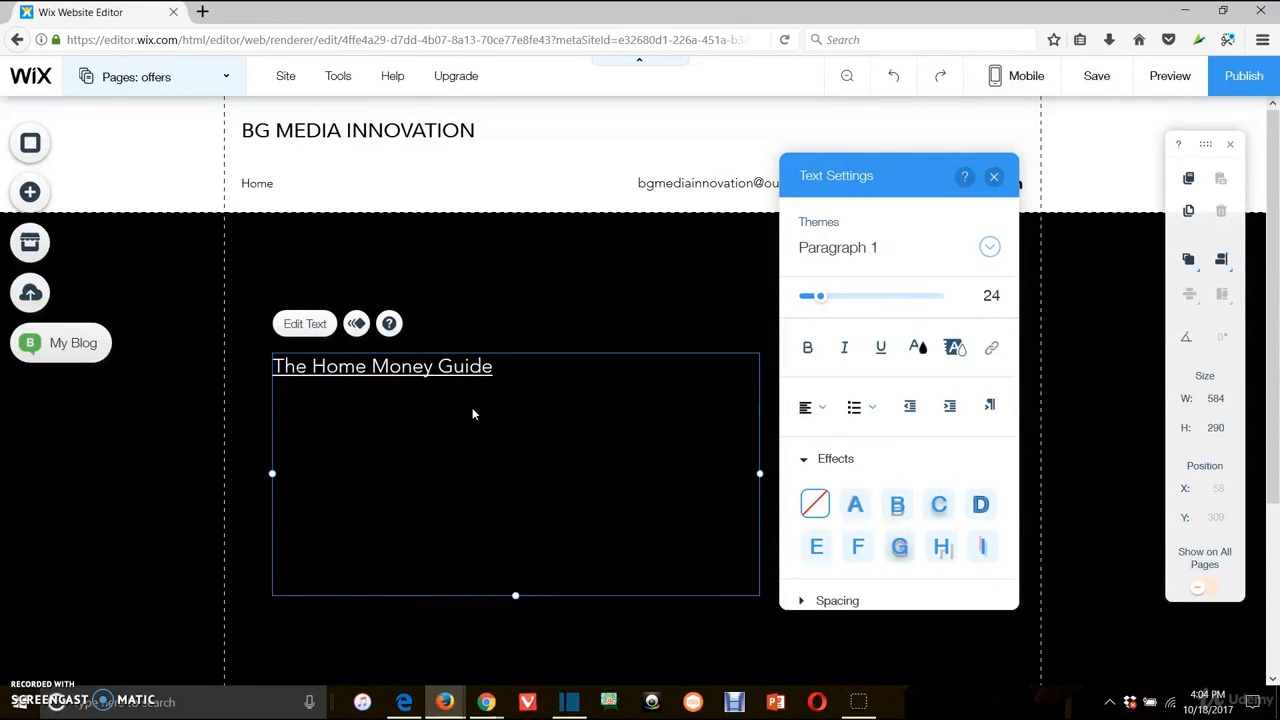
# Add a "Golf Masters" line below The Home Money Guide in the offers page's text box, leaving a blank line between them
pyautogui.doubleClick(517, 371)
pyautogui.click(518, 372)
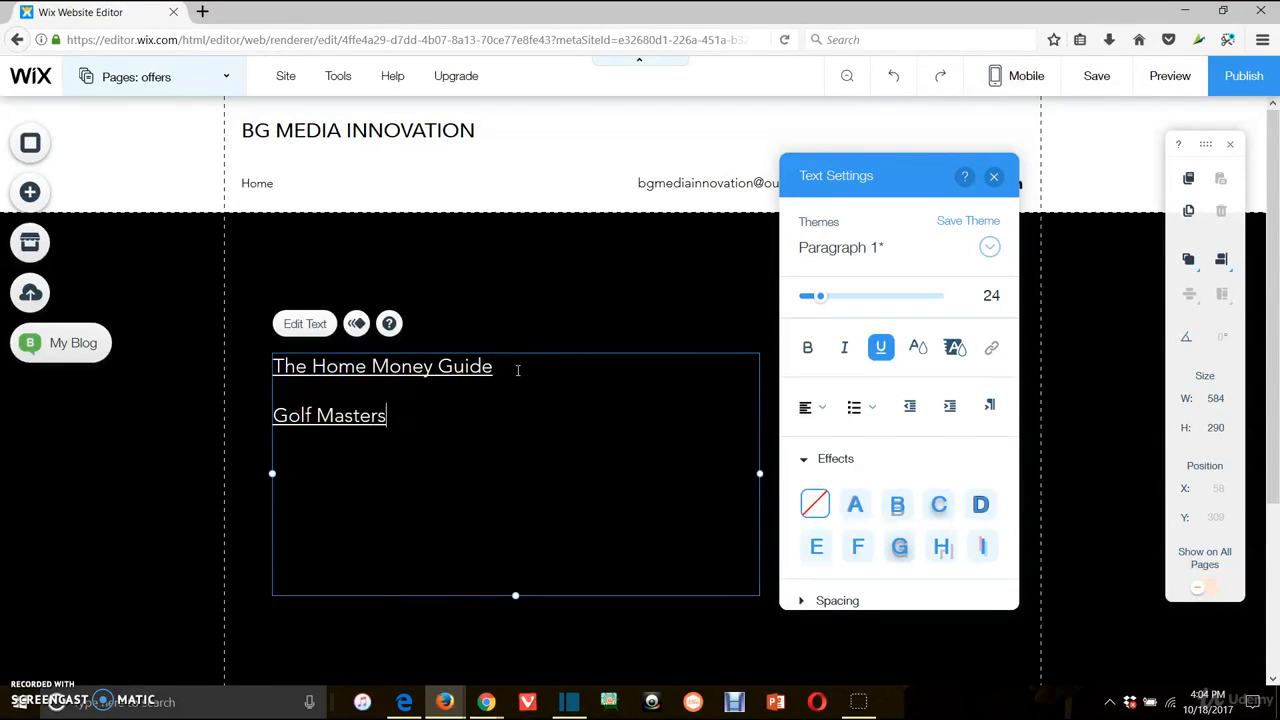
pyautogui.moveTo(434, 409); pyautogui.dragTo(249, 414)
pyautogui.click(335, 385)
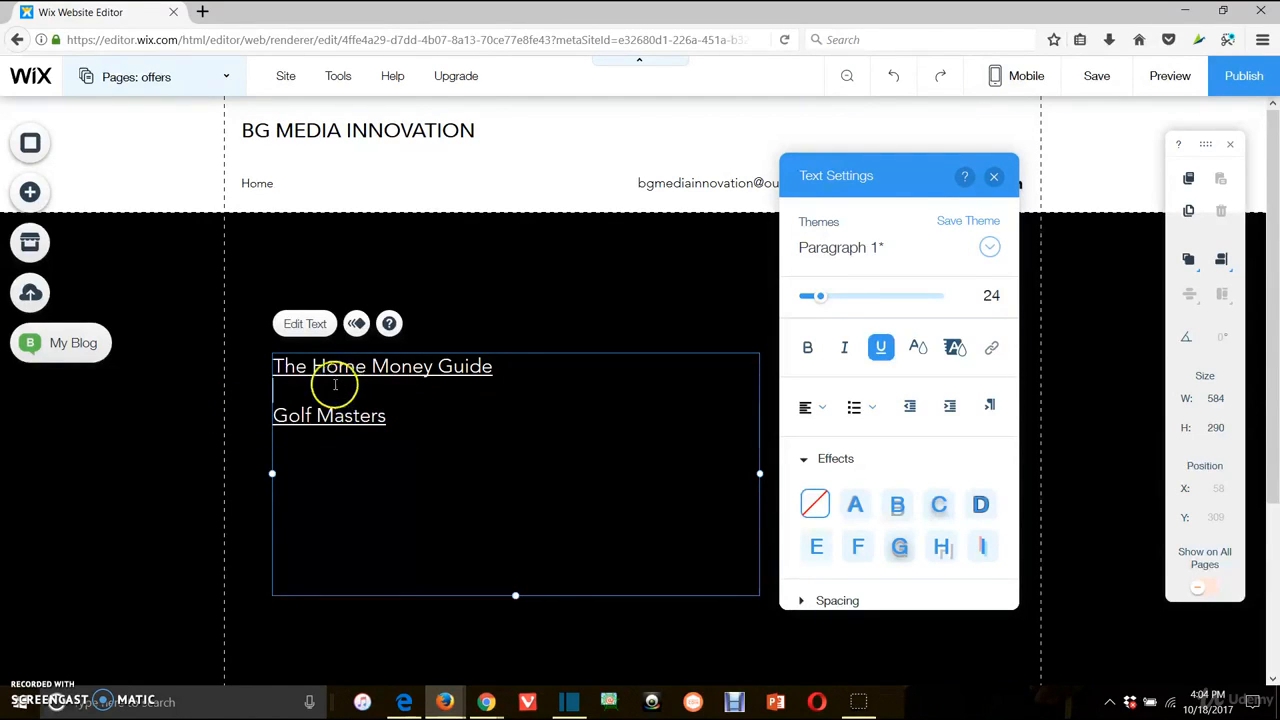
# Remove the underline from the "The Home Money Guide" and "Golf Masters" lines
pyautogui.moveTo(268, 366); pyautogui.dragTo(526, 366)
pyautogui.click(880, 350)
pyautogui.moveTo(466, 408); pyautogui.dragTo(240, 415)
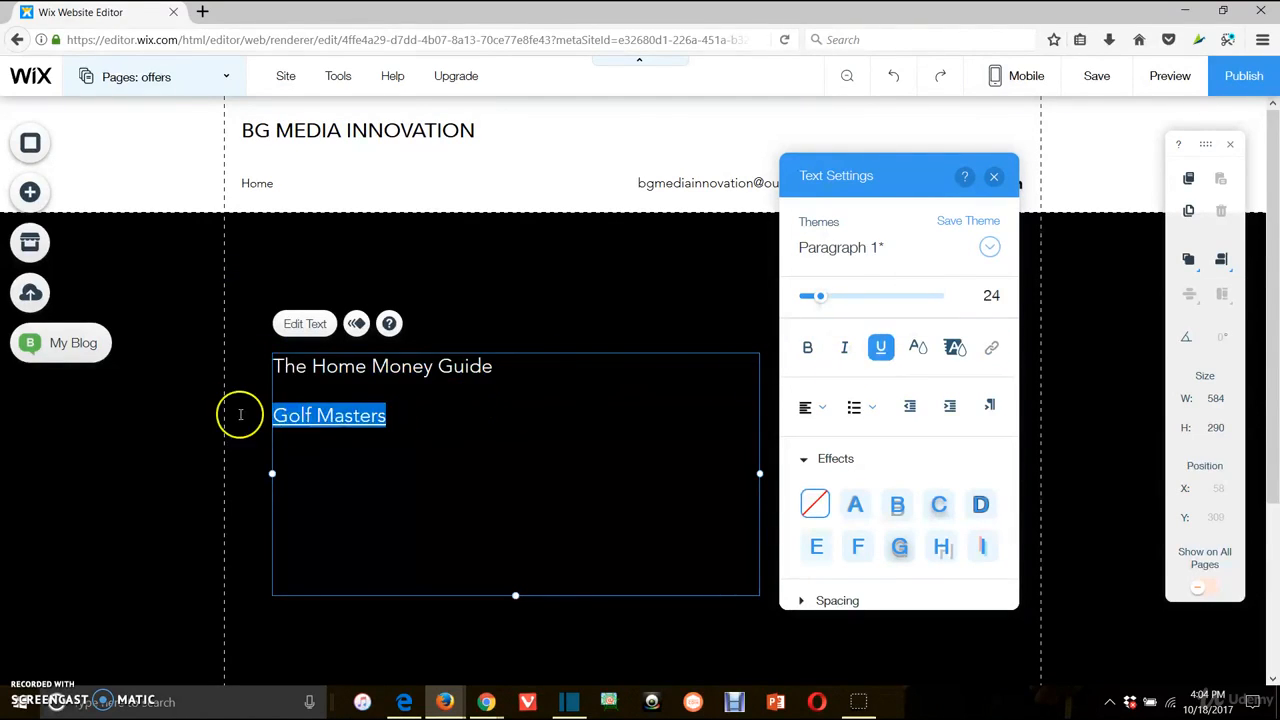
pyautogui.click(880, 347)
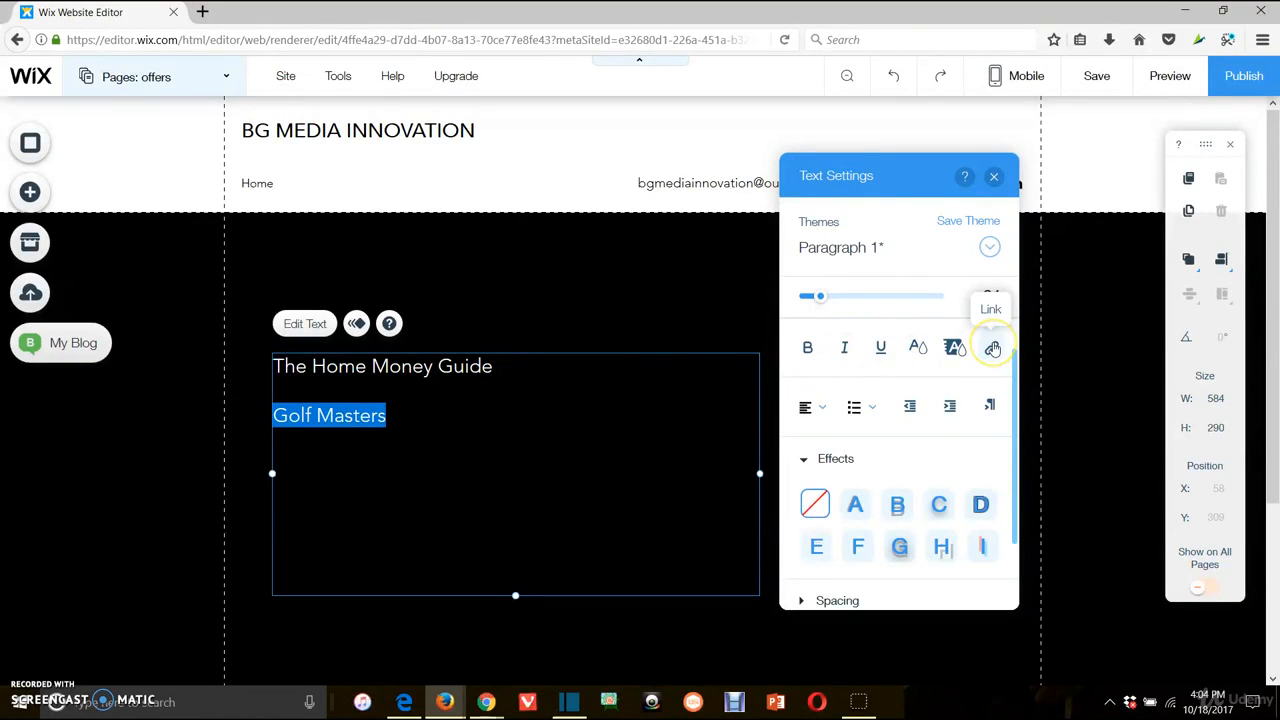
# Link the "Golf Masters" text to the copied tracking link as a web address opening in a new window
pyautogui.click(993, 348)
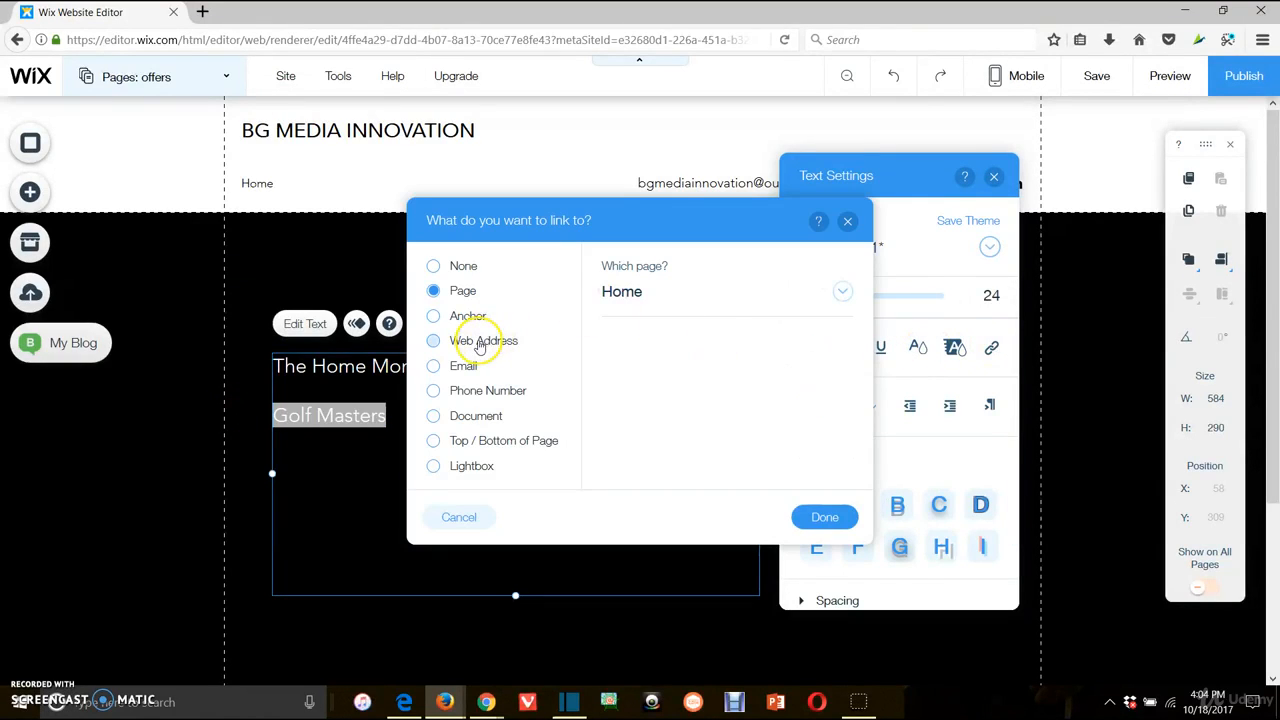
pyautogui.click(480, 342)
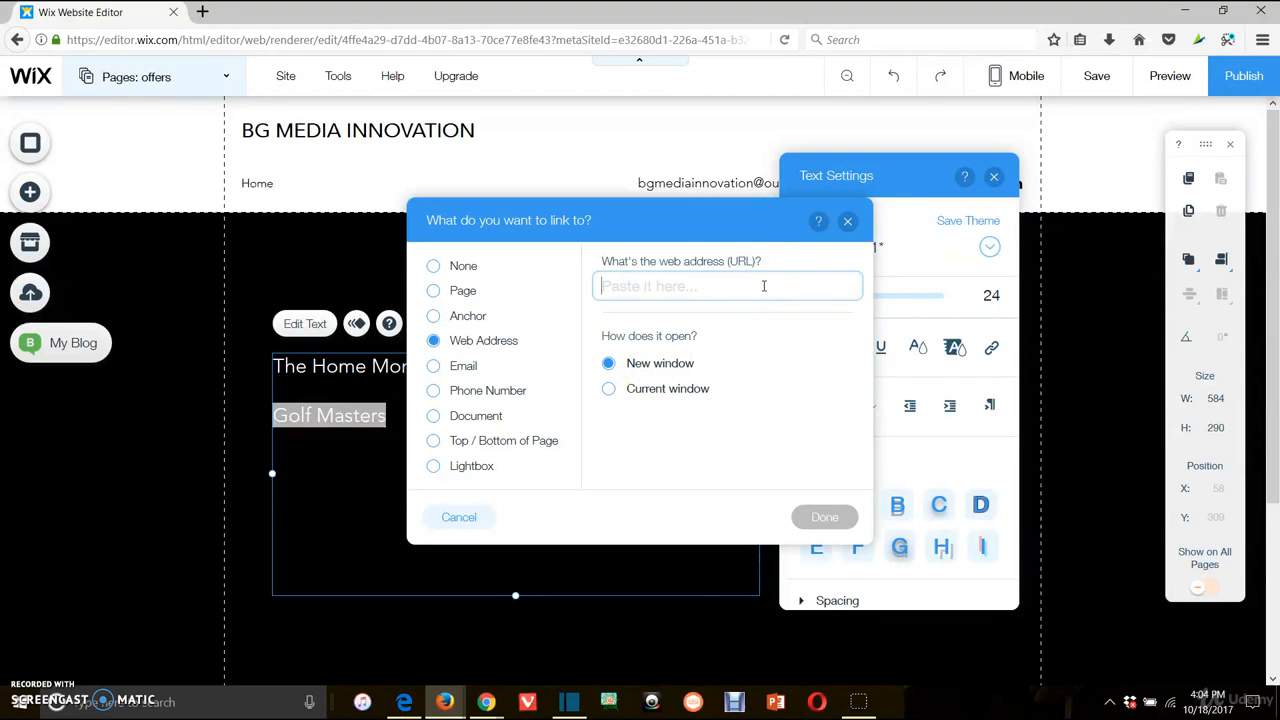
pyautogui.hotkey('ctrl', 'v')
pyautogui.click(824, 516)
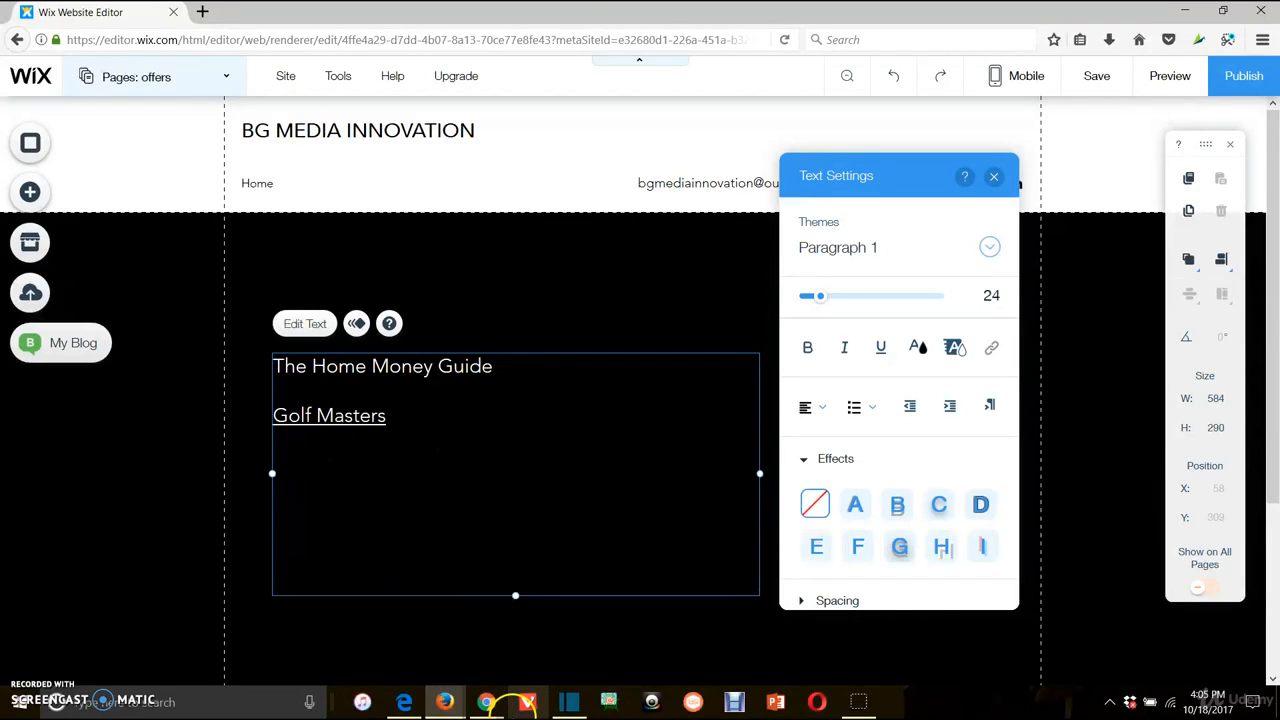
# Switch to MaxBounty in Chrome, close the Golf Masters campaign's tab, and open the "NFL Jersey - One Field" campaign from the list
pyautogui.moveTo(491, 701)
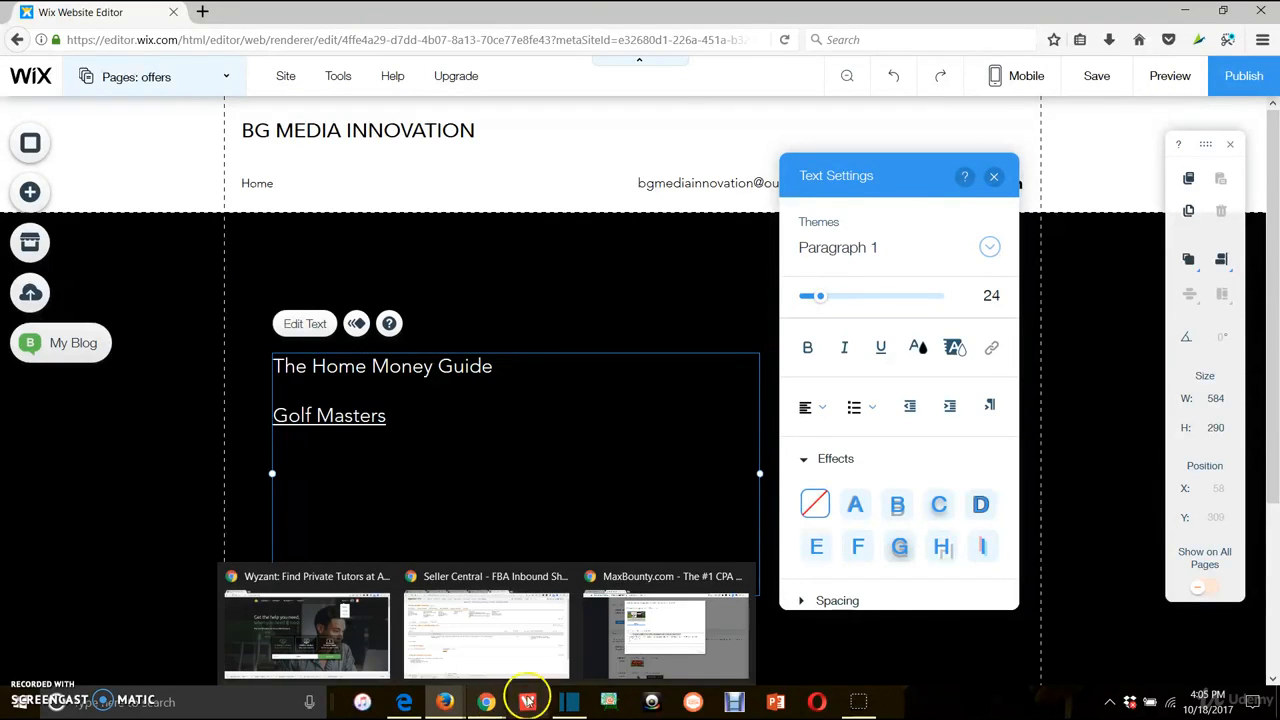
pyautogui.click(636, 650)
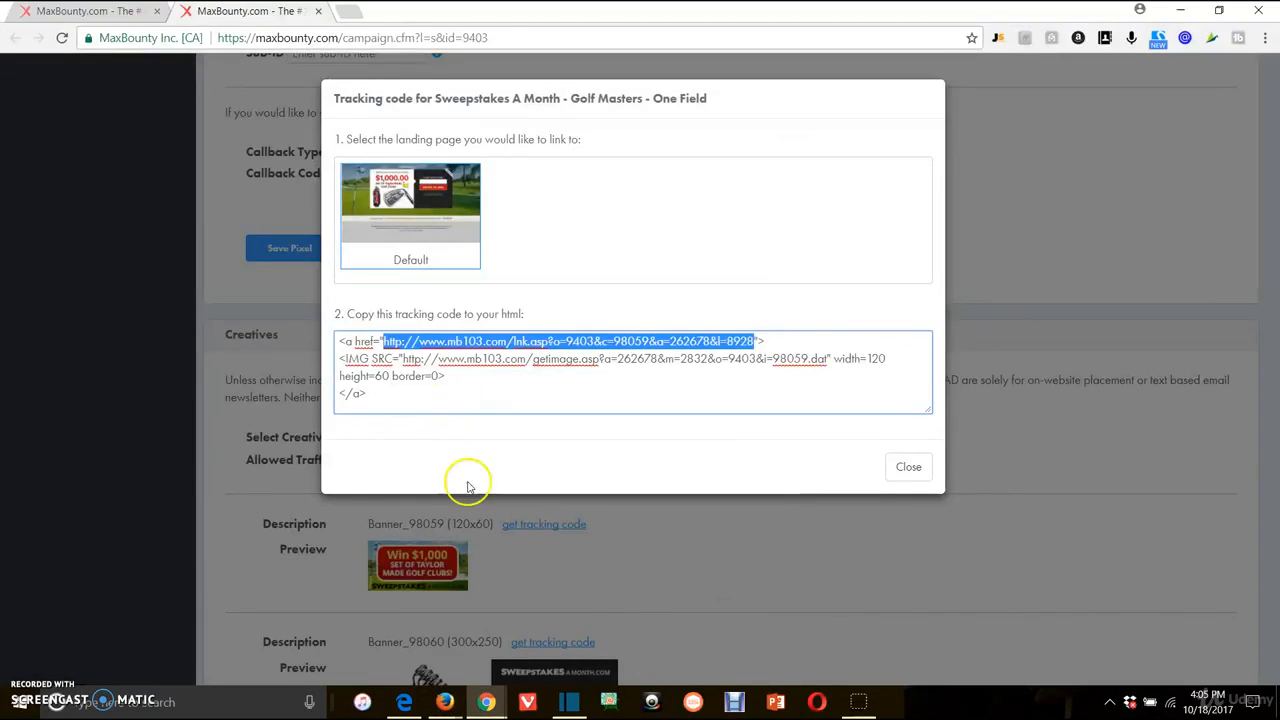
pyautogui.click(669, 551)
pyautogui.scroll(10, 134, 177)
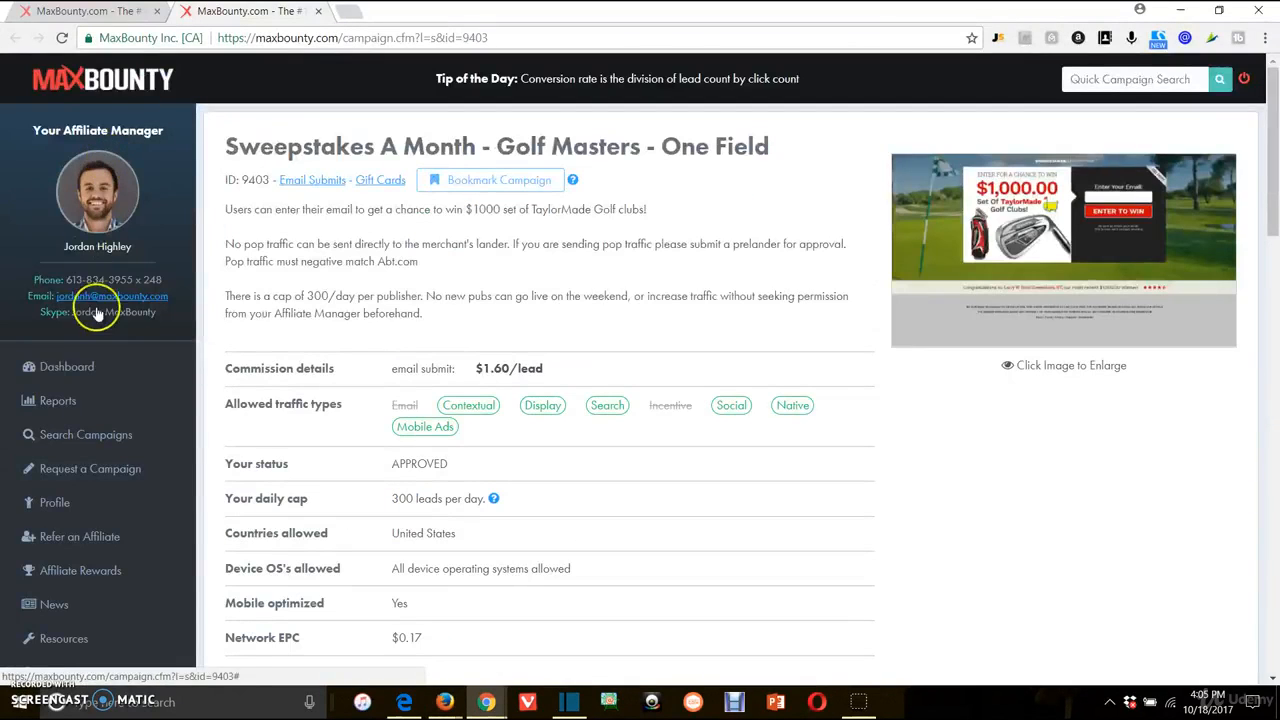
pyautogui.click(318, 11)
pyautogui.scroll(-3, 490, 292)
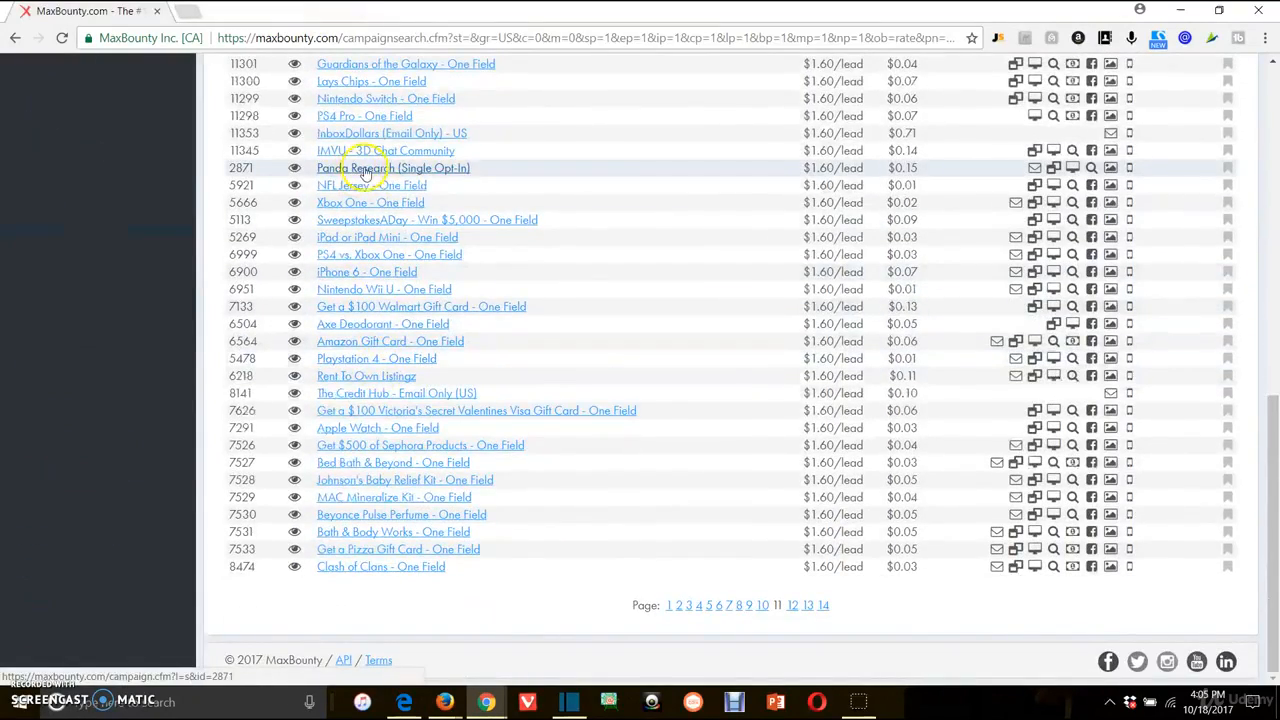
pyautogui.click(373, 187)
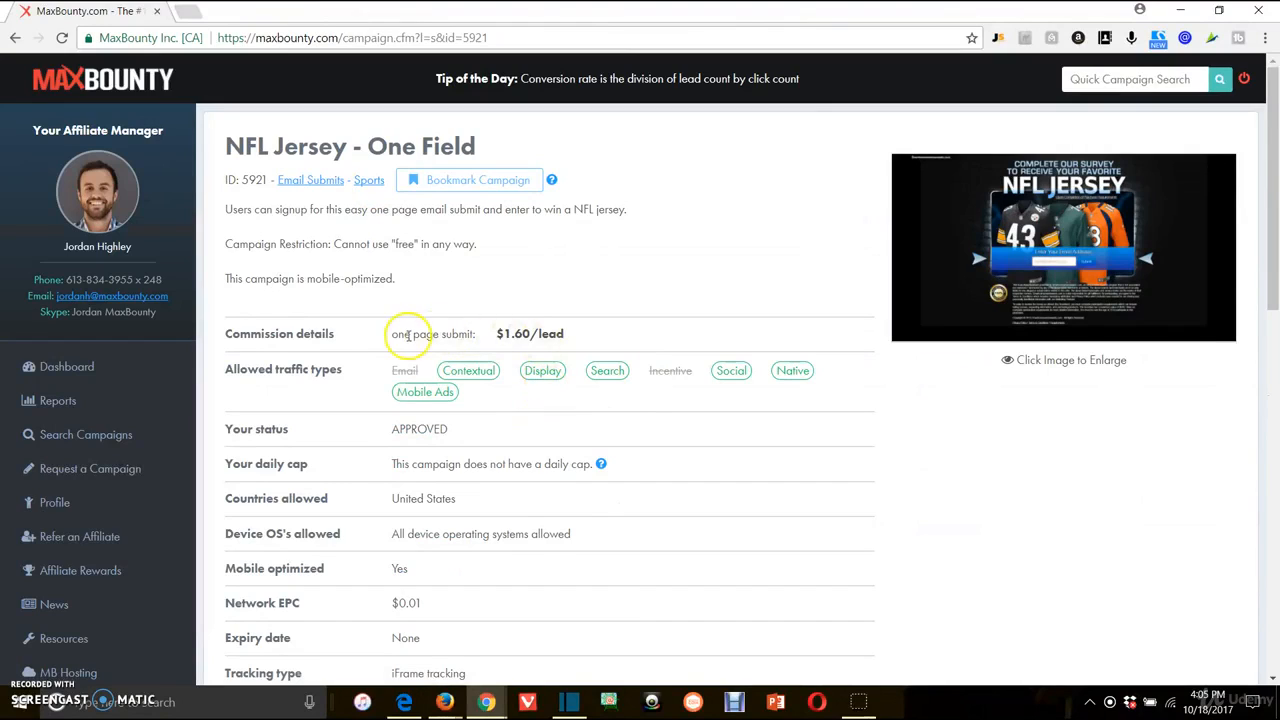
# Examine the NFL Jersey campaign's enlarged landing page image, its restrictions, commission and allowed traffic types
pyautogui.click(994, 270)
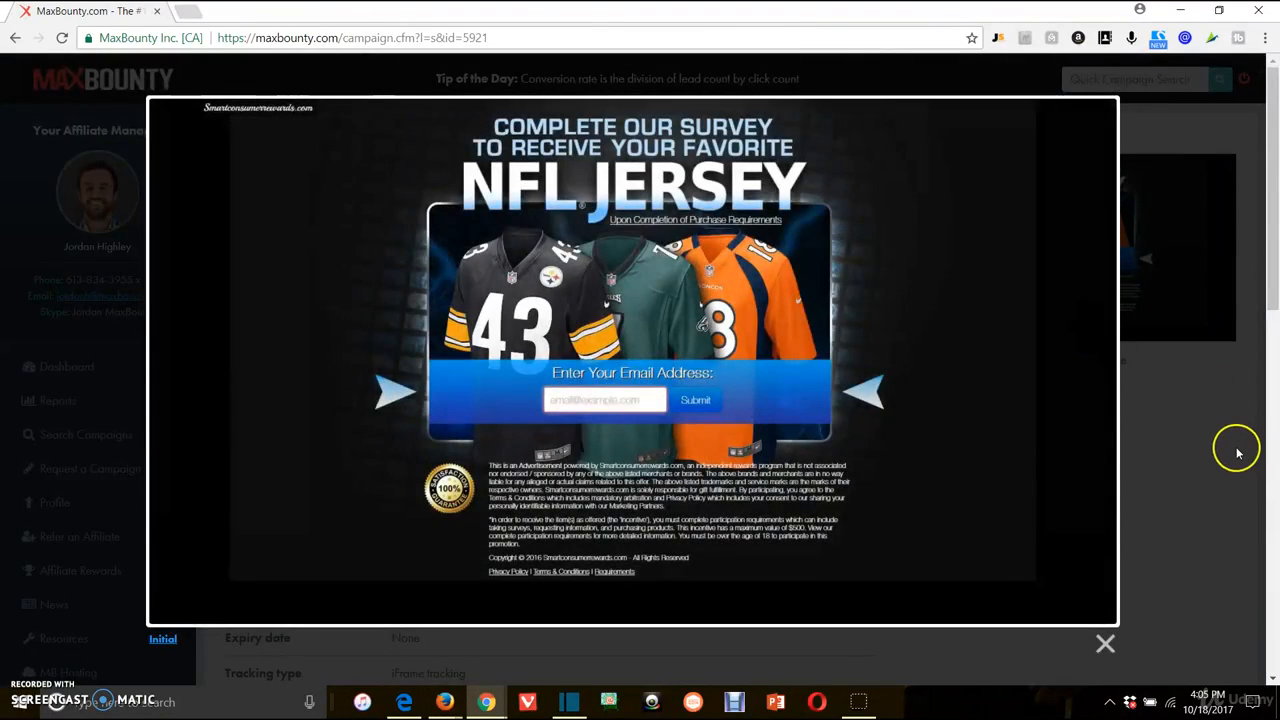
pyautogui.click(1235, 449)
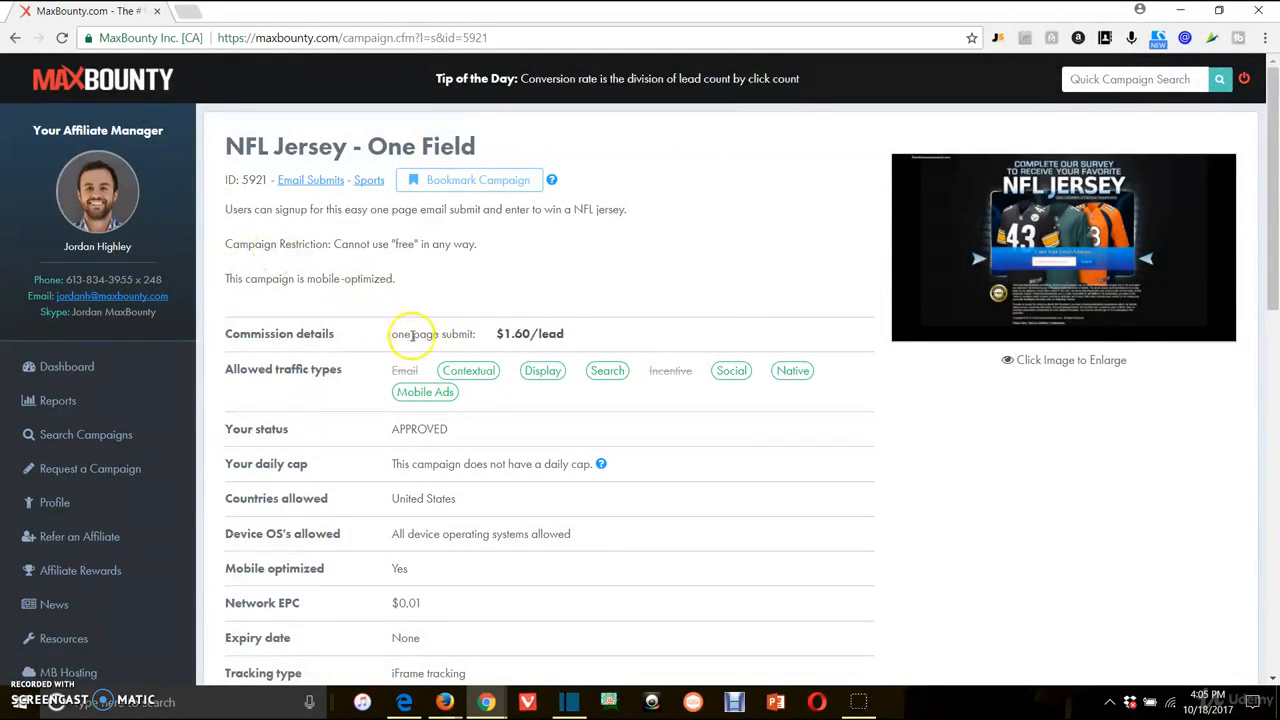
pyautogui.scroll(-1, 435, 503)
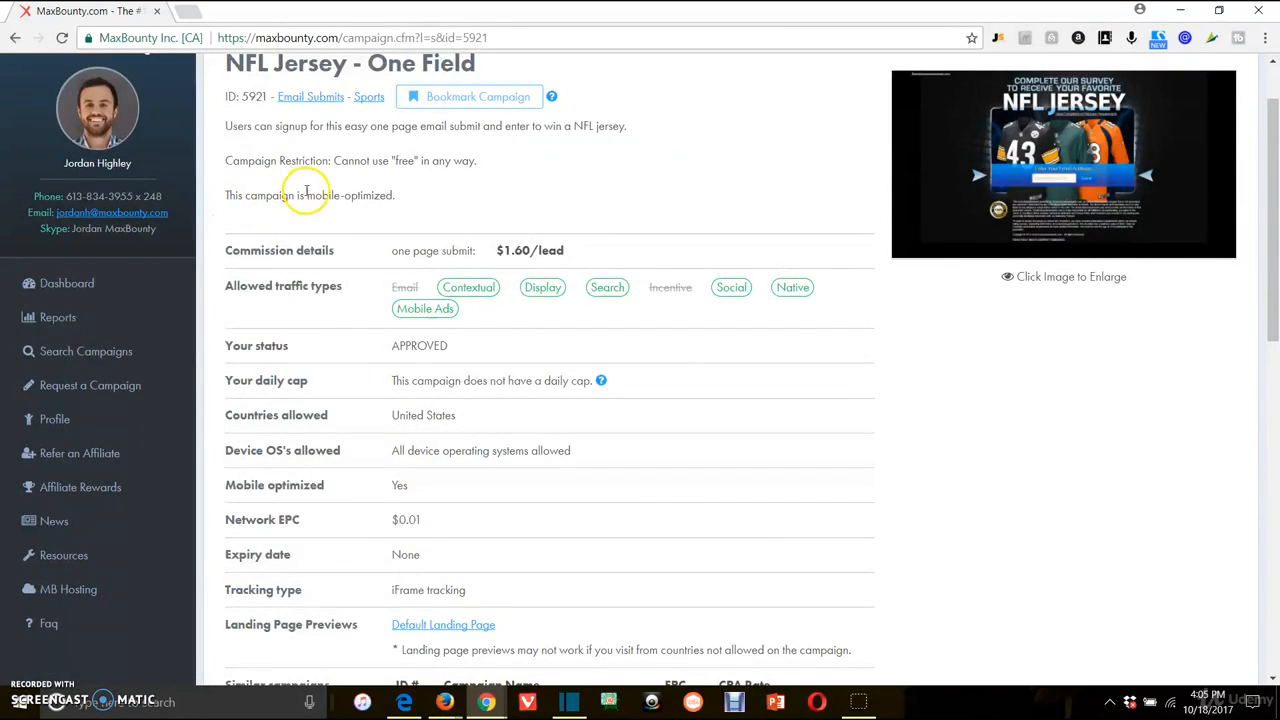
pyautogui.moveTo(307, 195); pyautogui.dragTo(360, 206)
pyautogui.click(421, 206)
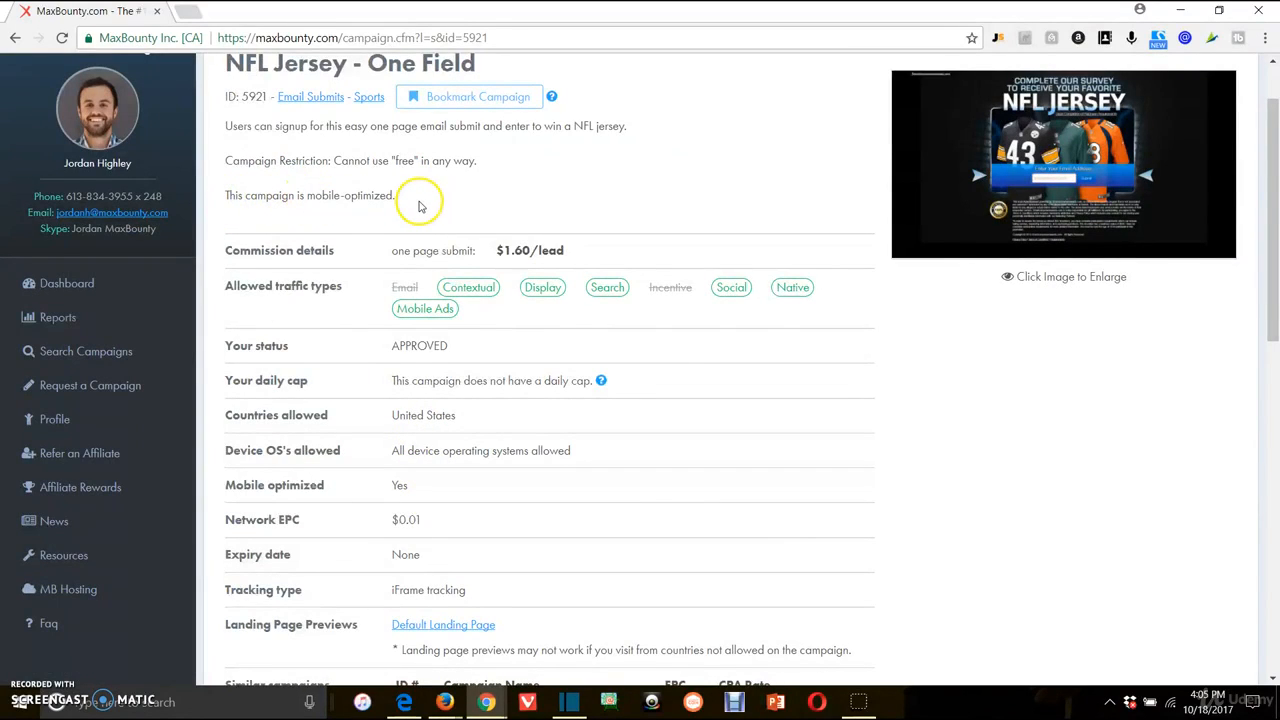
pyautogui.scroll(-1, 501, 217)
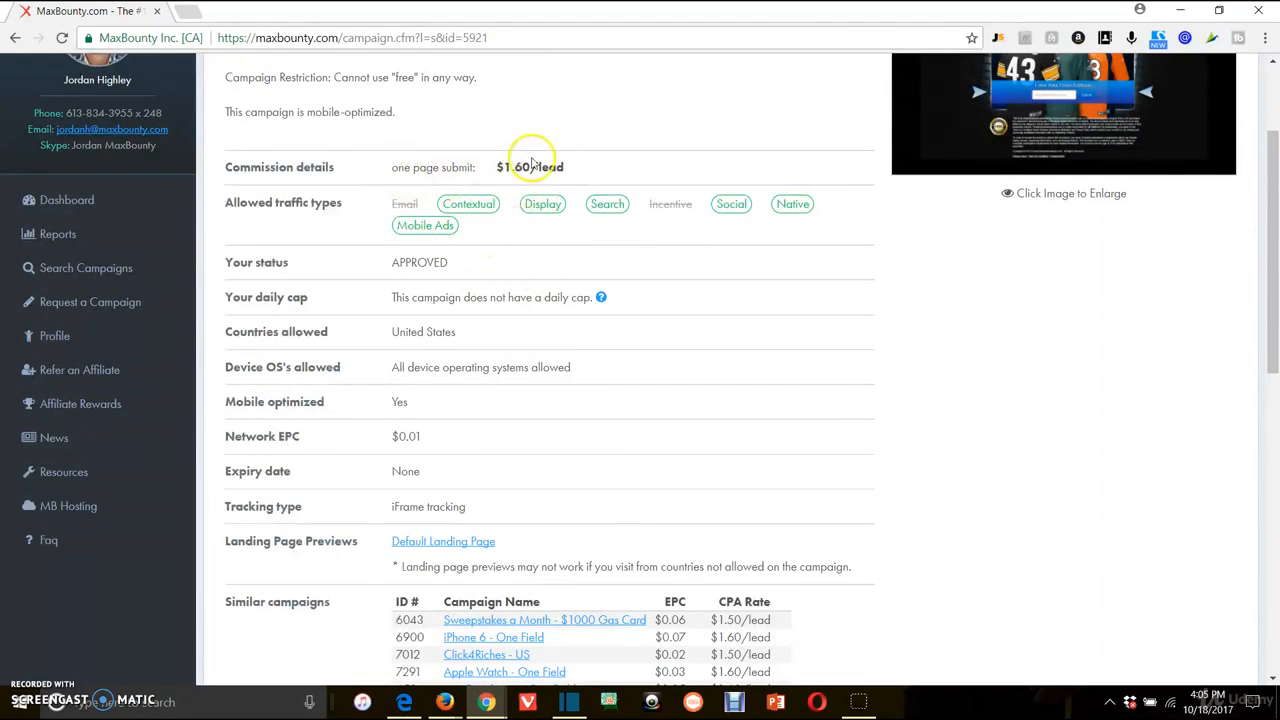
# Set the NFL Jersey campaign's creative type to Text Links and get the tracking code of the text link
pyautogui.scroll(-8, 443, 268)
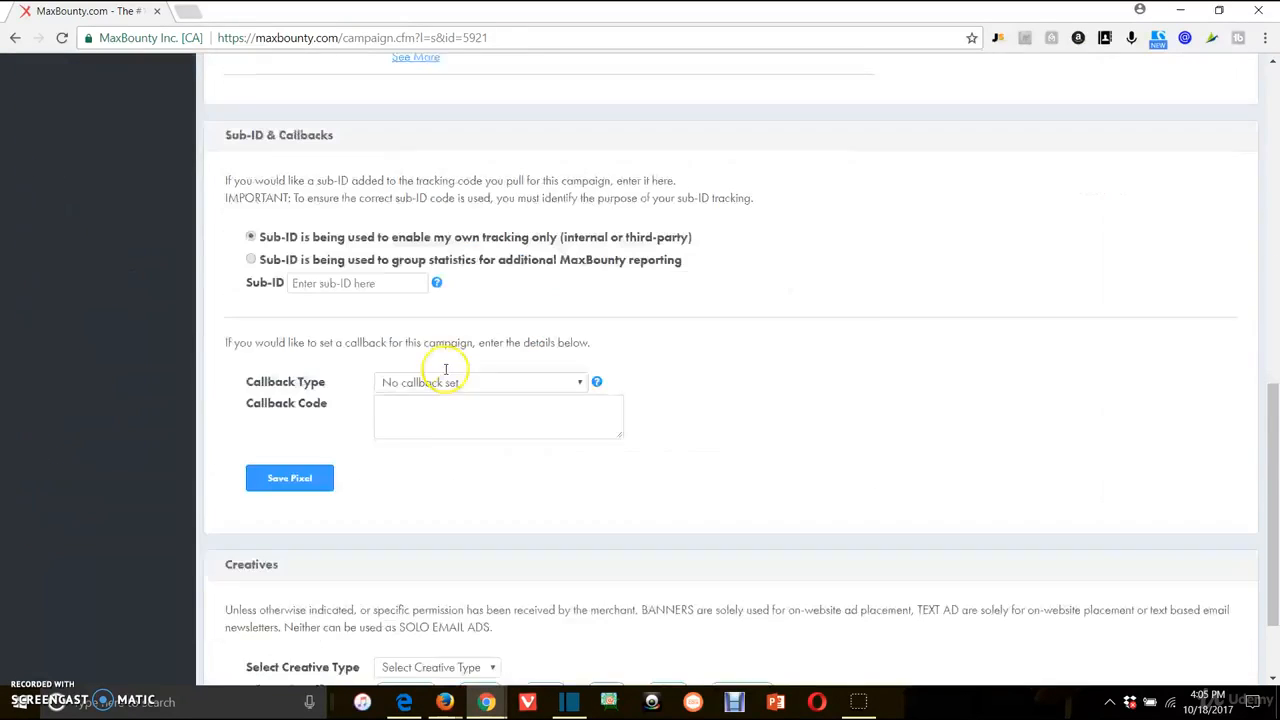
pyautogui.click(463, 551)
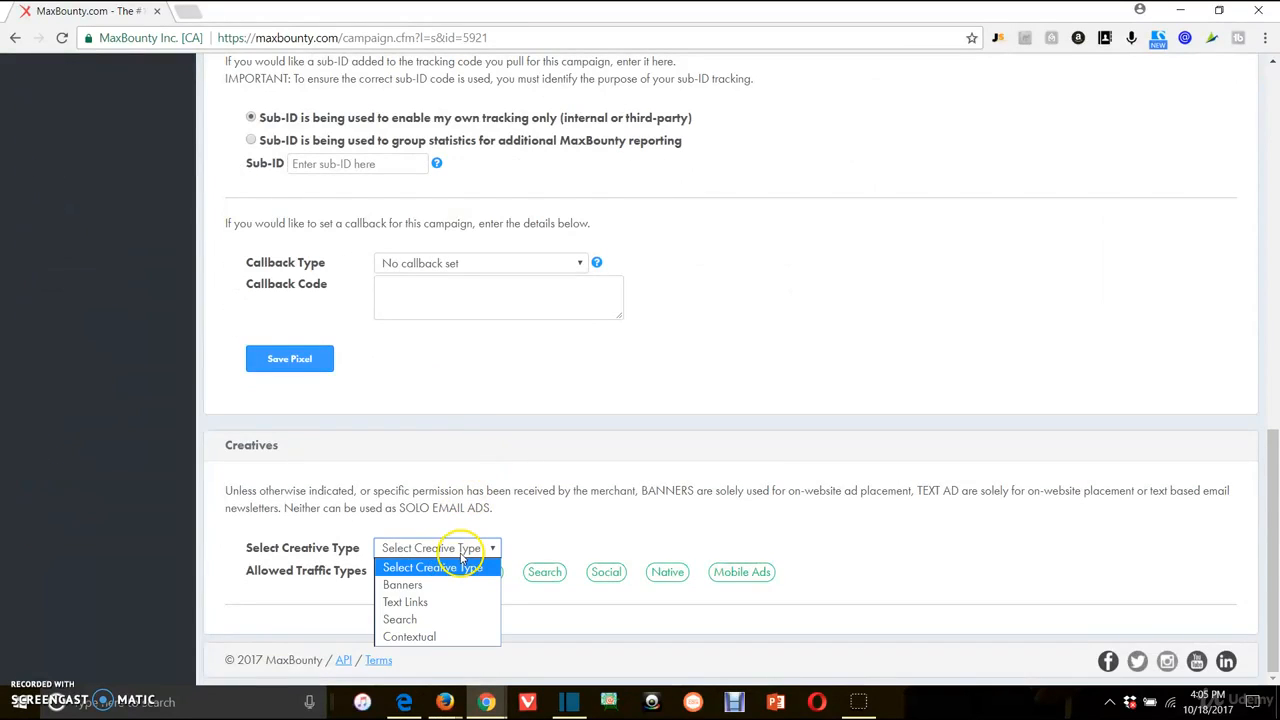
pyautogui.click(443, 602)
pyautogui.scroll(-1, 445, 620)
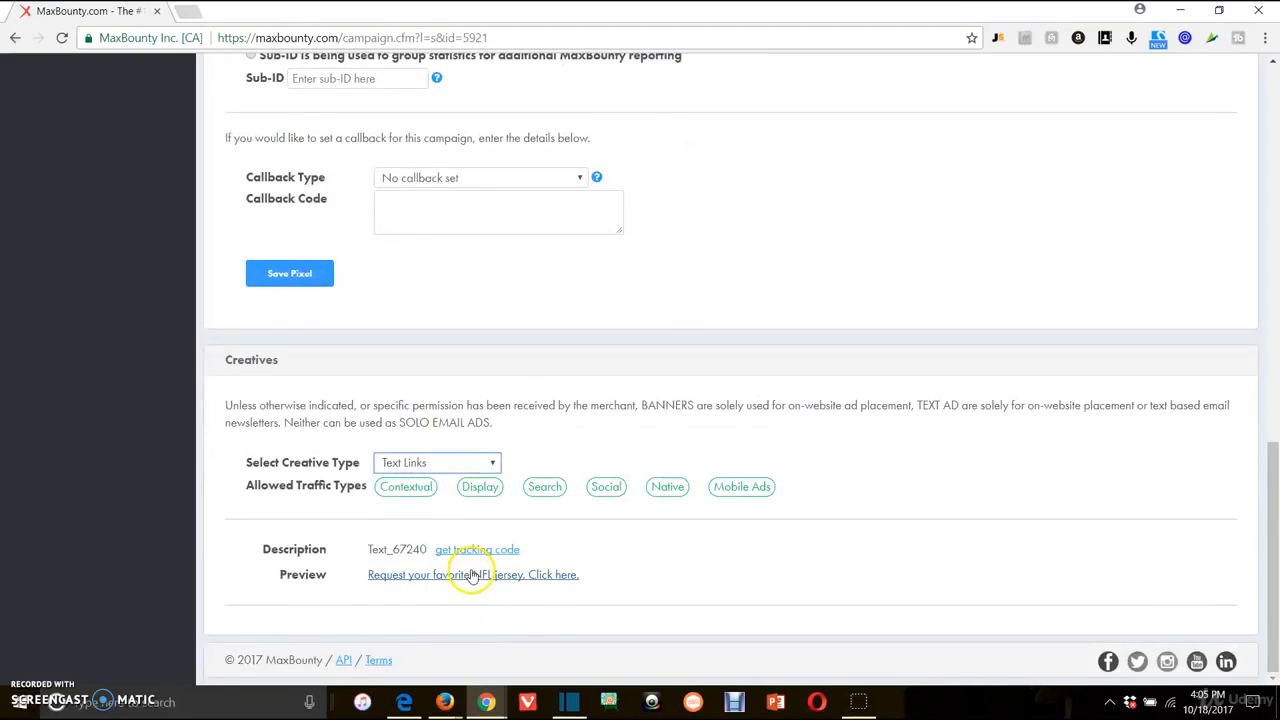
pyautogui.click(474, 549)
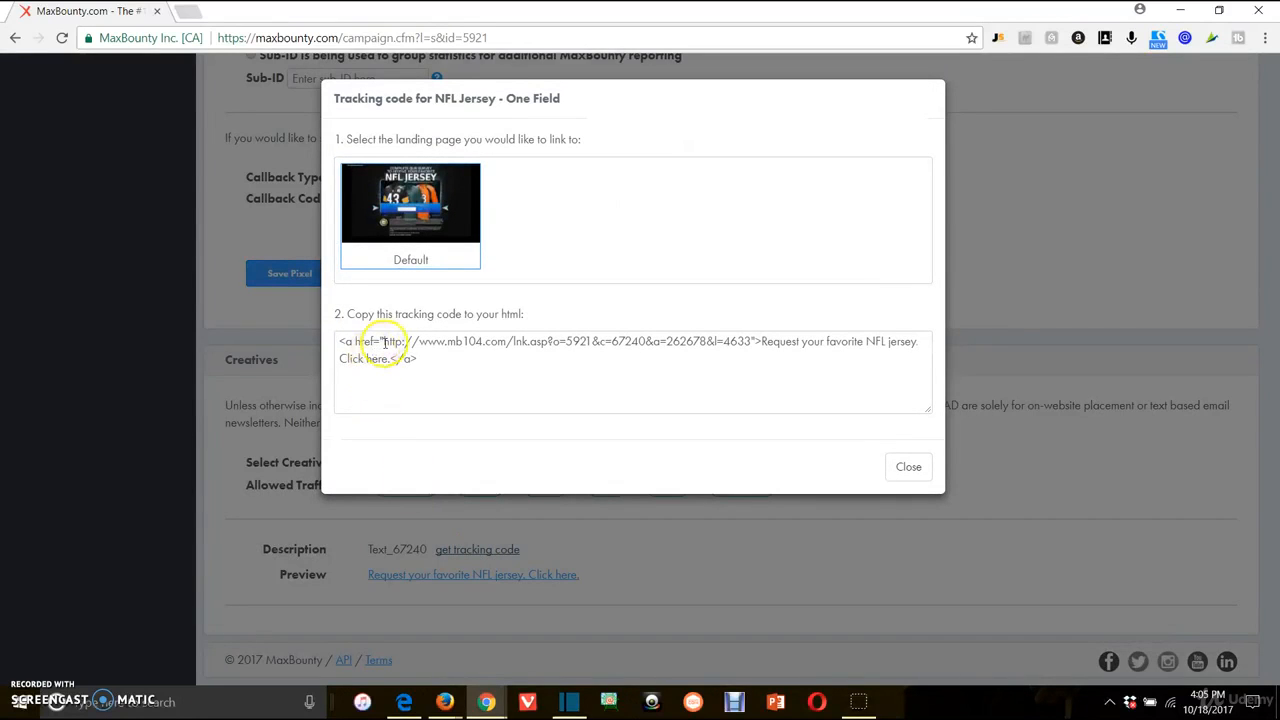
# Cut only the link address inside the href quotes of the NFL Jersey tracking code and close the code window
pyautogui.moveTo(383, 341); pyautogui.dragTo(745, 341)
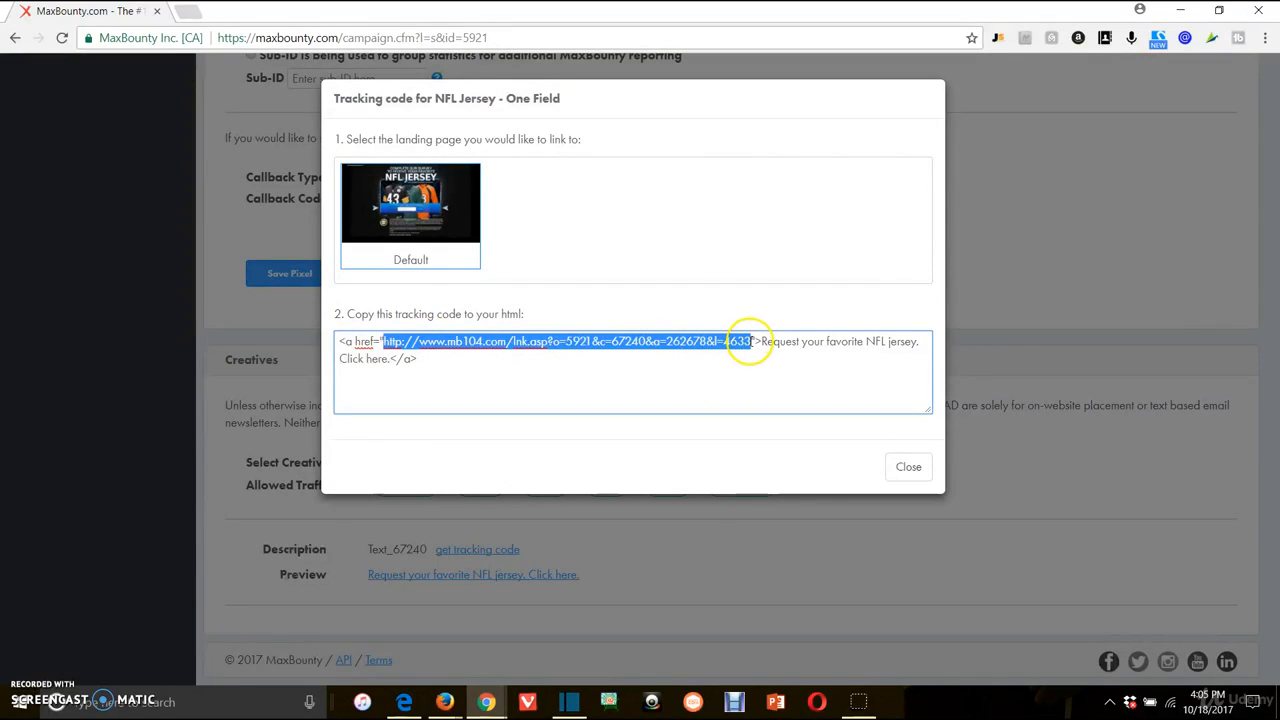
pyautogui.rightClick(750, 343)
pyautogui.click(777, 361)
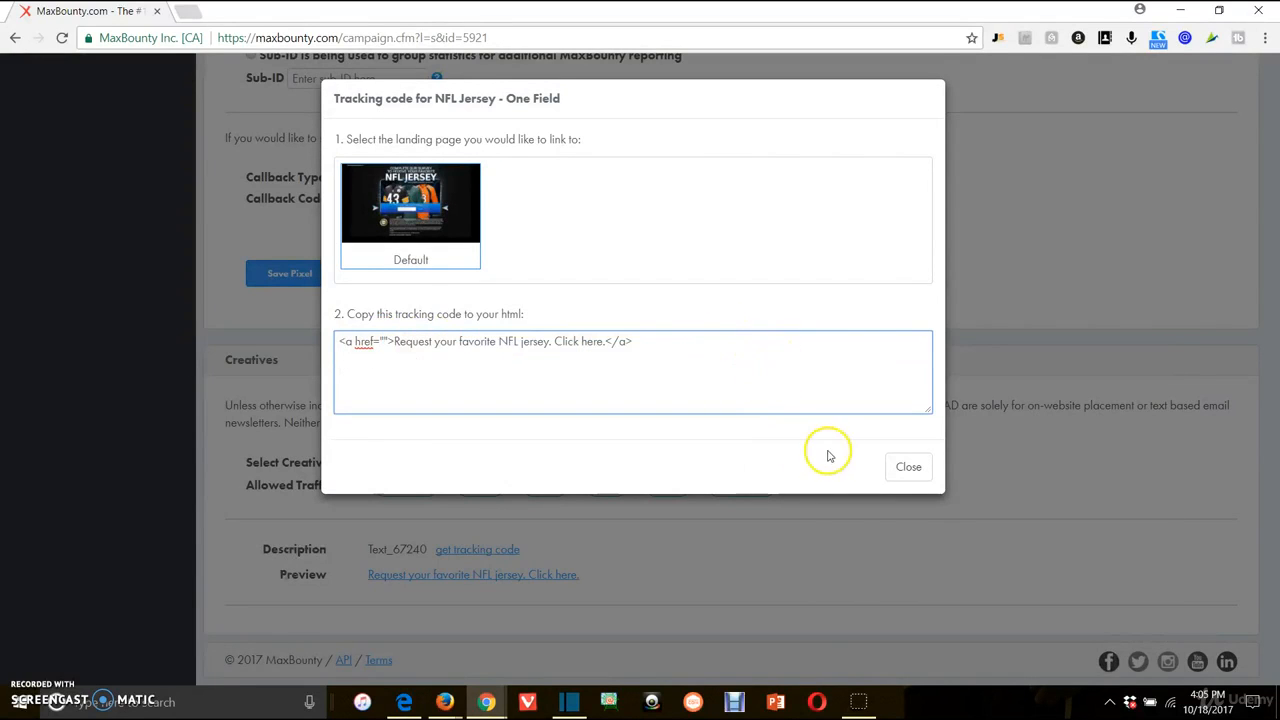
pyautogui.click(890, 465)
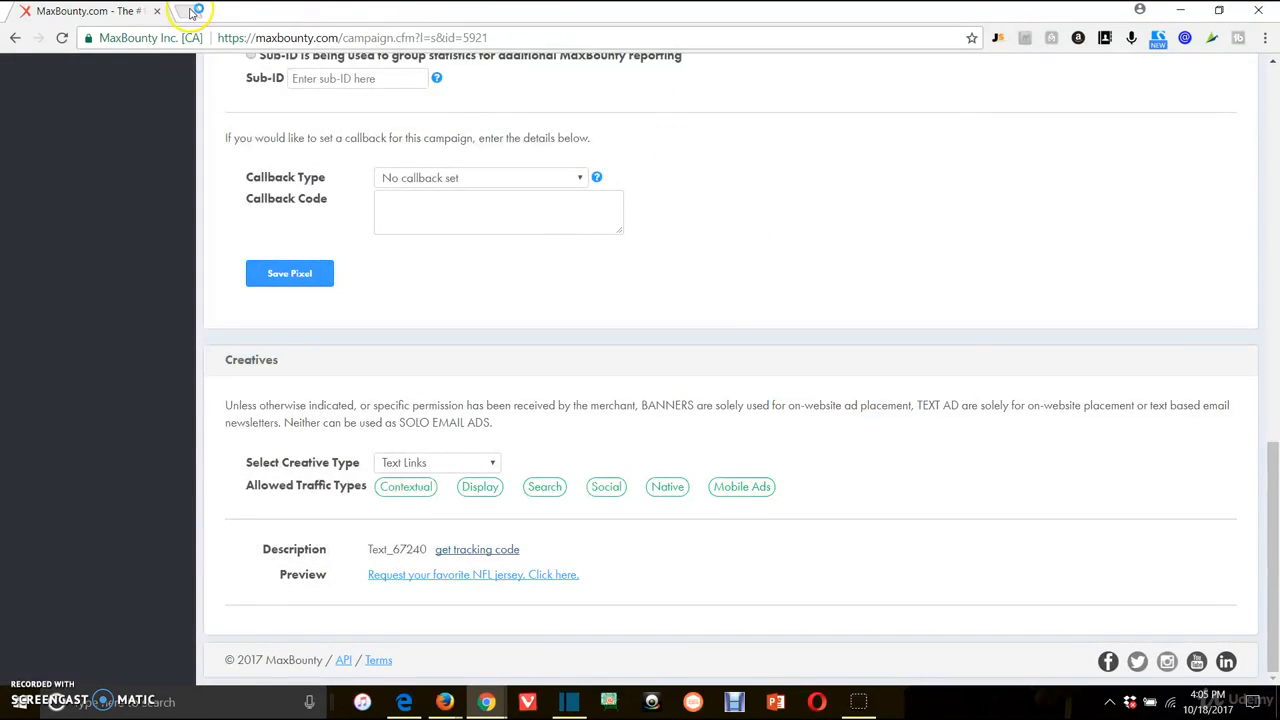
# Test the NFL Jersey tracking link in a new tab, close that tab, and switch back to the Wix editor in Firefox
pyautogui.click(190, 11)
pyautogui.write('http://www.mb104.com/lnk.asp?o=5921&c=67240&a=262678&l=4633')
pyautogui.press('Return')
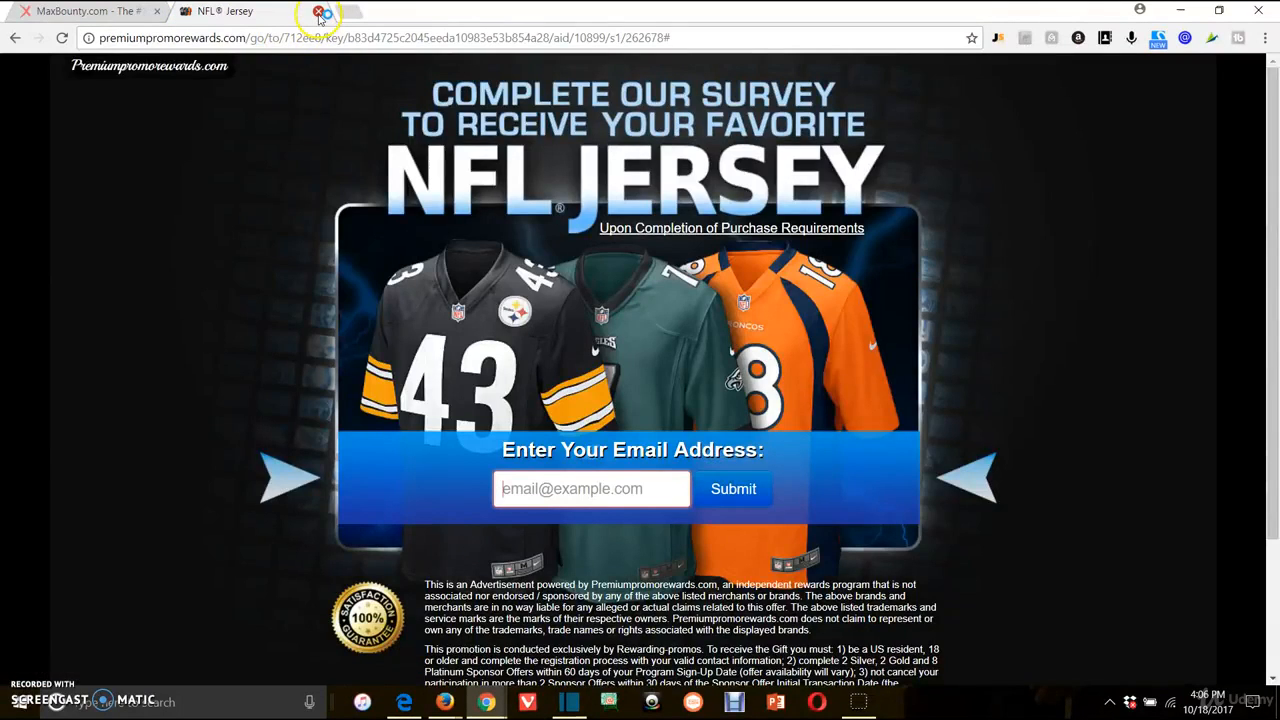
pyautogui.click(318, 13)
pyautogui.scroll(15, 543, 394)
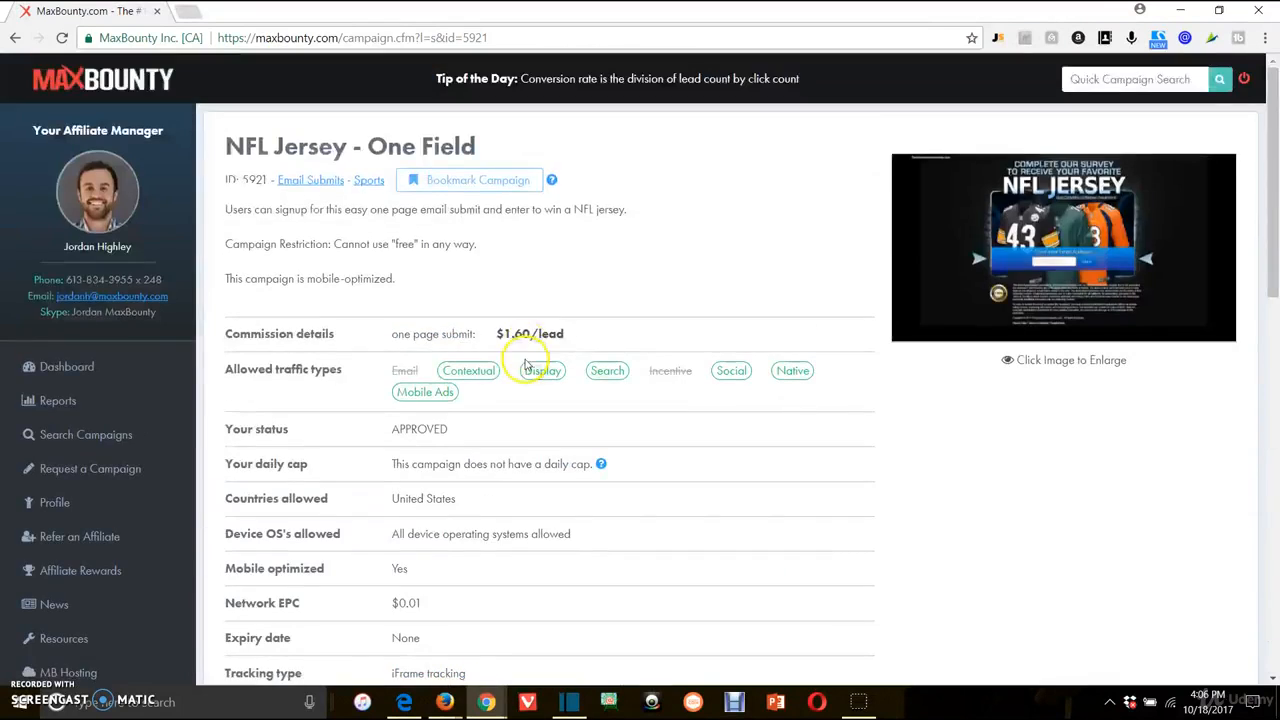
pyautogui.moveTo(445, 700)
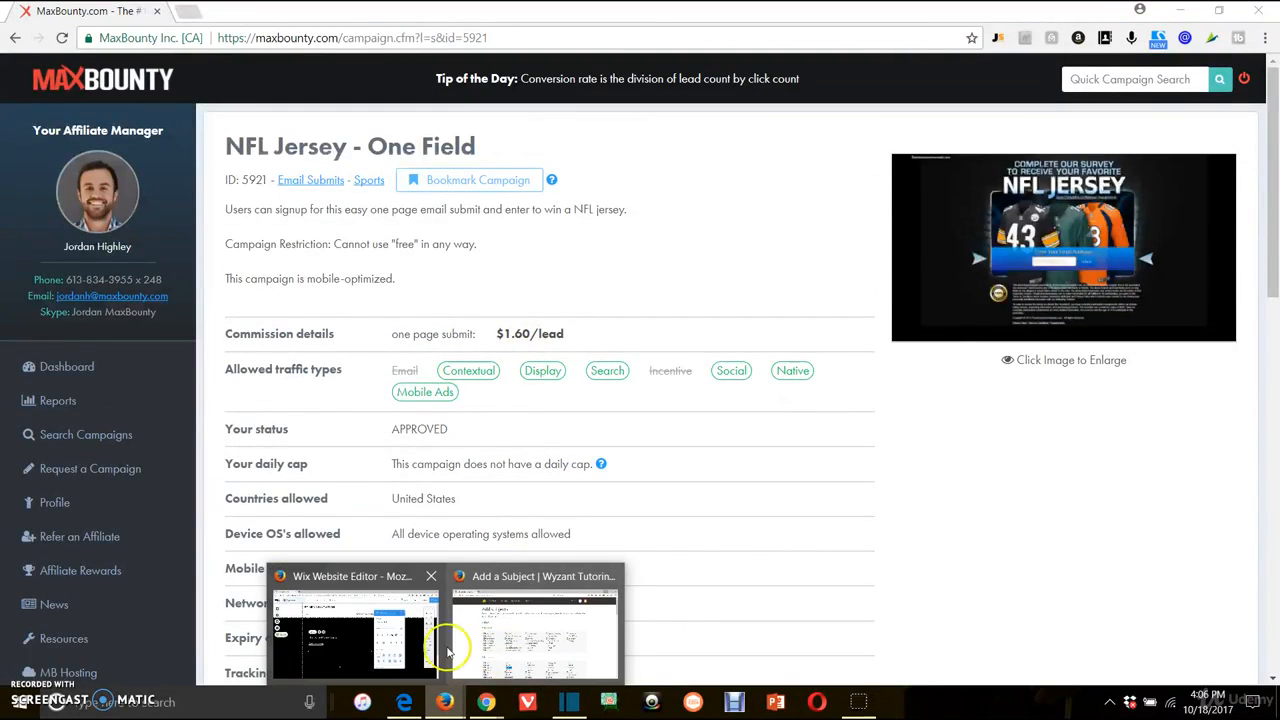
pyautogui.click(440, 648)
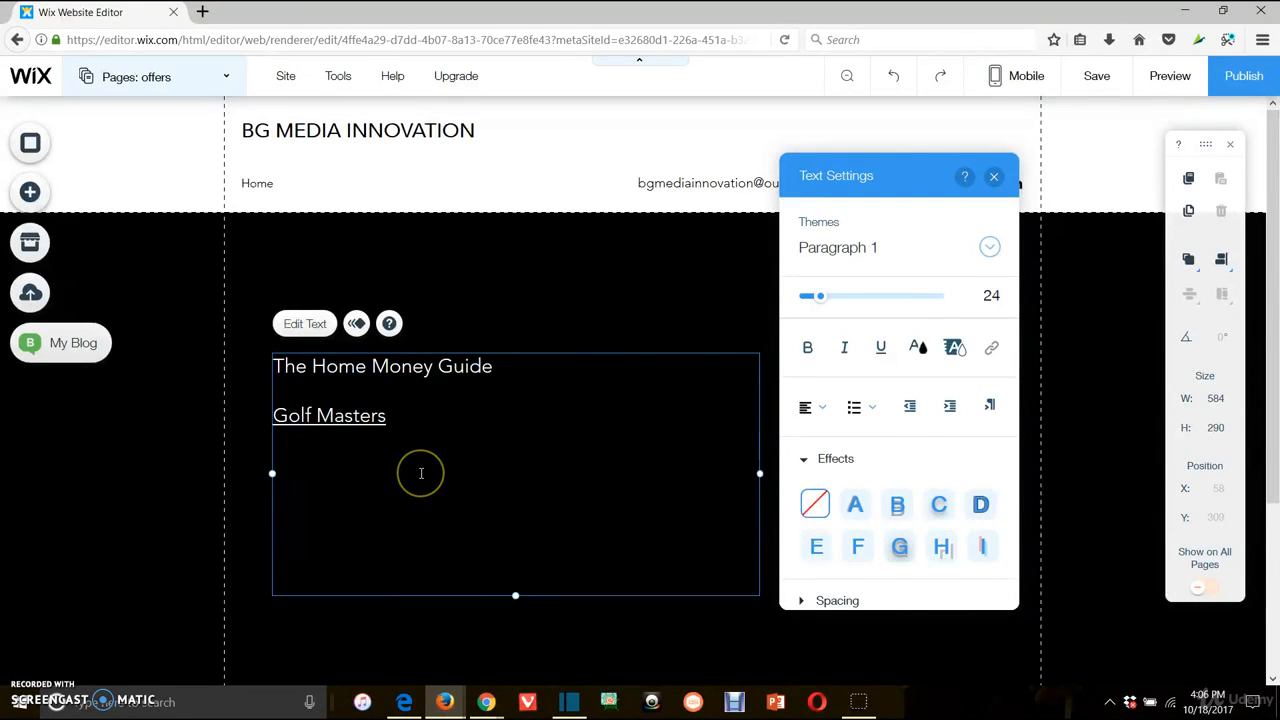
# Add a "Get an NFL Jersey" line below Golf Masters and link it to the cut tracking address, opening in a new window
pyautogui.tripleClick(443, 408)
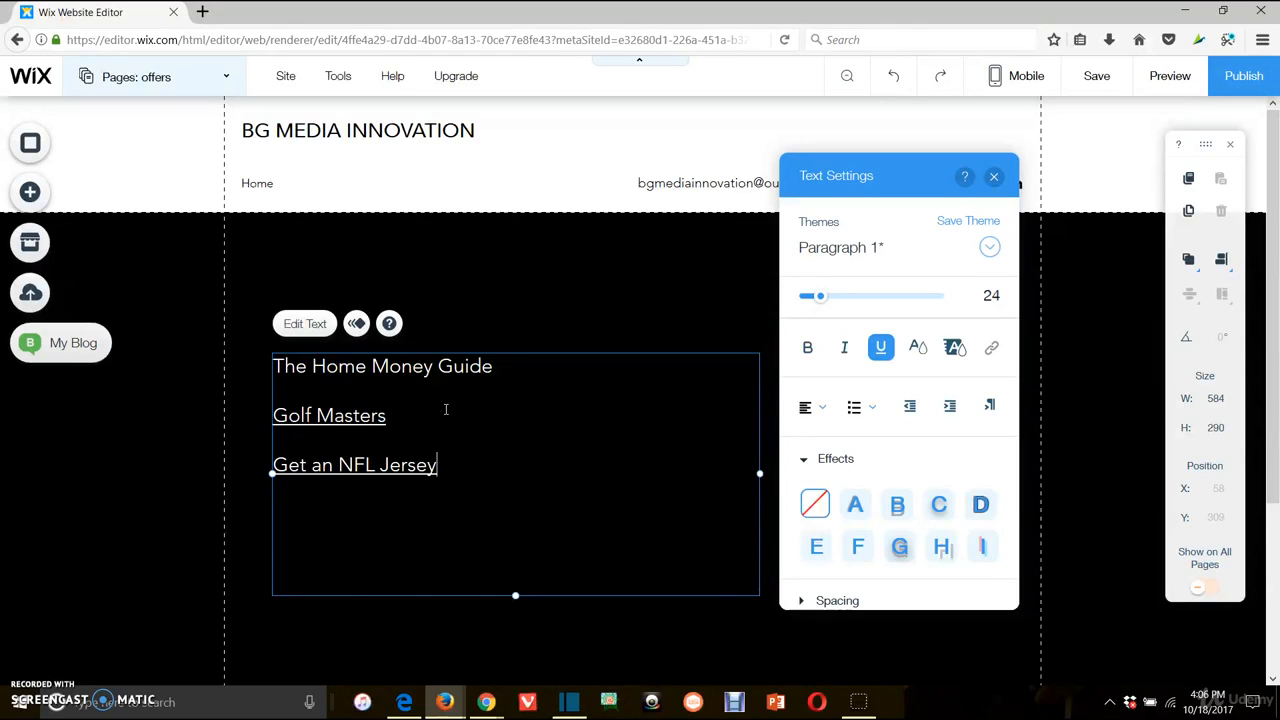
pyautogui.moveTo(440, 464); pyautogui.dragTo(194, 460)
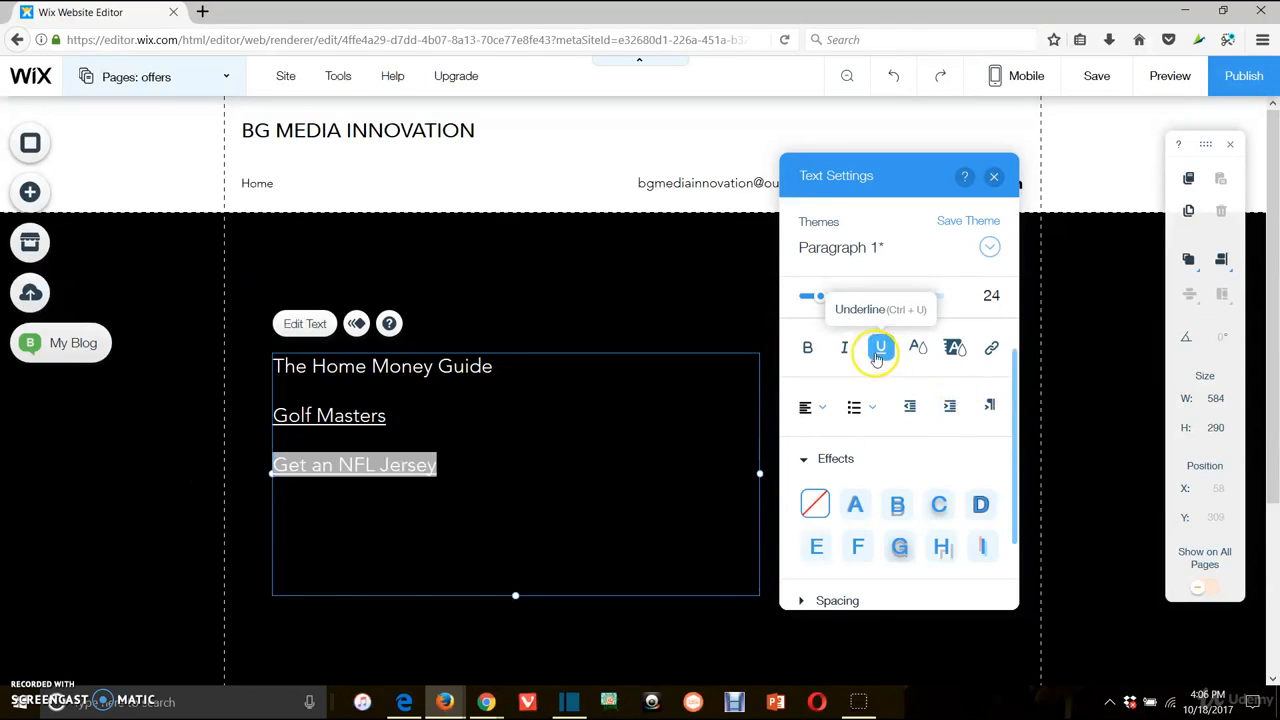
pyautogui.click(991, 347)
pyautogui.click(492, 345)
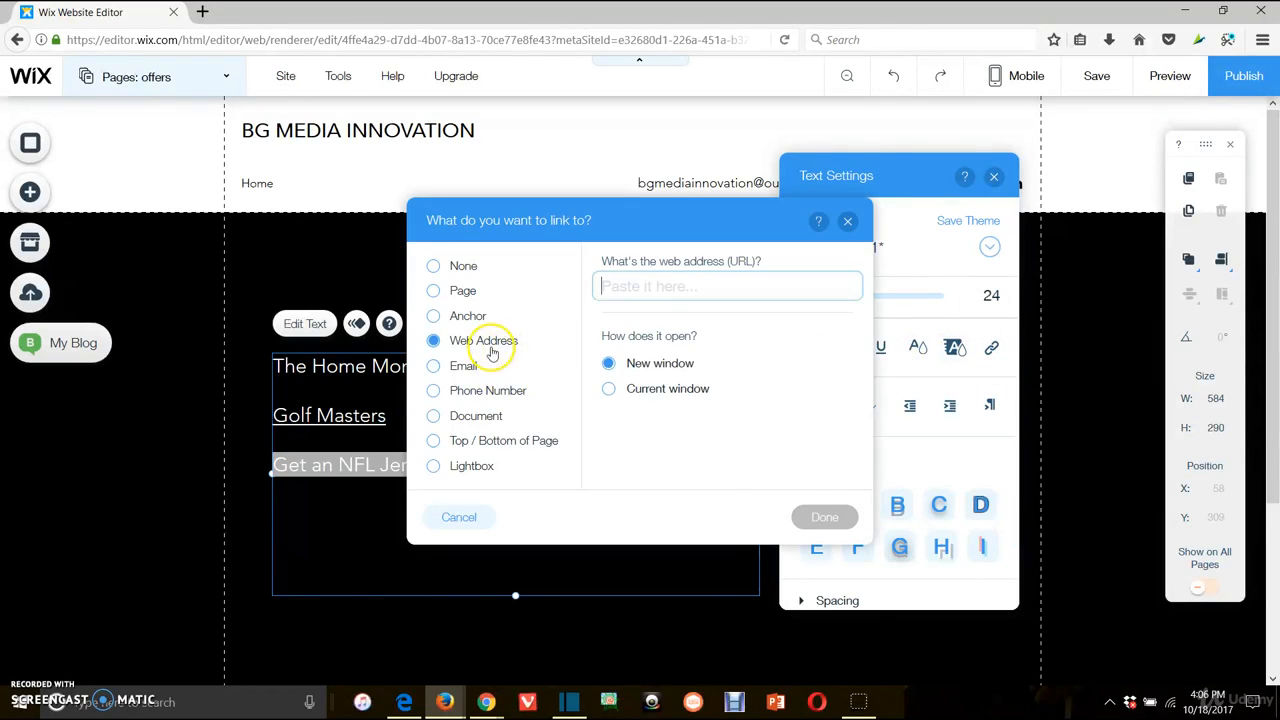
pyautogui.hotkey('ctrl', 'v')
pyautogui.click(824, 517)
# Remove the underline from the "Golf Masters" and "Get an NFL Jersey" links and close the text settings
pyautogui.moveTo(500, 471); pyautogui.dragTo(272, 412)
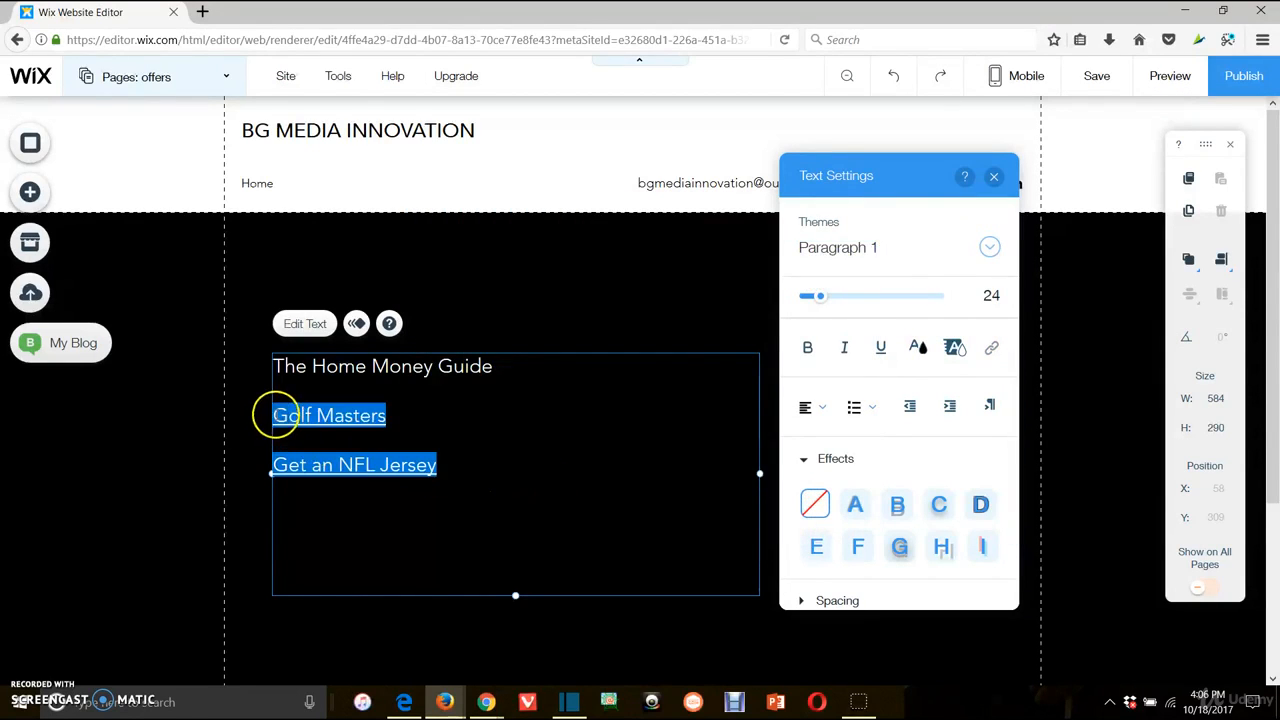
pyautogui.click(880, 347)
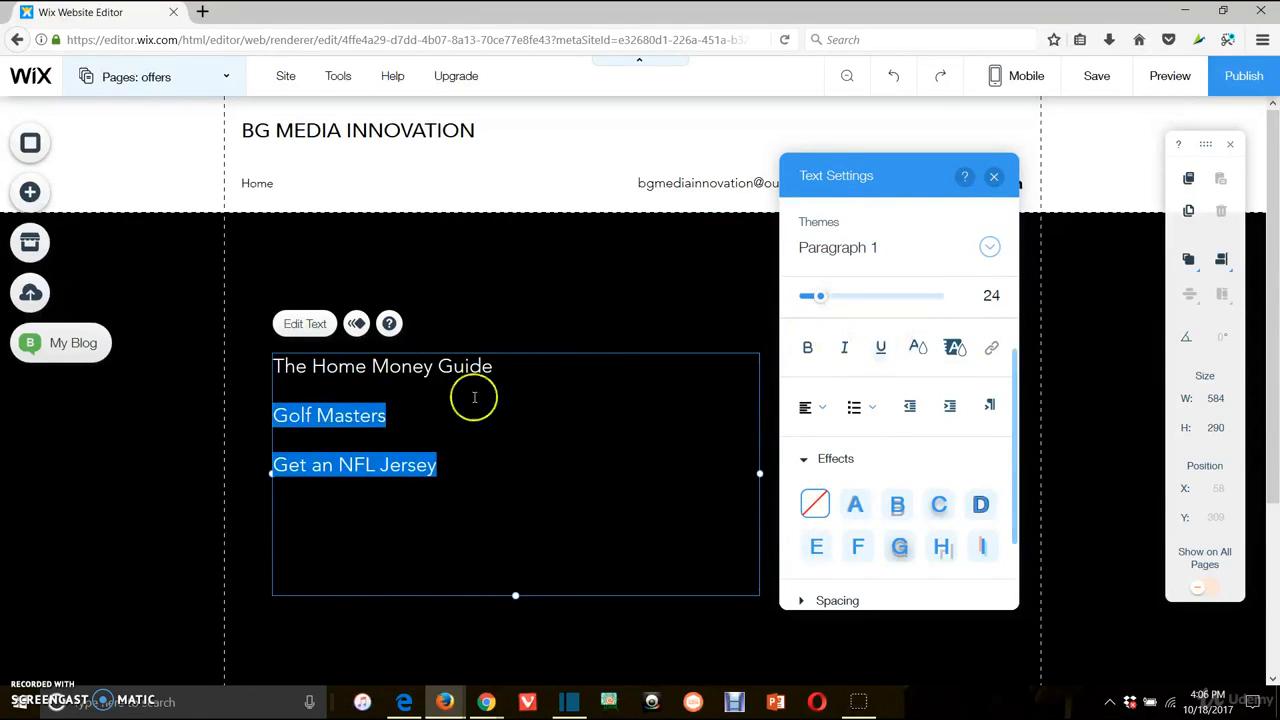
pyautogui.click(491, 458)
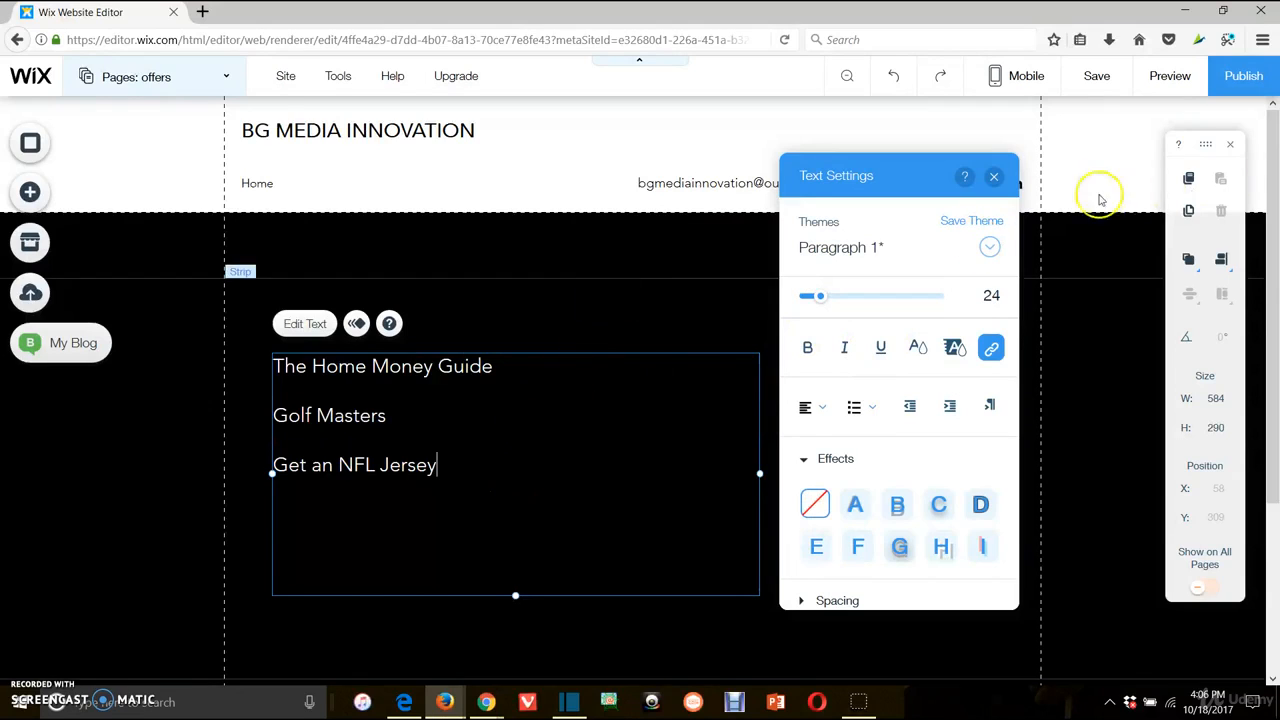
pyautogui.click(993, 176)
pyautogui.click(655, 258)
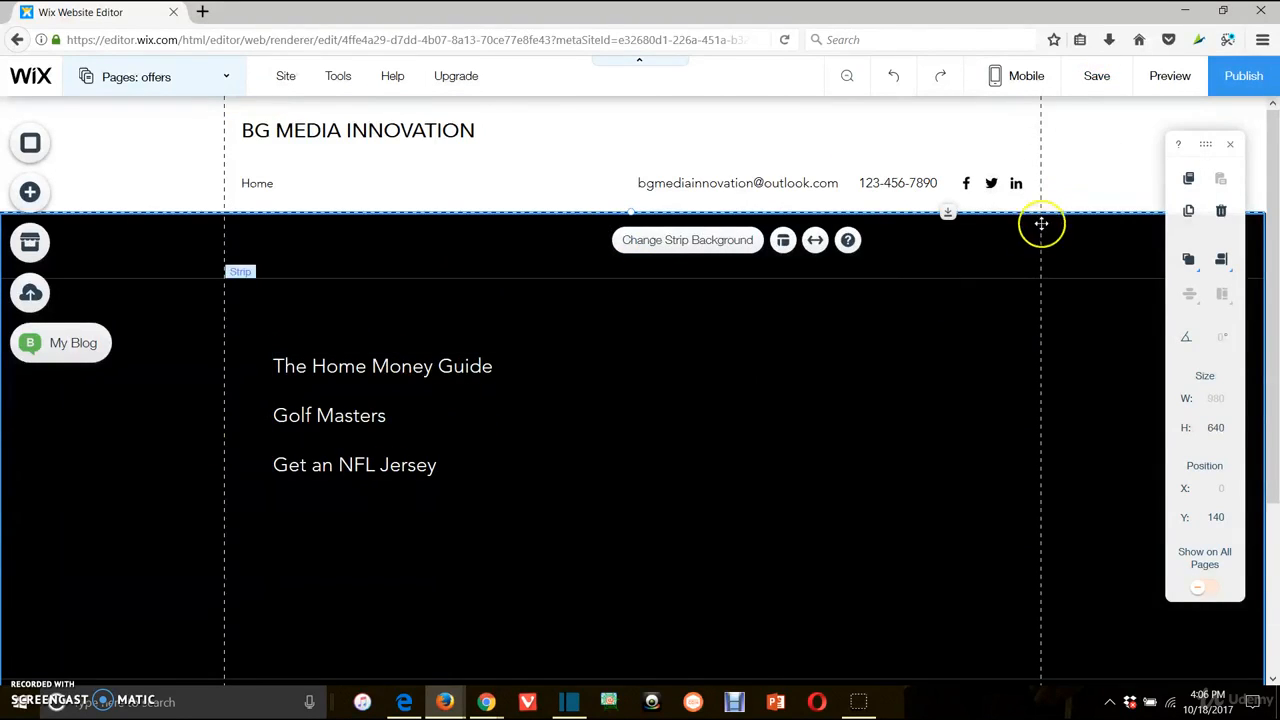
# Save the site changes in the Wix Editor, publish the site, and dismiss the confirmation dialogs
pyautogui.click(1082, 78)
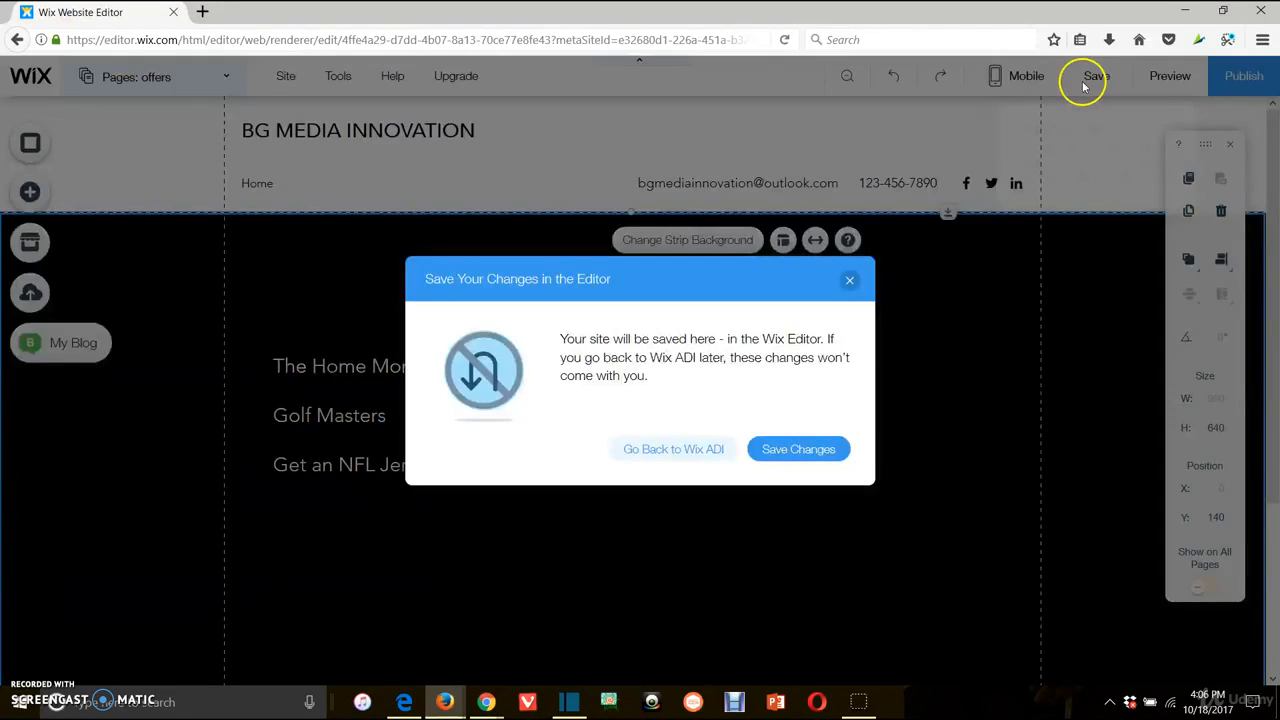
pyautogui.click(799, 451)
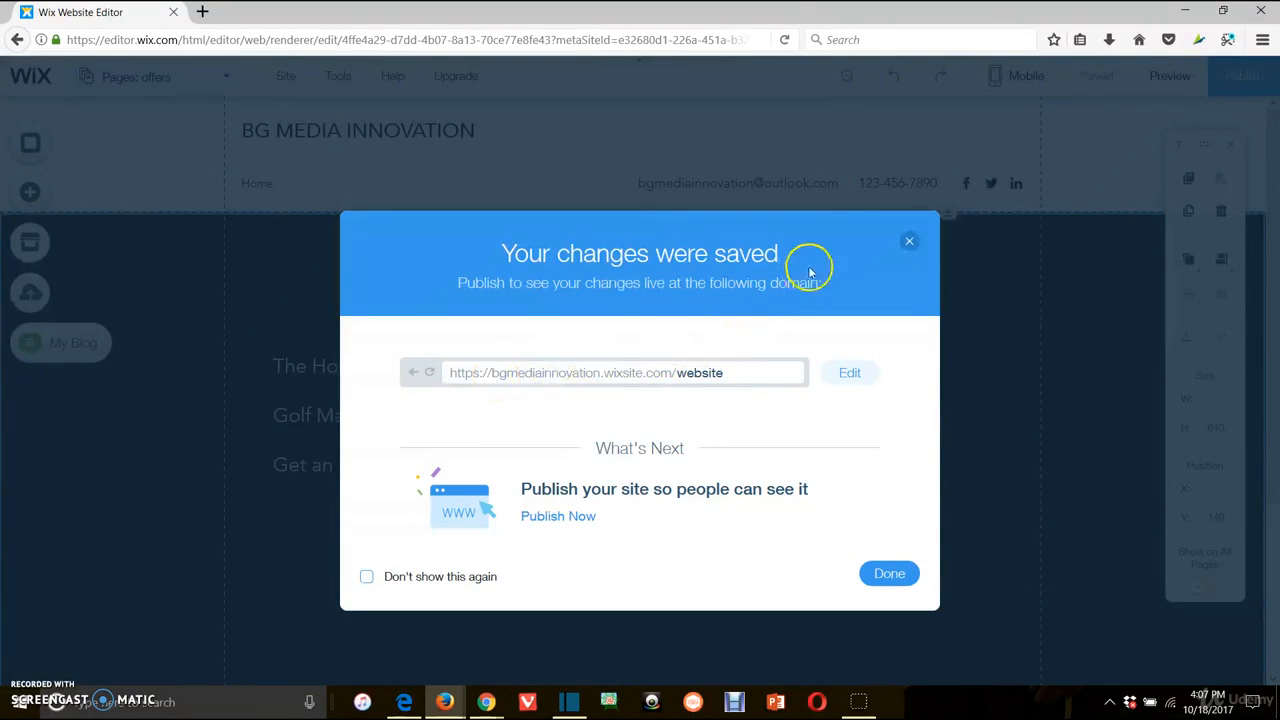
pyautogui.click(911, 242)
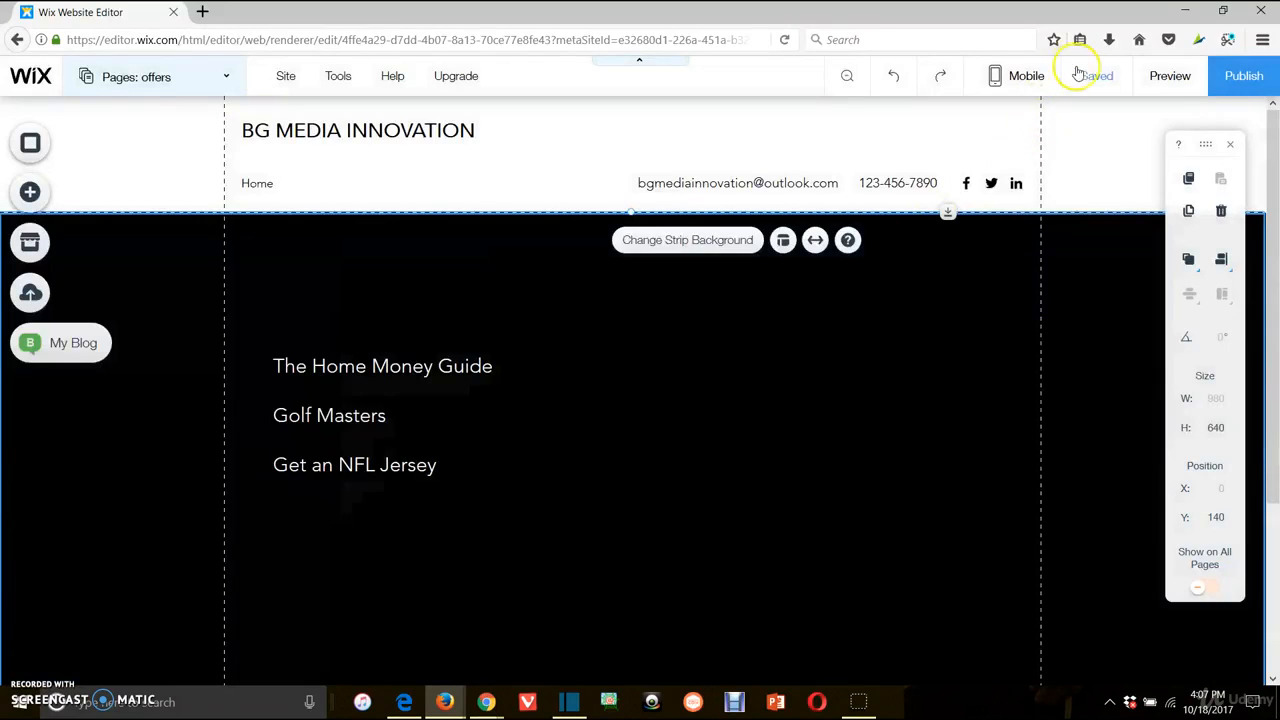
pyautogui.click(1239, 84)
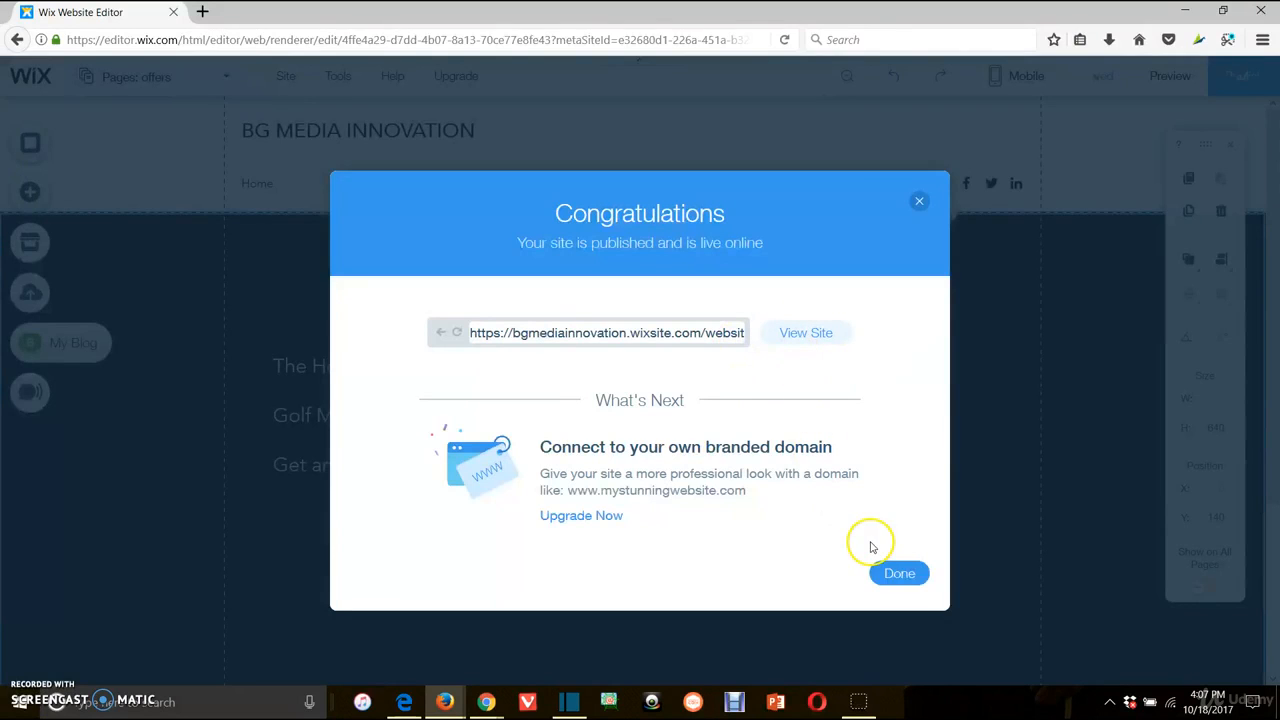
pyautogui.click(893, 574)
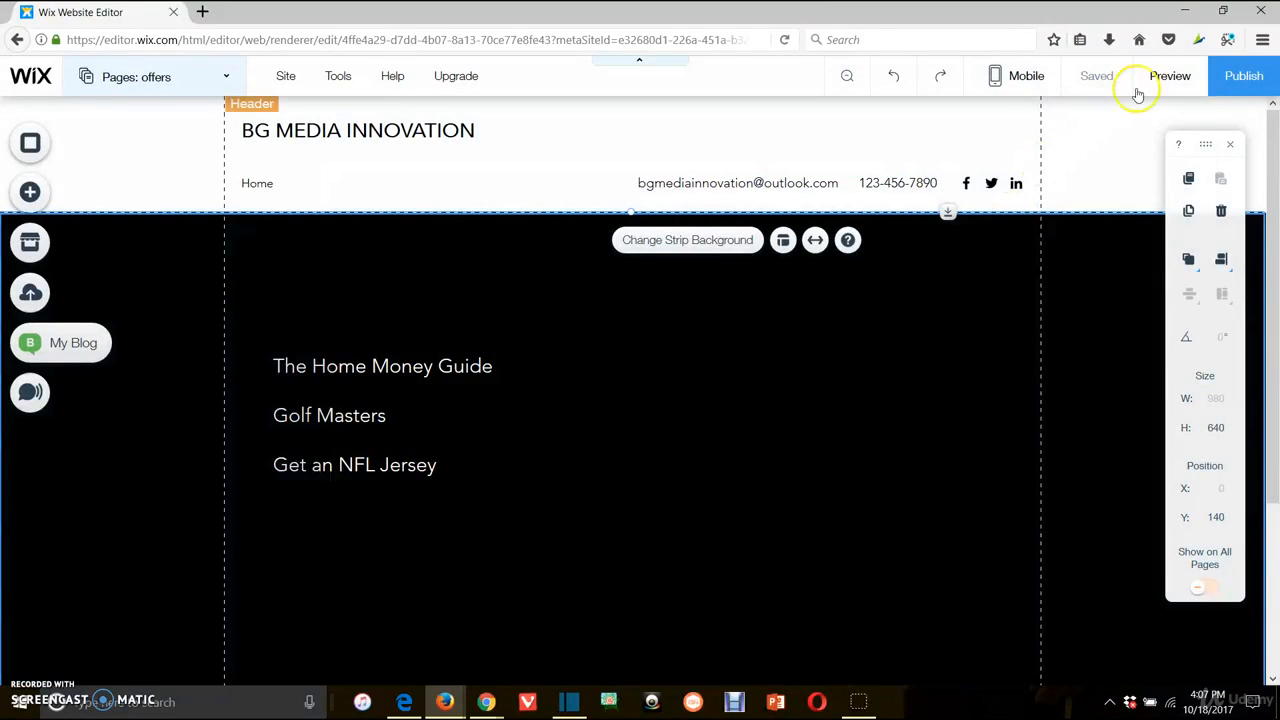
# Preview the offers page, test the "The Home Money Guide" link, and close the tab it opens
pyautogui.click(1166, 78)
pyautogui.scroll(-4, 640, 323)
pyautogui.scroll(3, 457, 246)
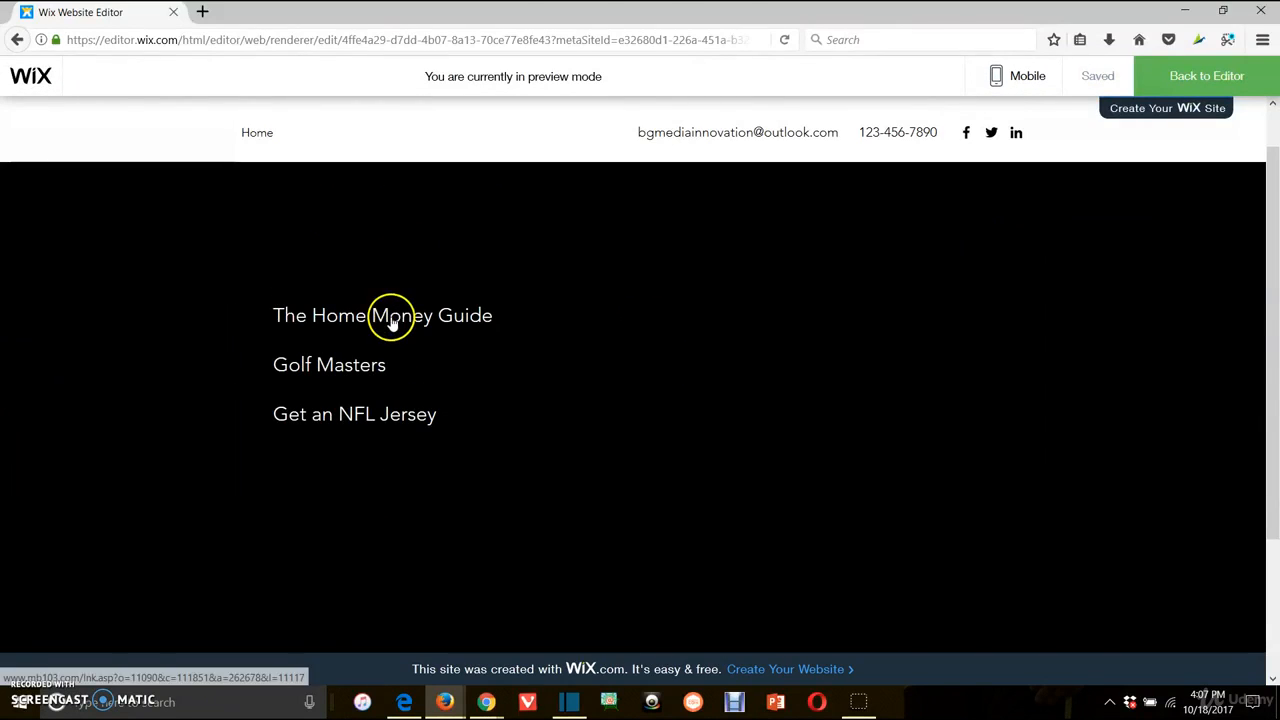
pyautogui.click(391, 318)
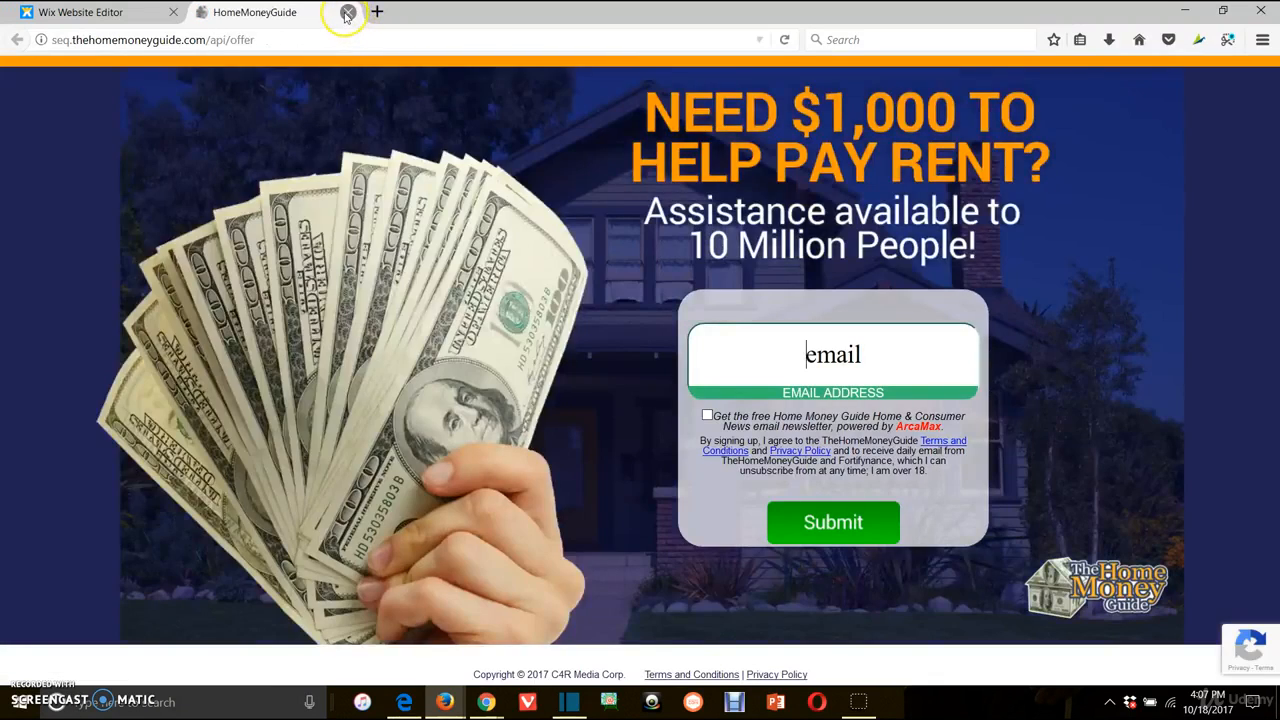
pyautogui.click(347, 12)
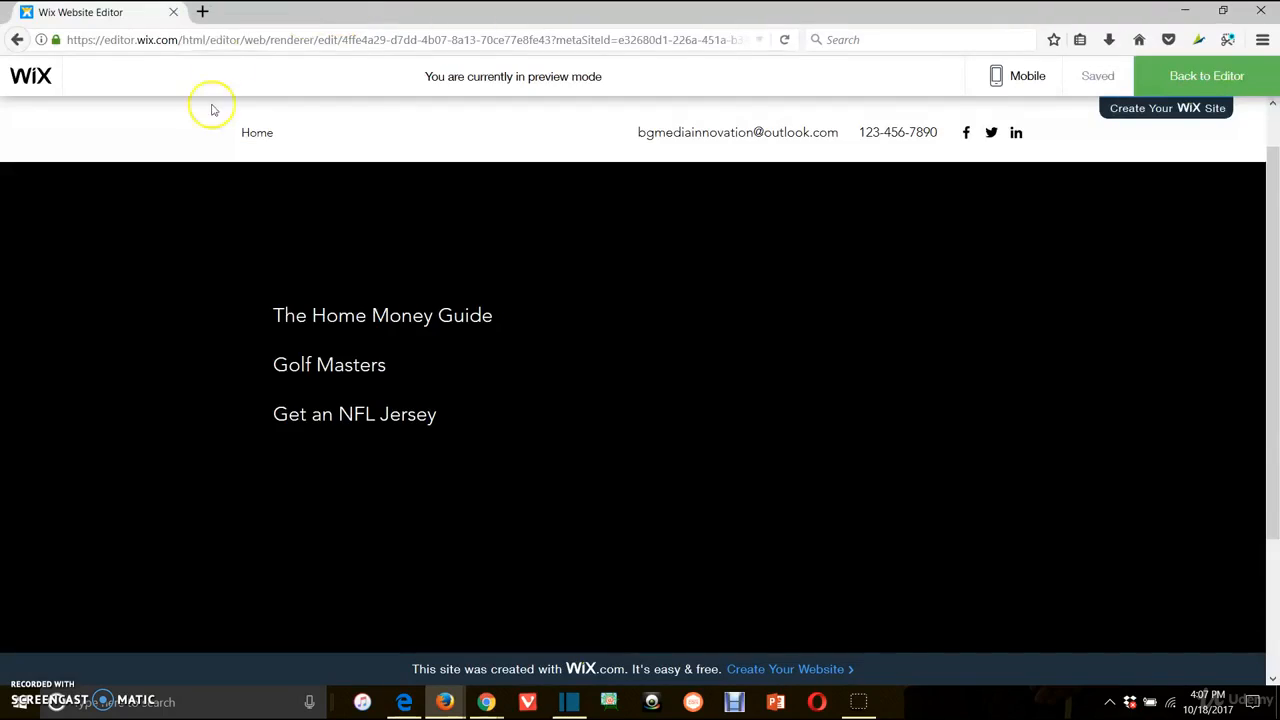
# Open the Home page in the preview and look through its content and header menu
pyautogui.scroll(2, 799, 250)
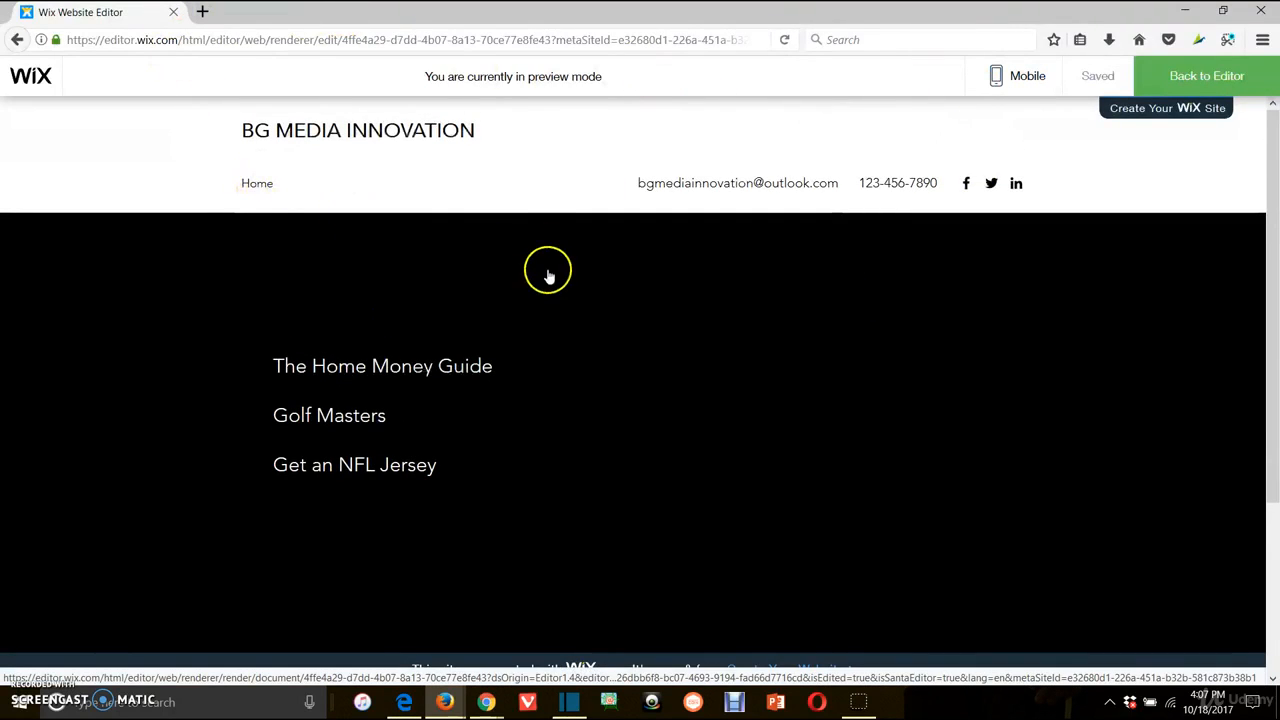
pyautogui.scroll(-20, 822, 226)
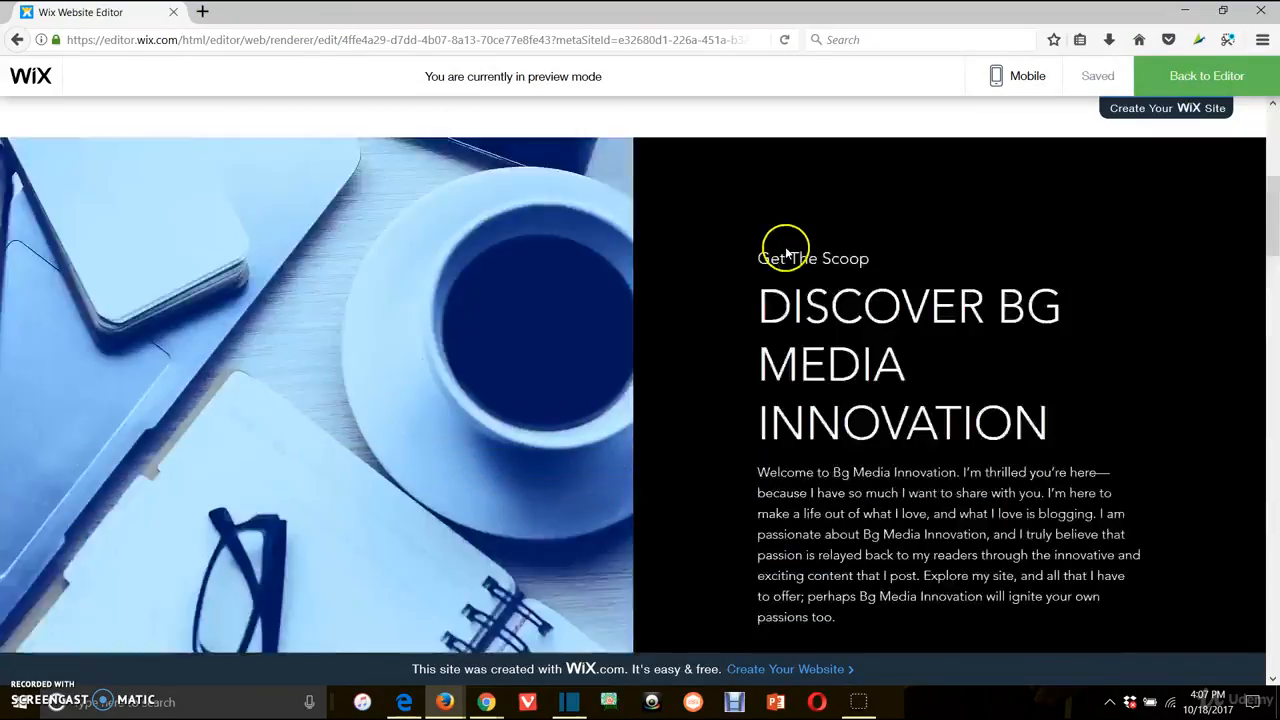
pyautogui.scroll(-10, 746, 335)
pyautogui.scroll(20, 737, 326)
pyautogui.scroll(6, 628, 300)
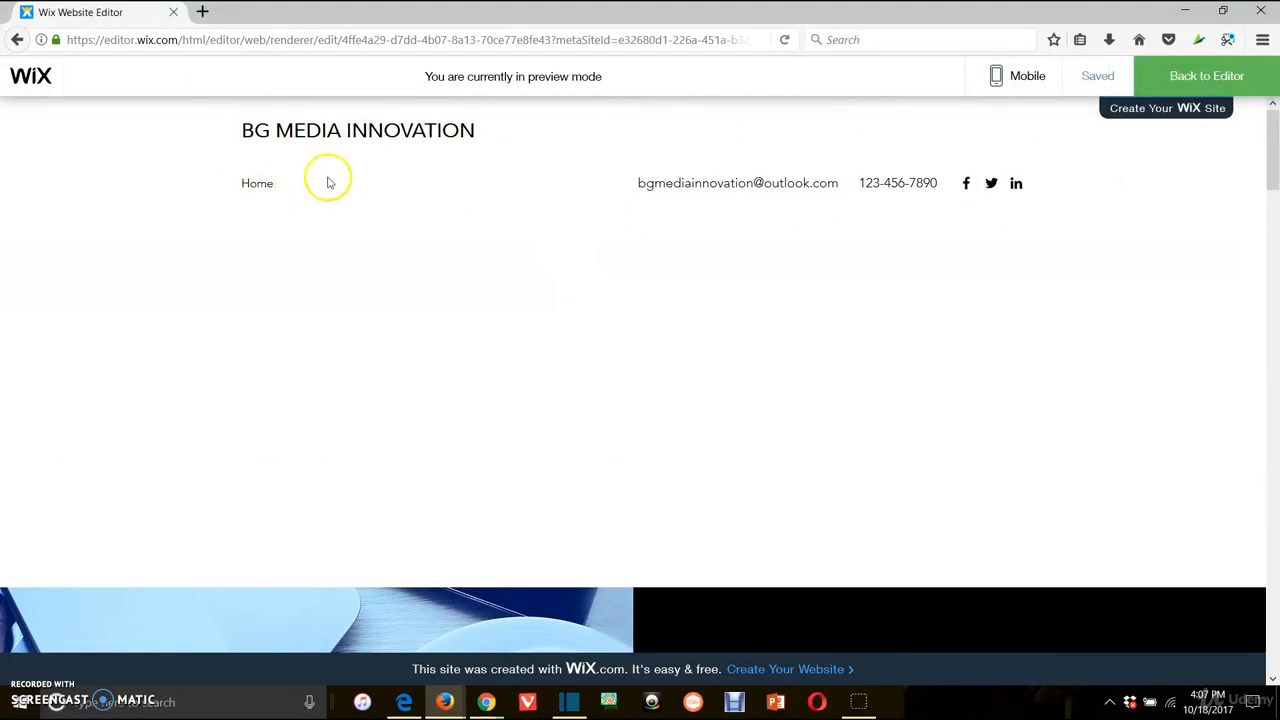
# Leave the site preview and return to the editor on the Home page, dismissing the mobile preview offer
pyautogui.click(17, 41)
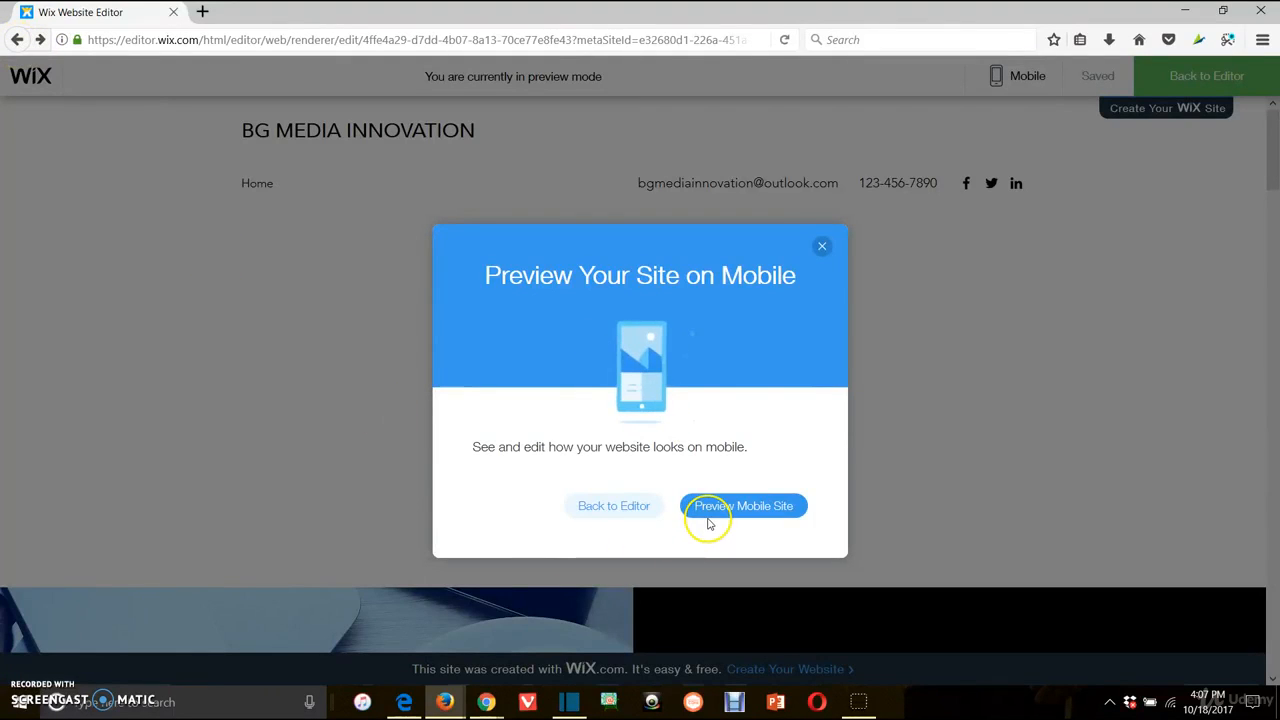
pyautogui.click(820, 247)
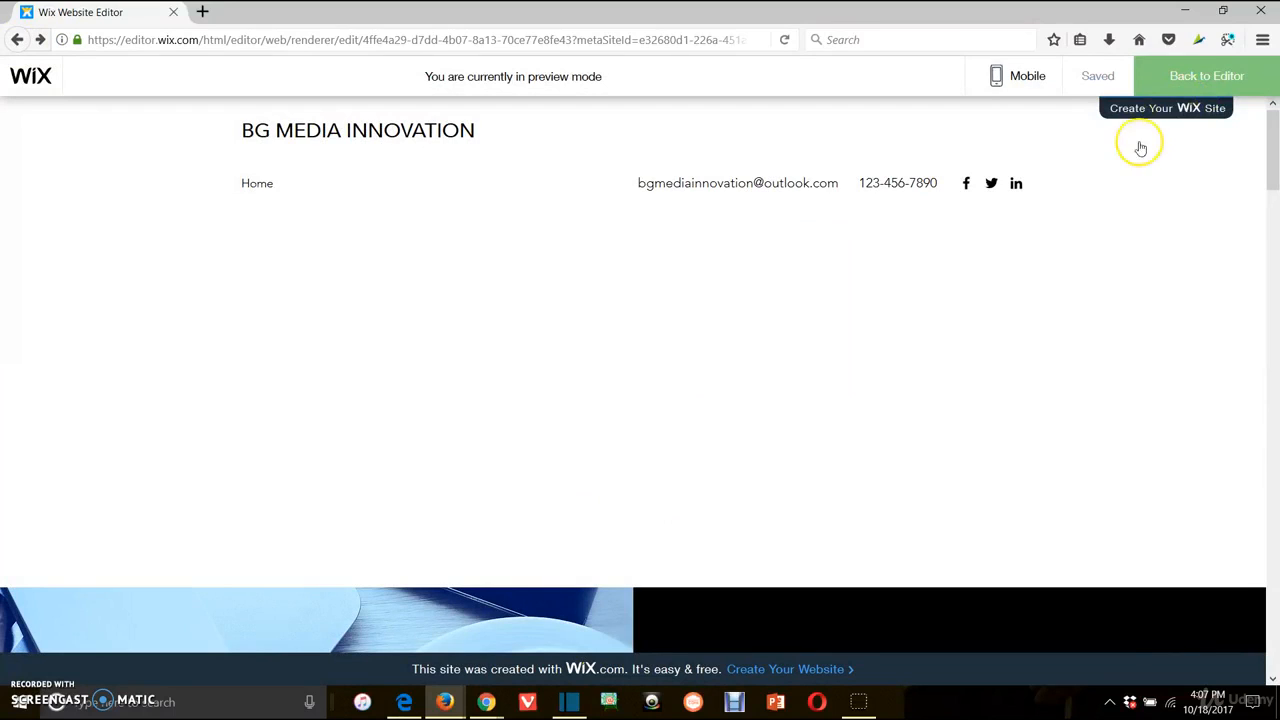
pyautogui.click(1214, 84)
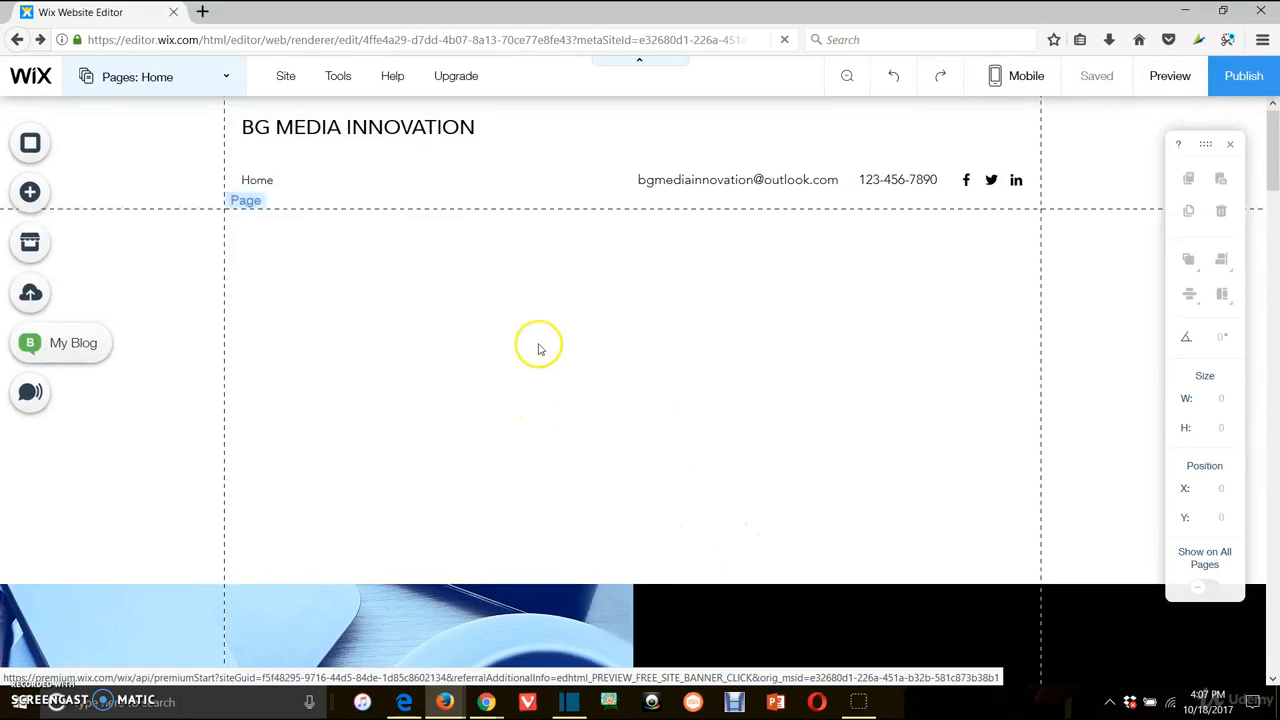
pyautogui.scroll(-1, 640, 320)
pyautogui.scroll(1, 655, 294)
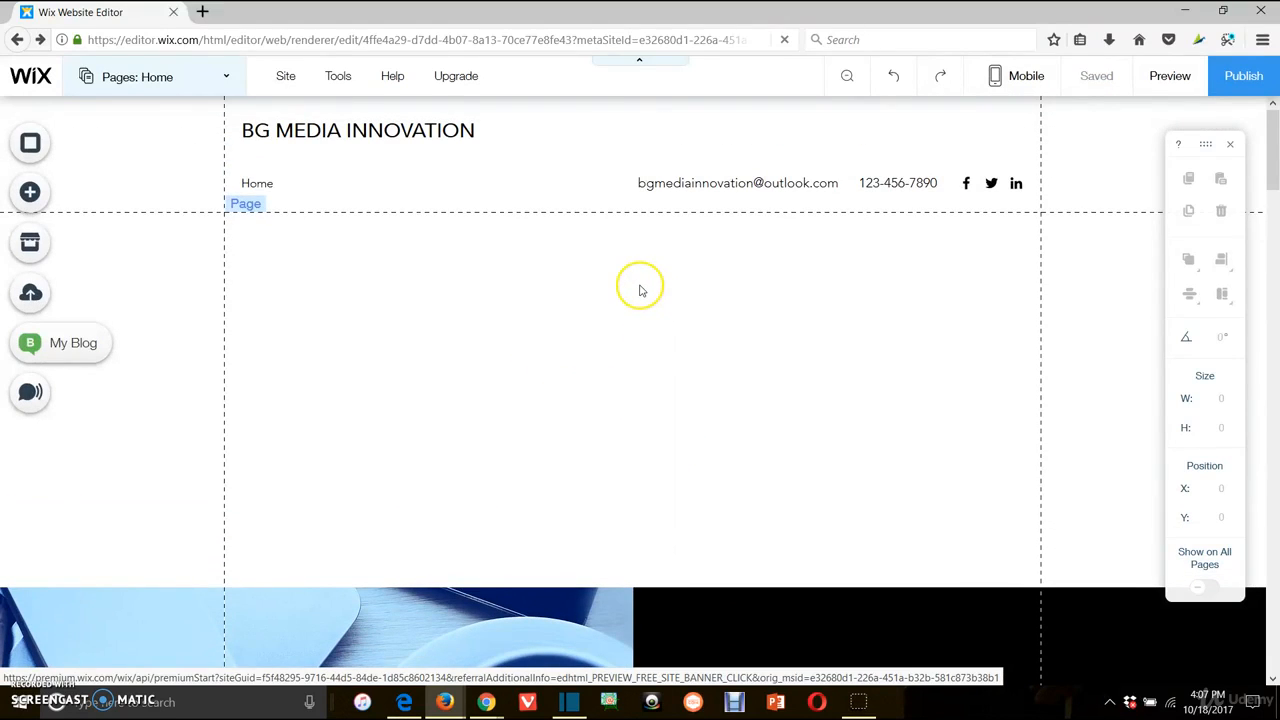